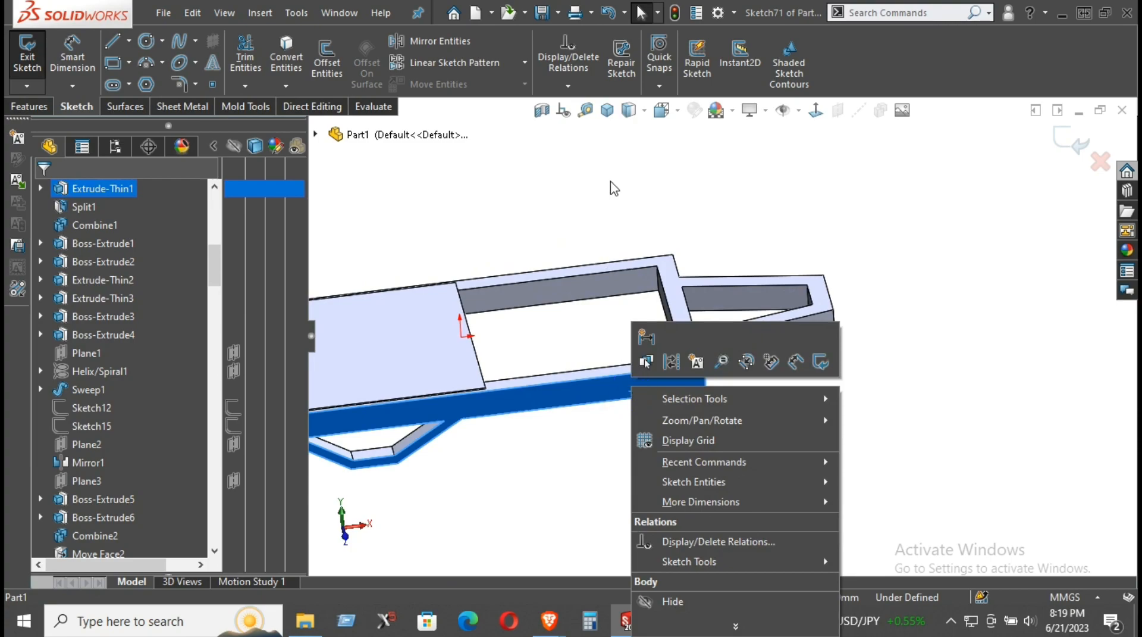
- Sketch a closed rectangle about 654 mm wide standing on the frame's top edge, directly above the triangulated brace
click(817, 111)
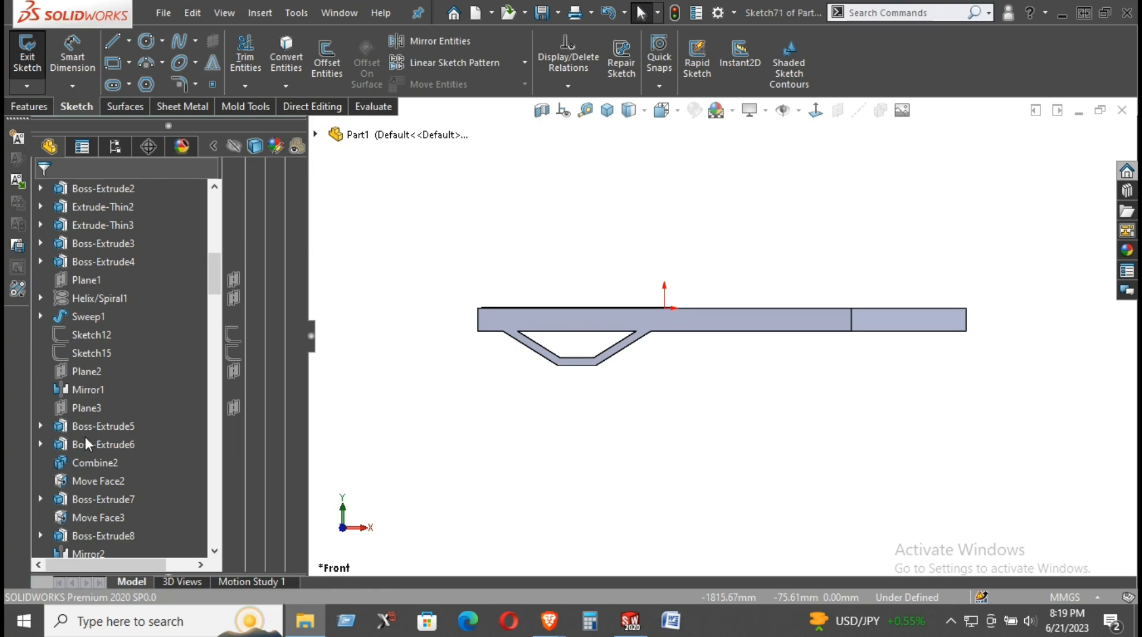
middle_drag(459, 280, 482, 394)
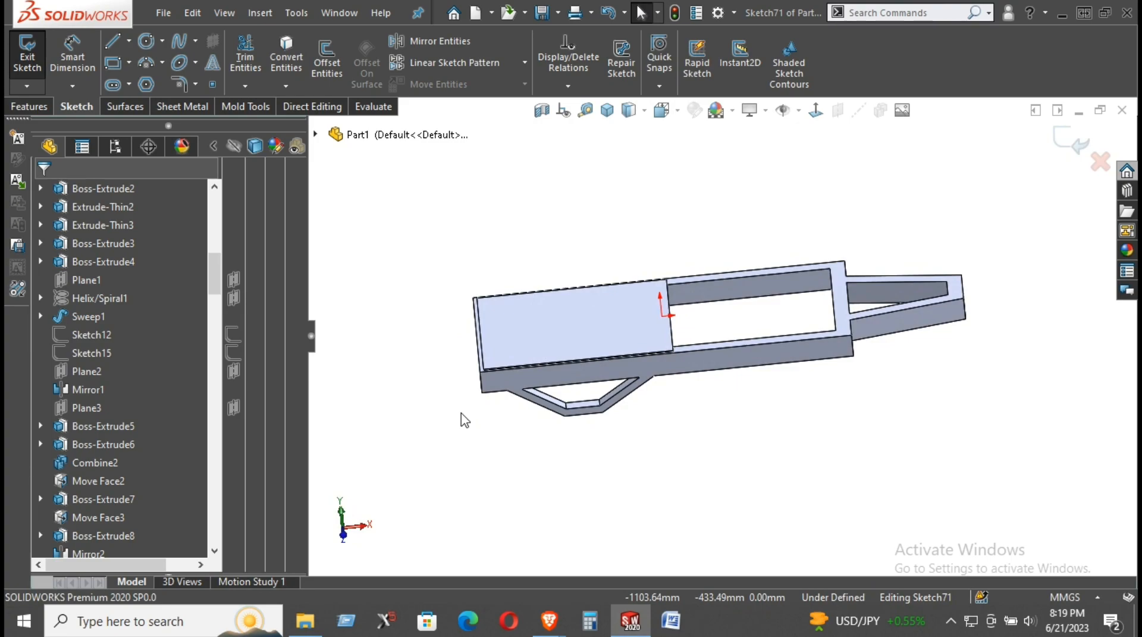
middle_drag(522, 344, 523, 219)
click(816, 111)
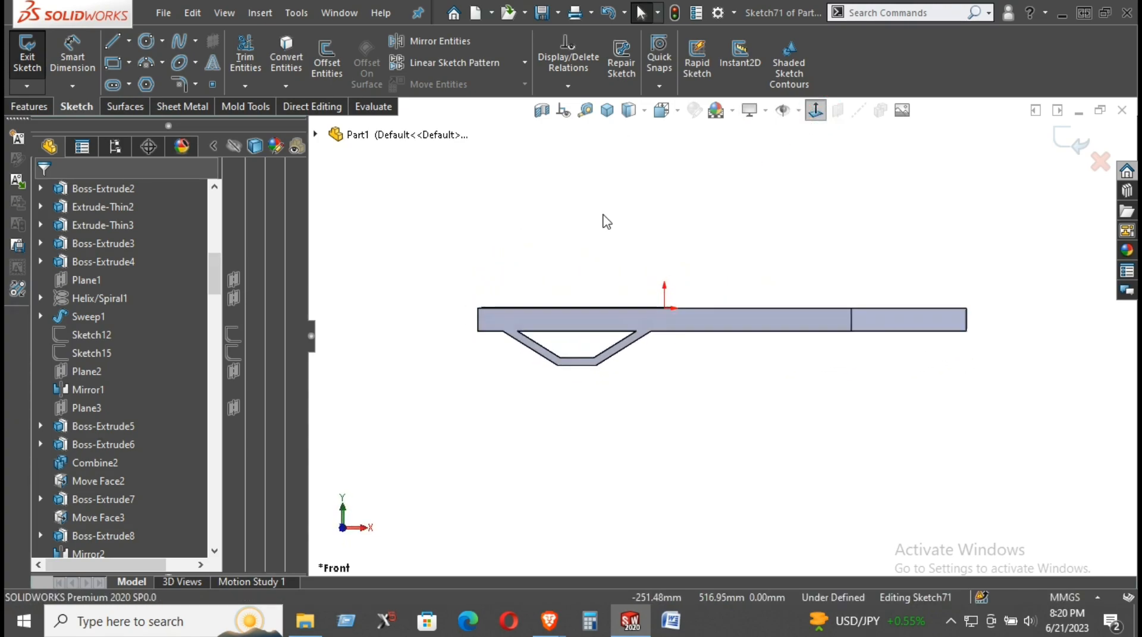
click(111, 47)
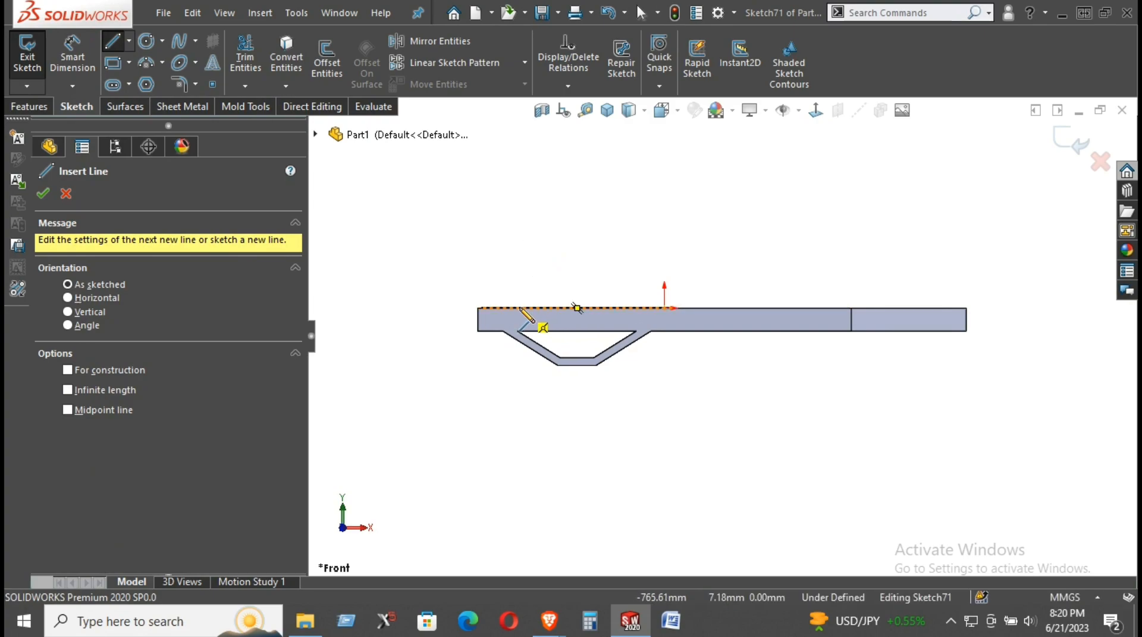
click(520, 307)
click(520, 217)
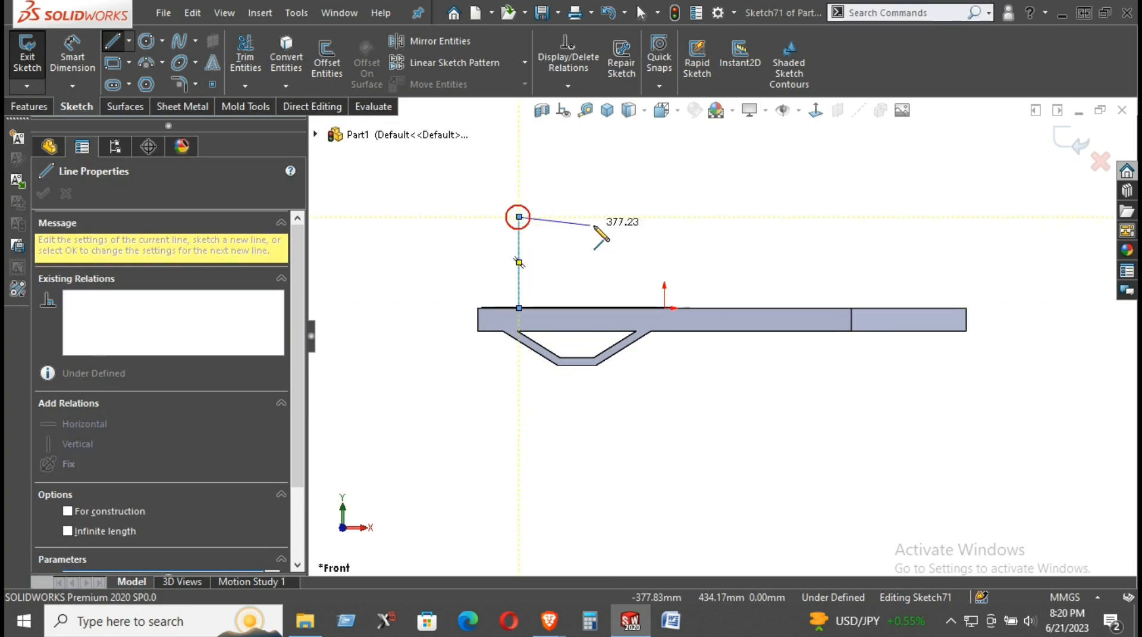
click(644, 216)
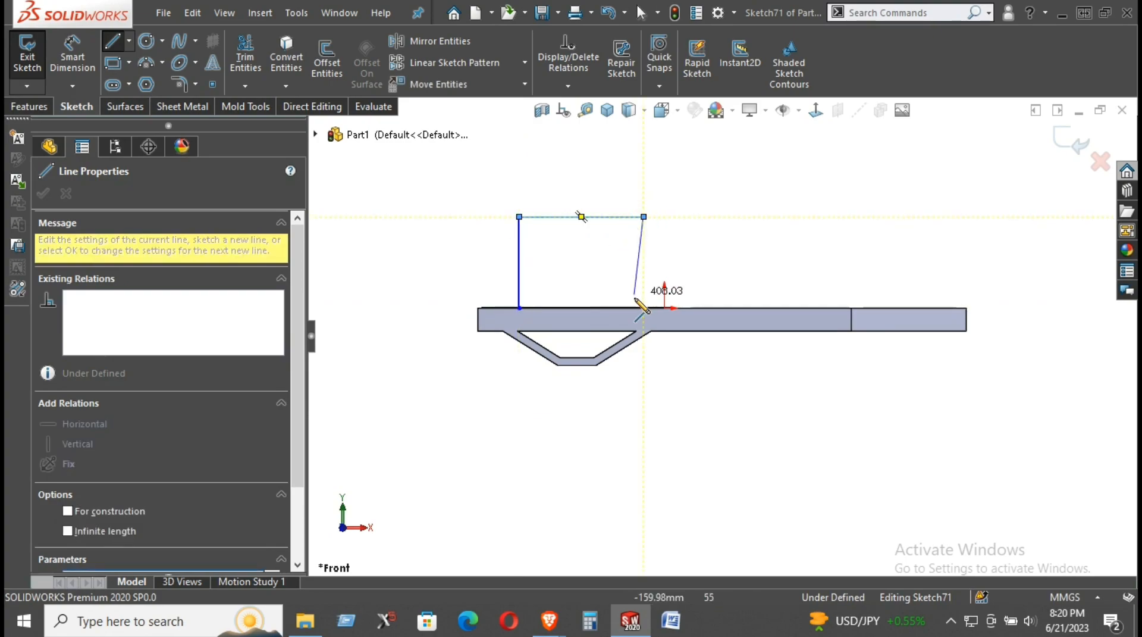
click(644, 308)
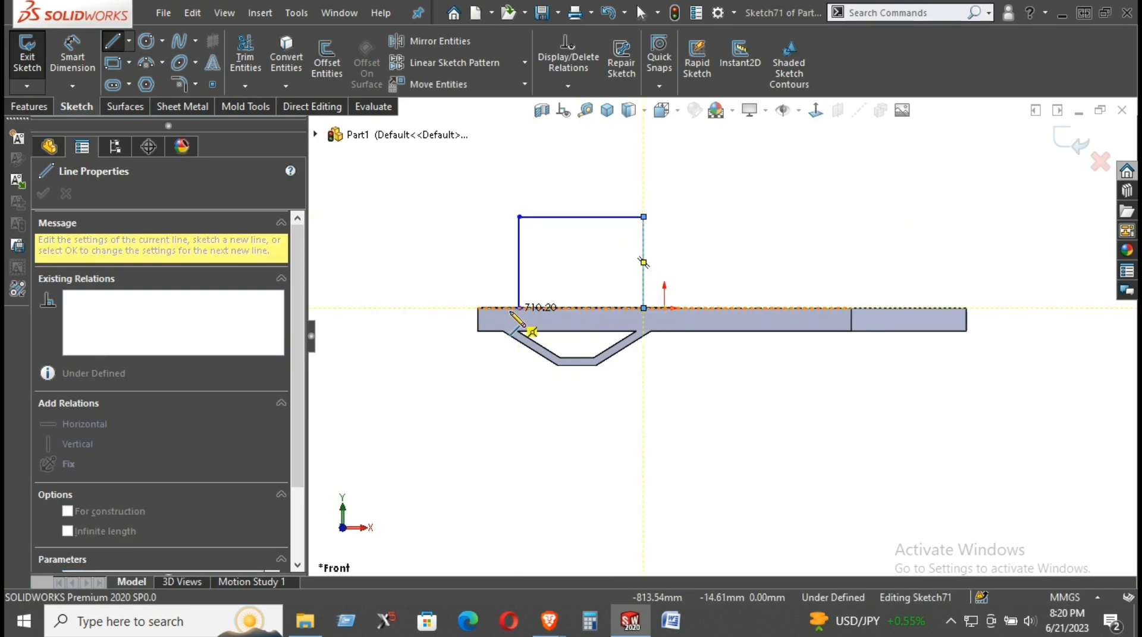
click(519, 308)
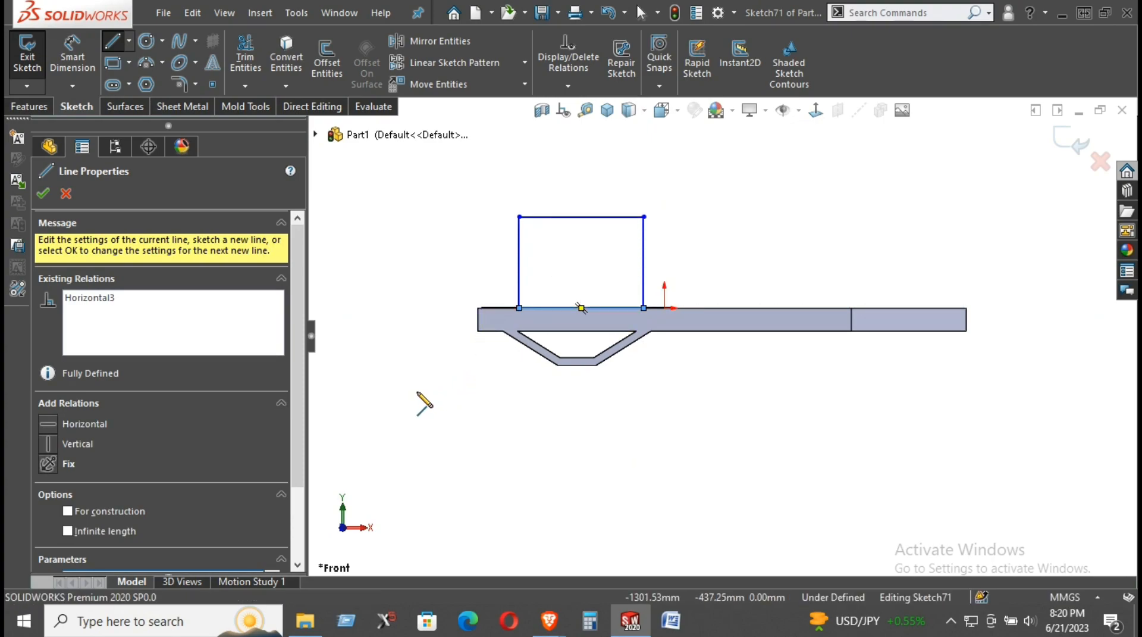
- Sketch a diagonal line from below the frame's end up to the rectangle's base
click(433, 370)
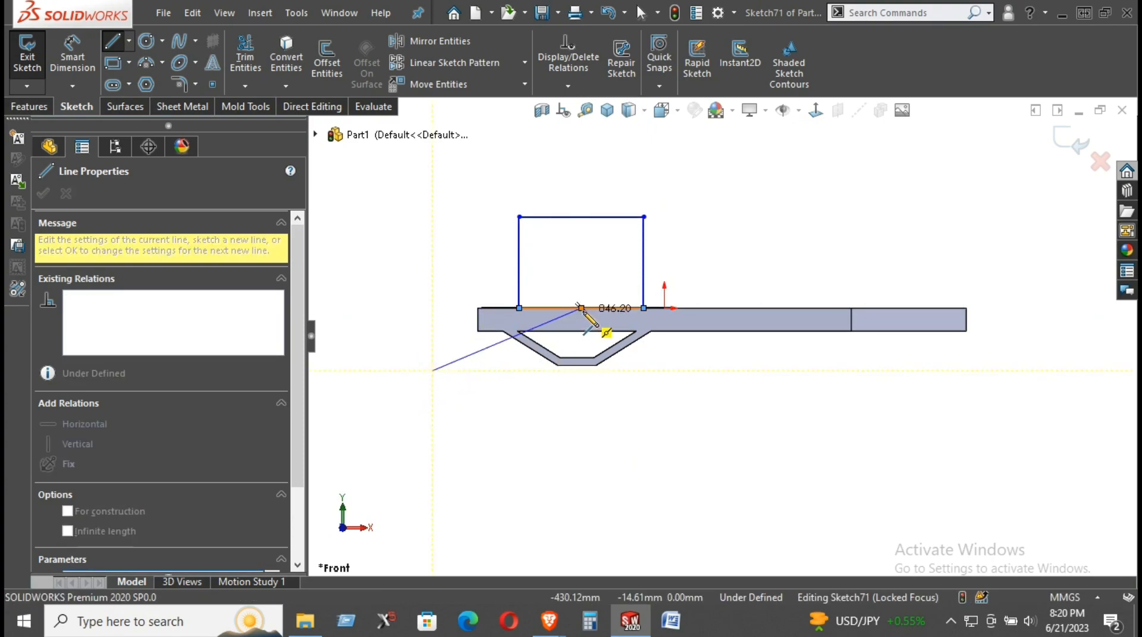
click(554, 308)
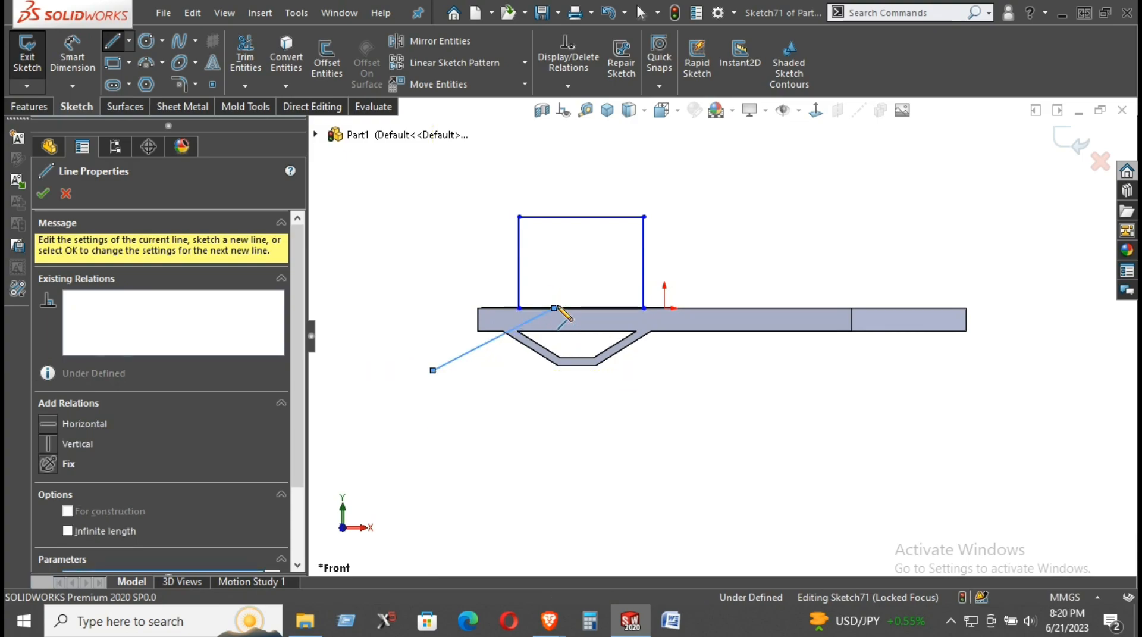
right_click(559, 272)
click(598, 281)
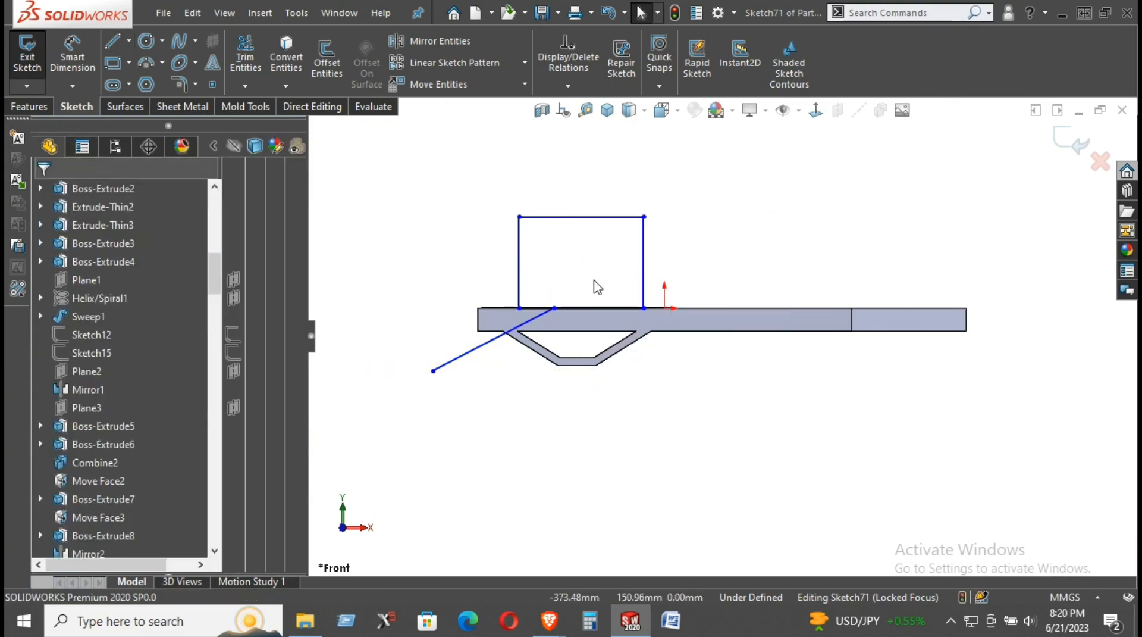
- Dimension the rectangle's vertical side and set its height to 500 mm
middle_drag(554, 299, 803, 155)
click(816, 110)
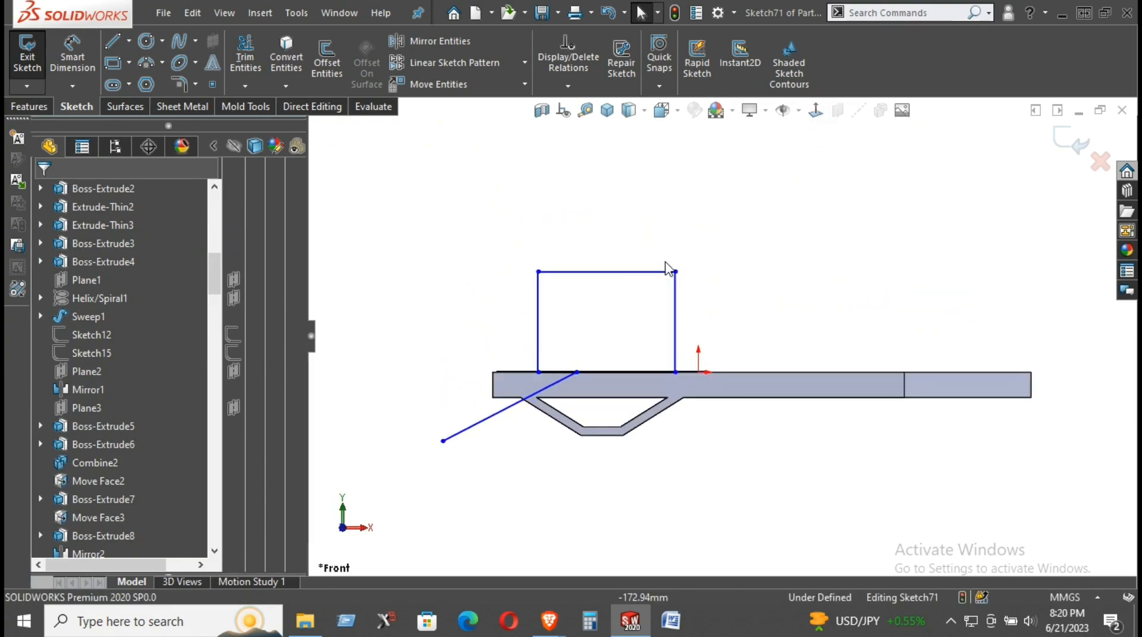
scroll(674, 284, down, 2)
right_drag(747, 373, 758, 281)
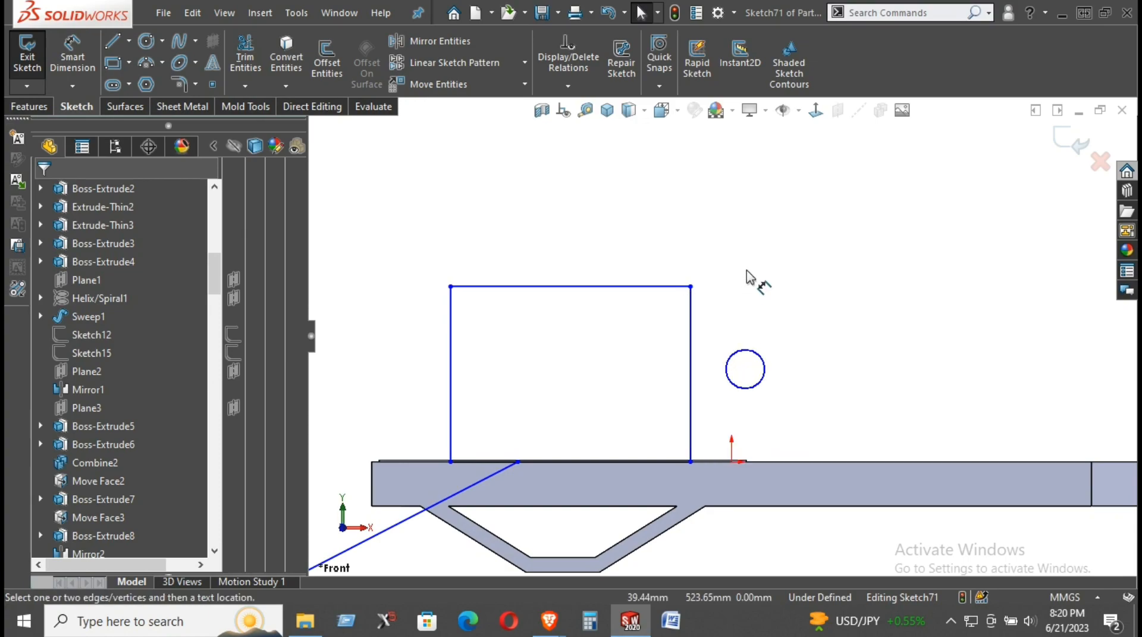
click(454, 351)
click(390, 366)
text(450)
key(Return)
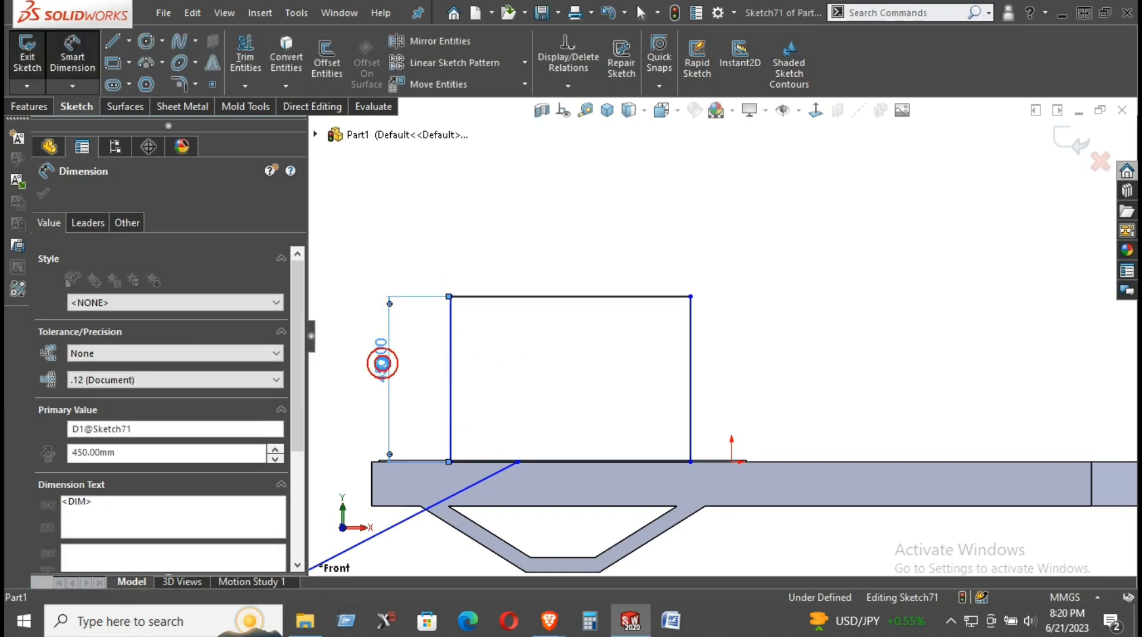
double_click(383, 360)
text(500)
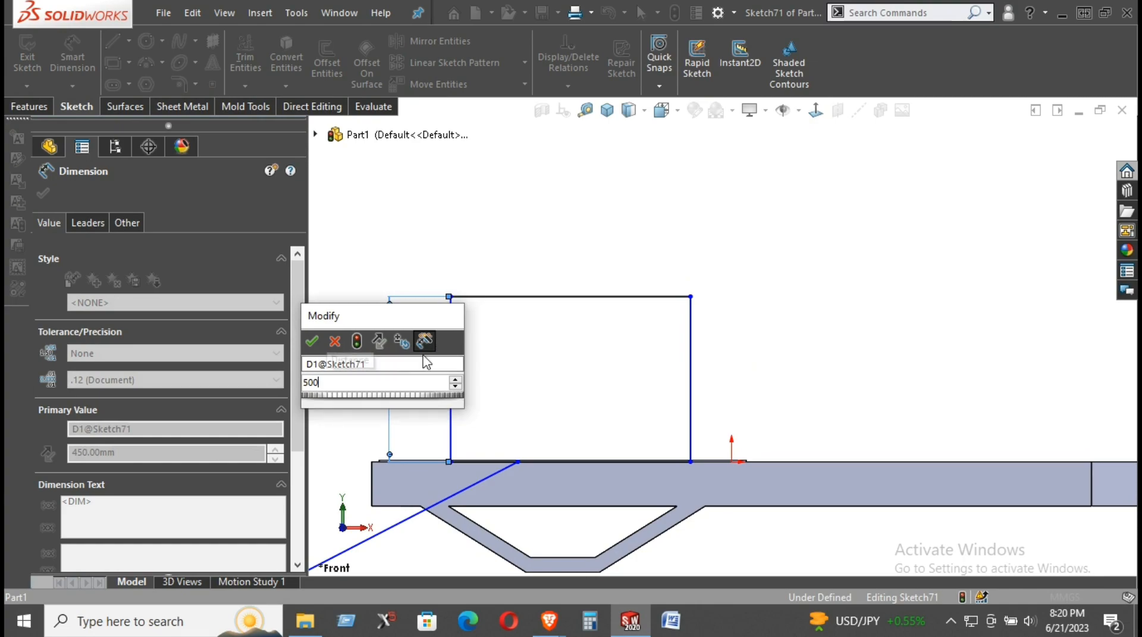
key(Return)
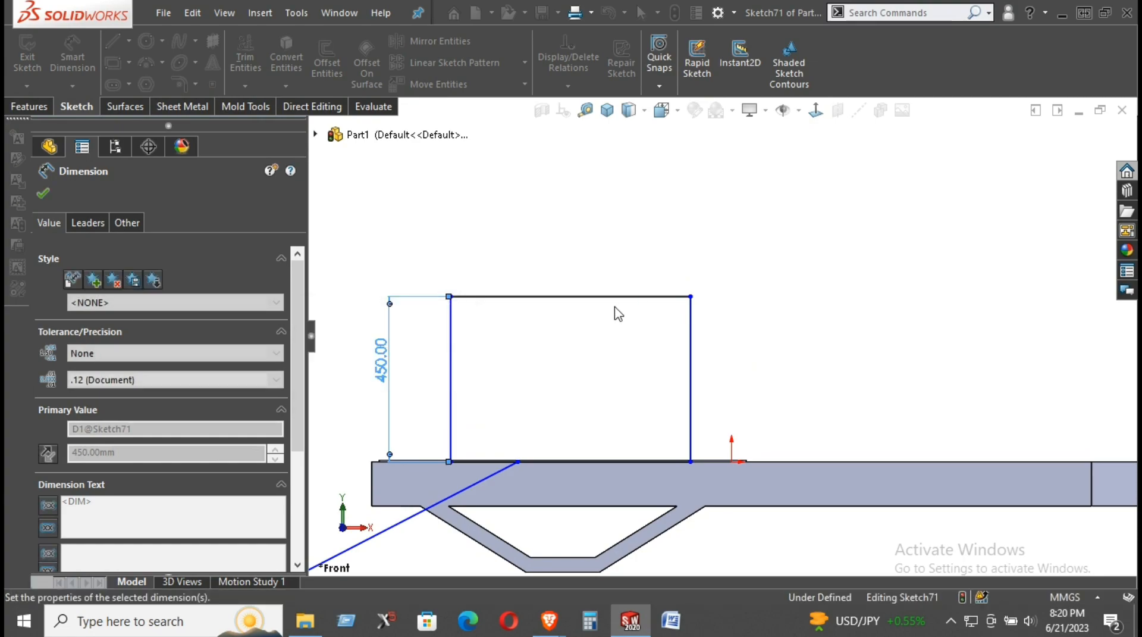
- Dimension the rectangle's horizontal side and set its width to 650 mm
click(594, 279)
click(596, 352)
text(450)
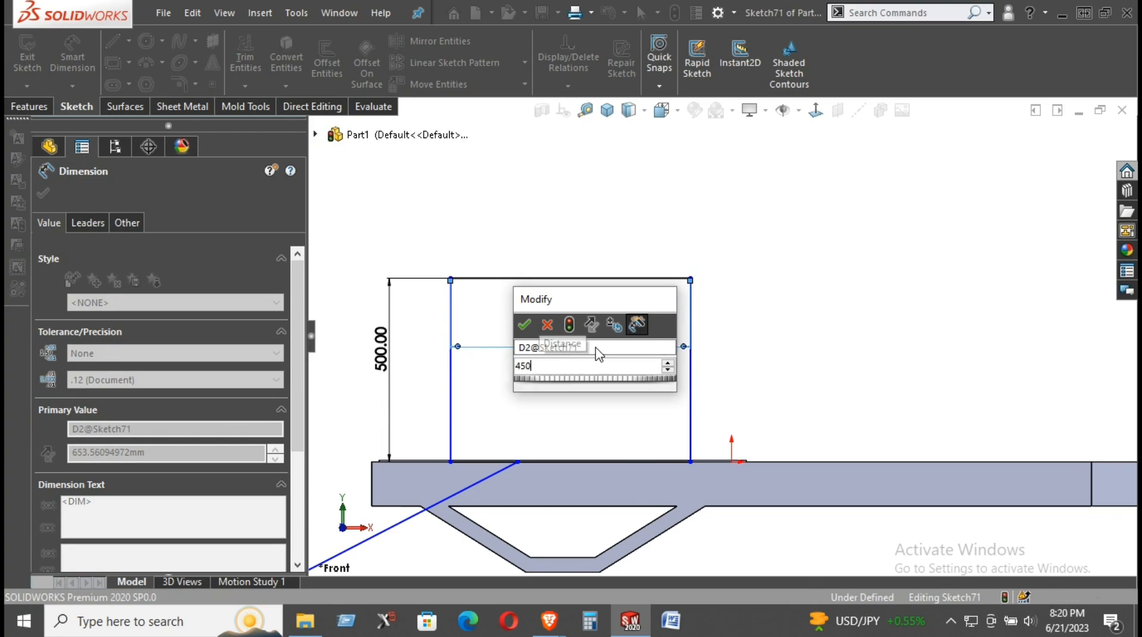
key(Return)
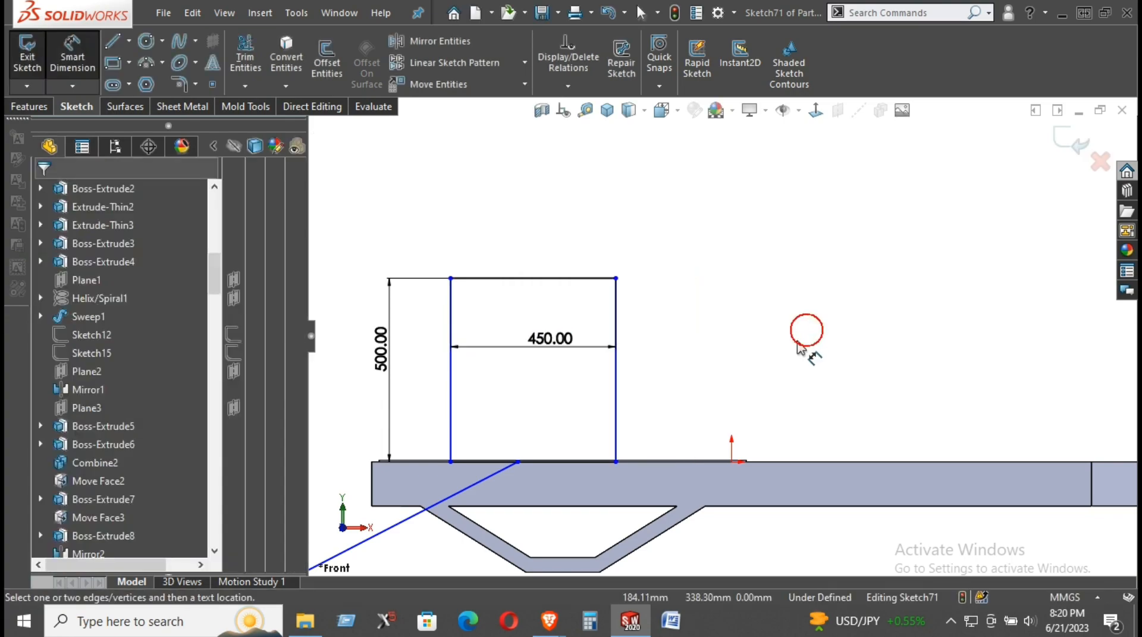
click(544, 336)
text(65)
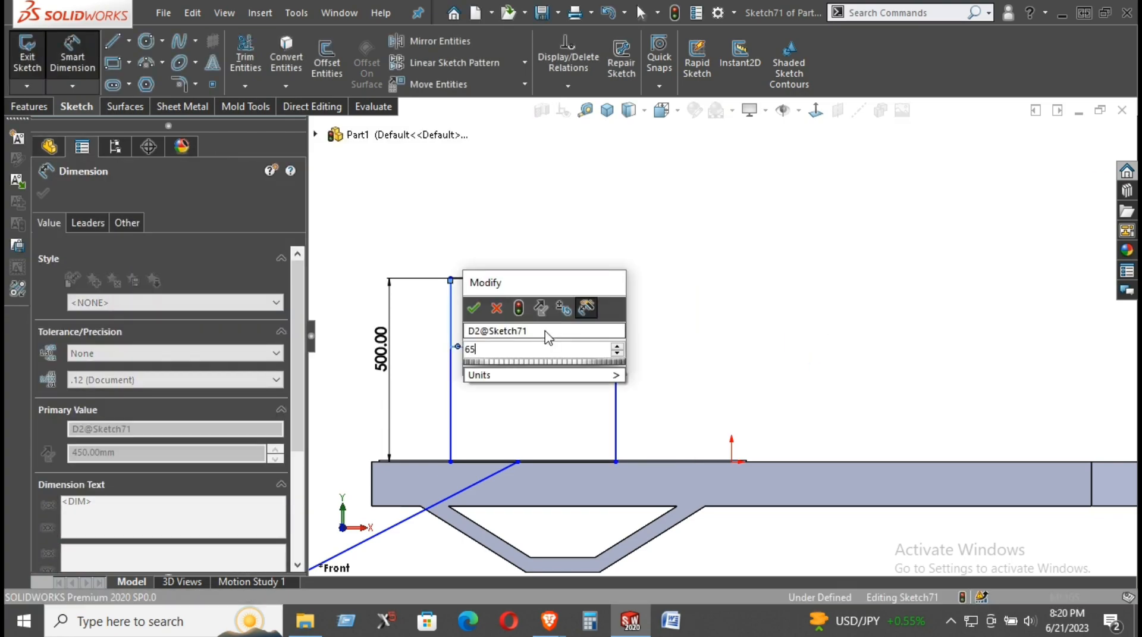
text(0)
key(Return)
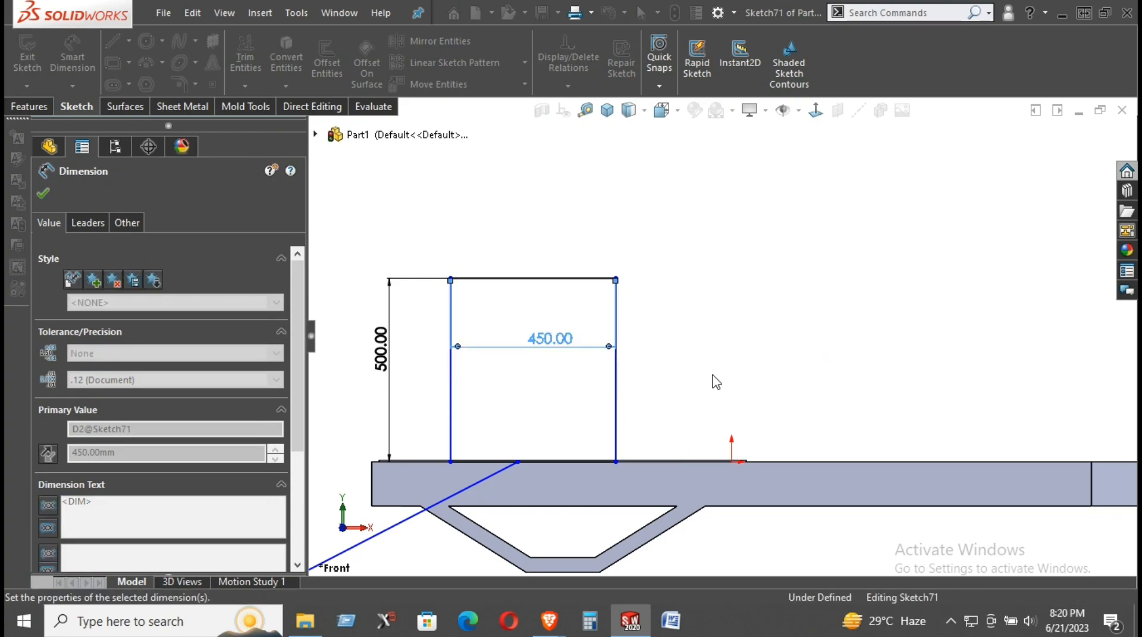
click(748, 356)
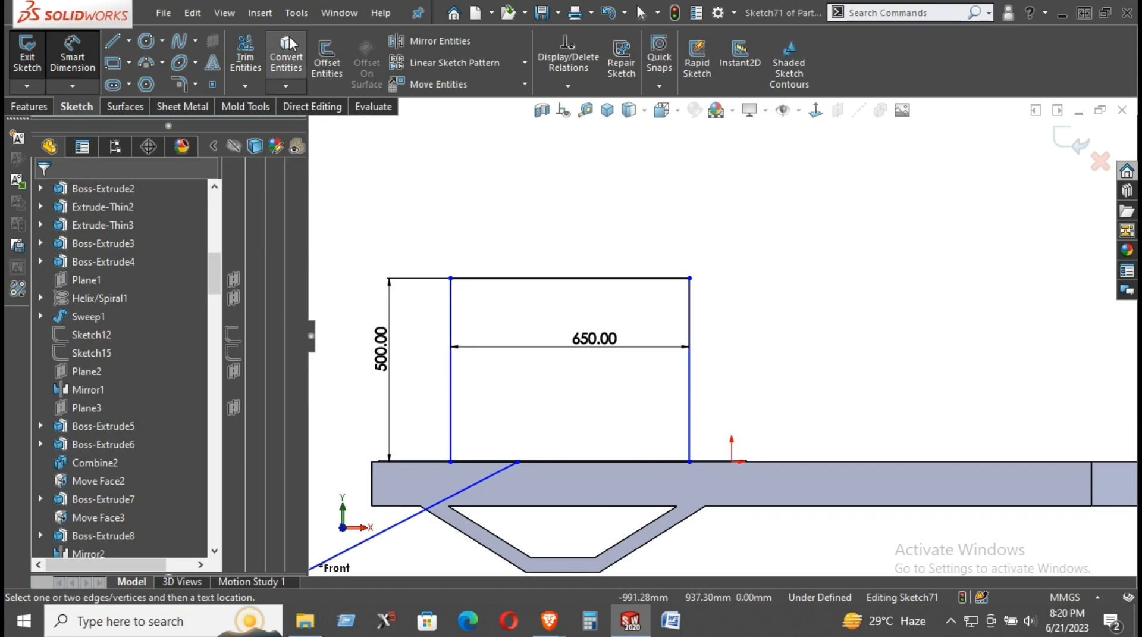
- Draw a centerline from the midpoint of the brace's lower inner edge to the midpoint of the rectangle's top line and make it vertical
click(129, 41)
click(156, 82)
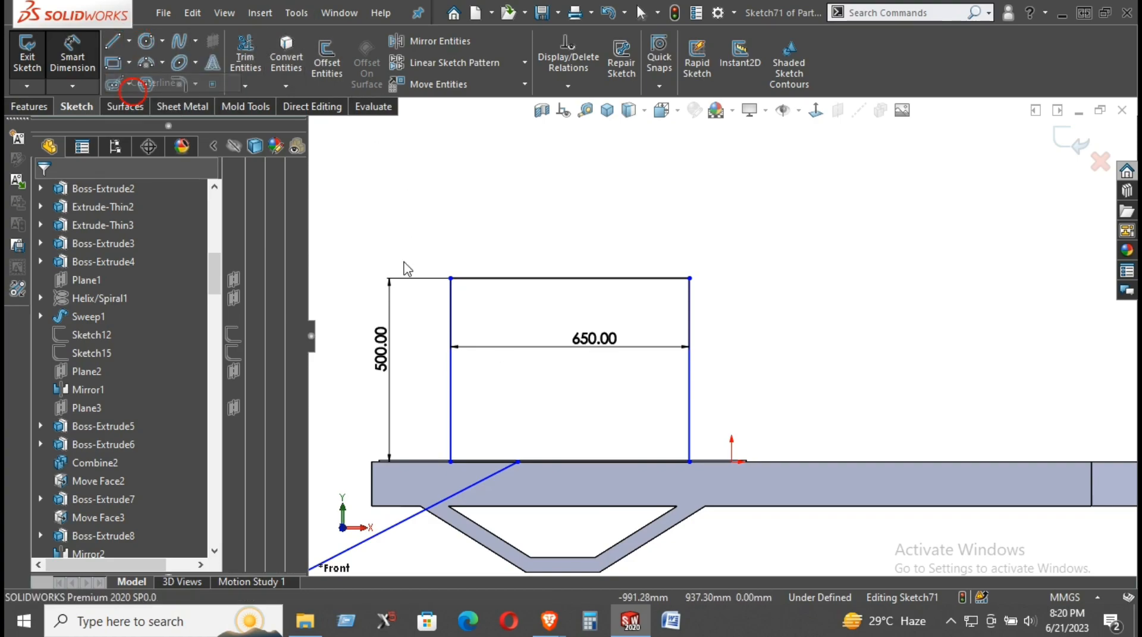
click(563, 557)
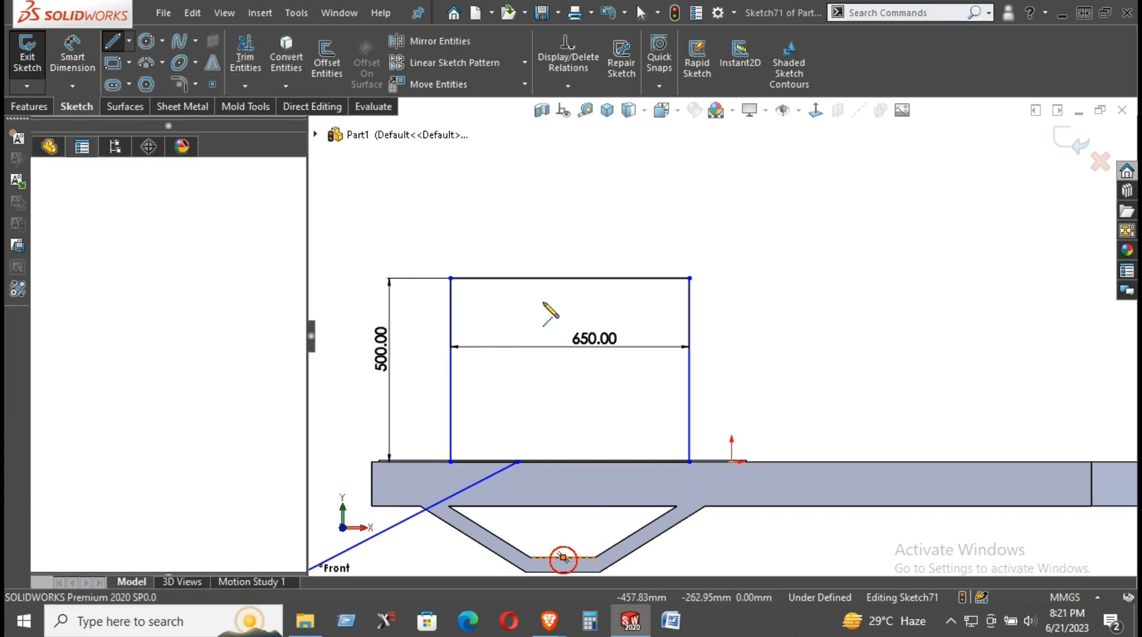
click(570, 277)
right_click(620, 211)
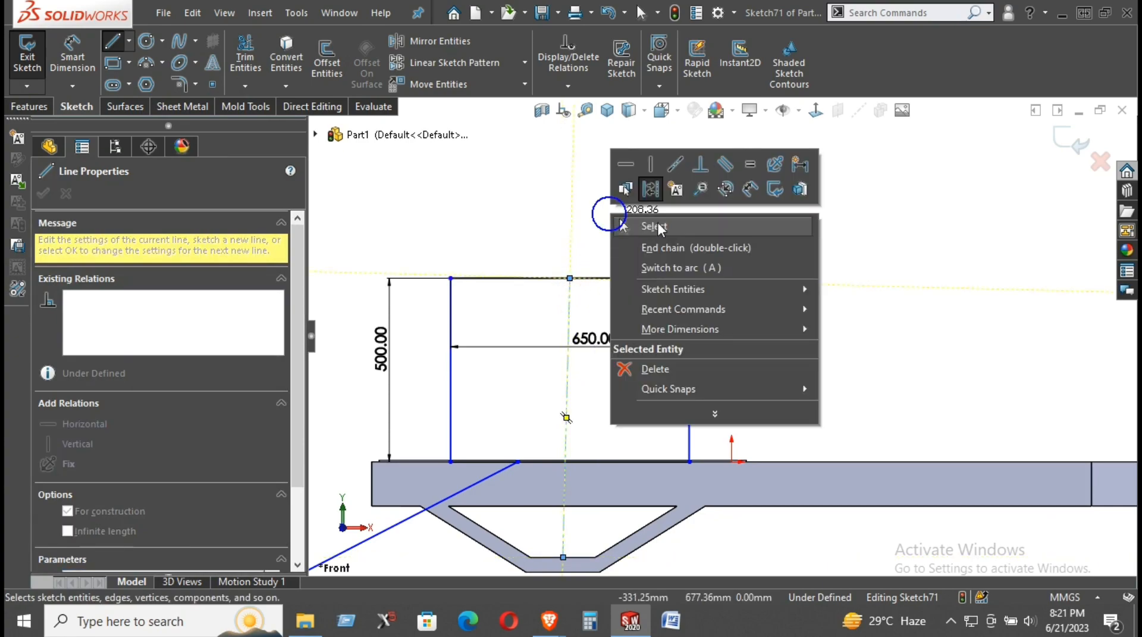
click(658, 223)
click(567, 312)
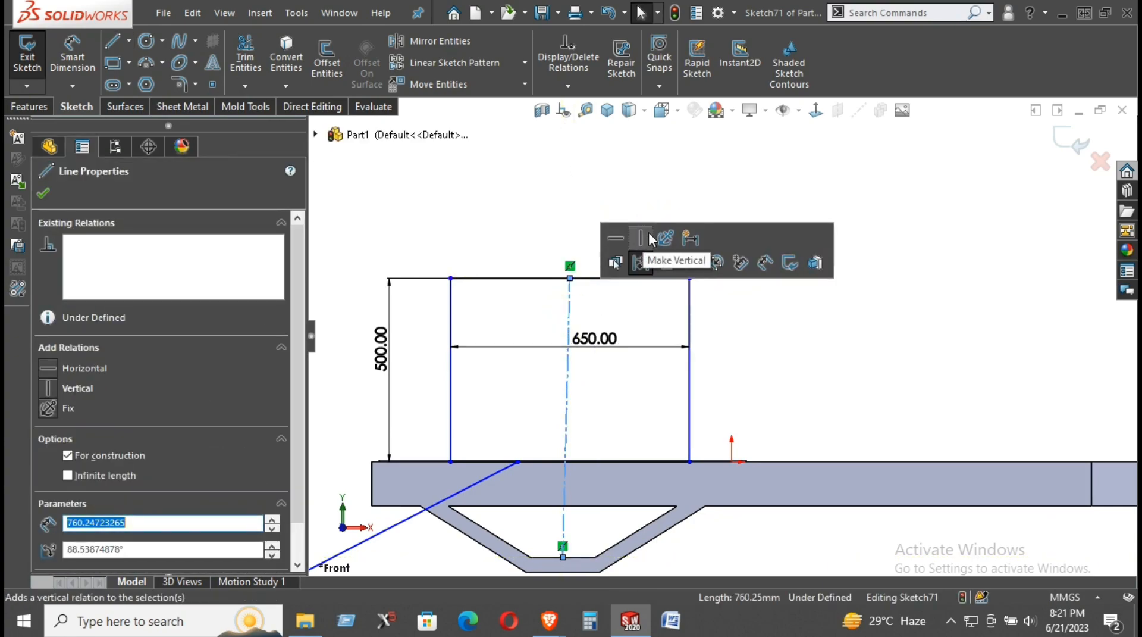
click(639, 236)
click(561, 212)
- Delete the stray diagonal line that crosses the frame from the sketch
scroll(584, 274, up, 3)
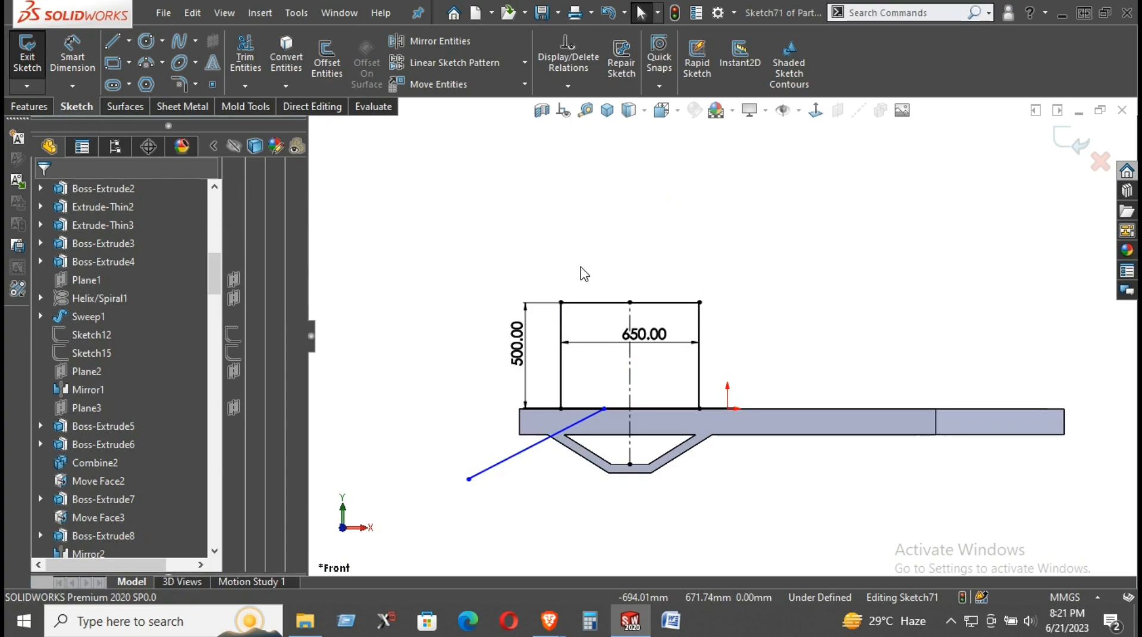
right_click(506, 464)
click(434, 411)
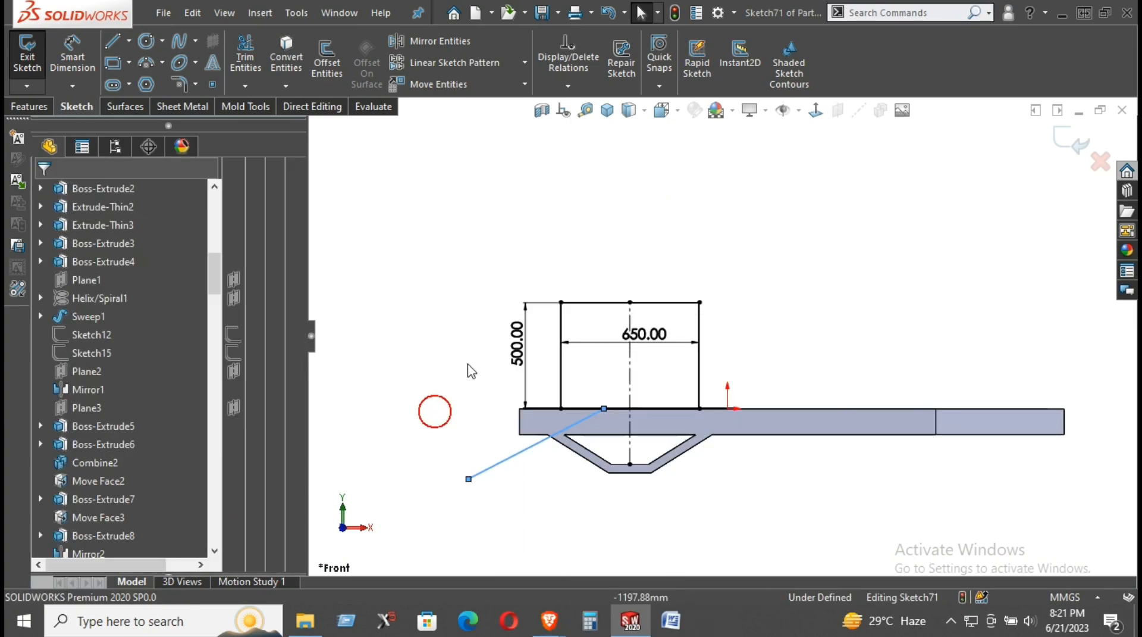
right_click(506, 463)
click(580, 551)
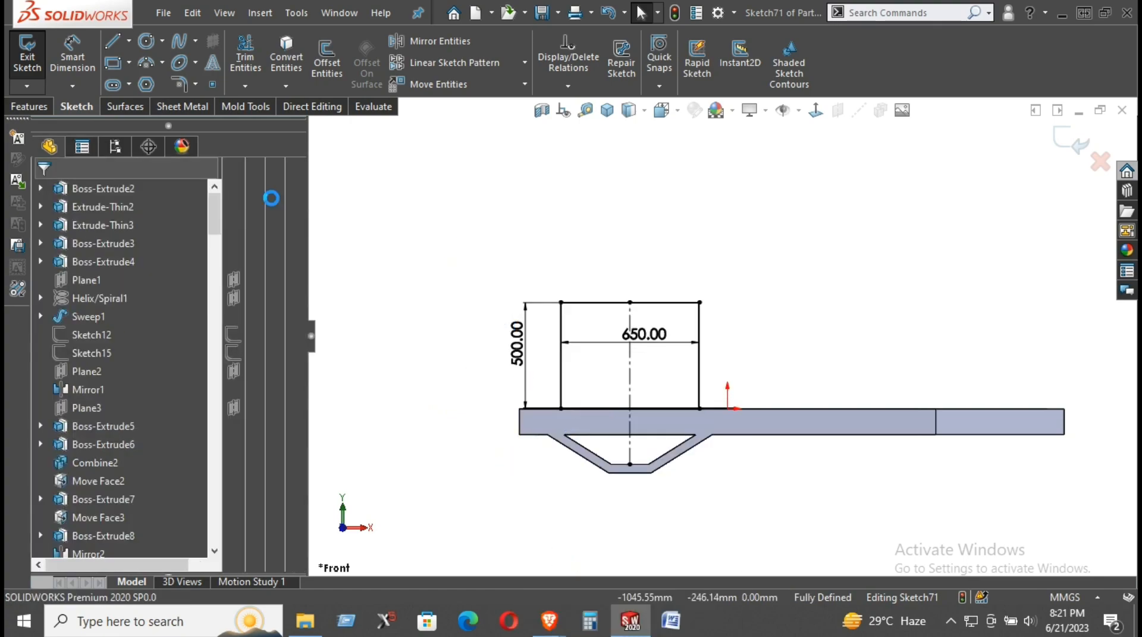
- Start a boss extrusion of the 650 by 500 mm rectangle with the Mid Plane end condition
click(28, 107)
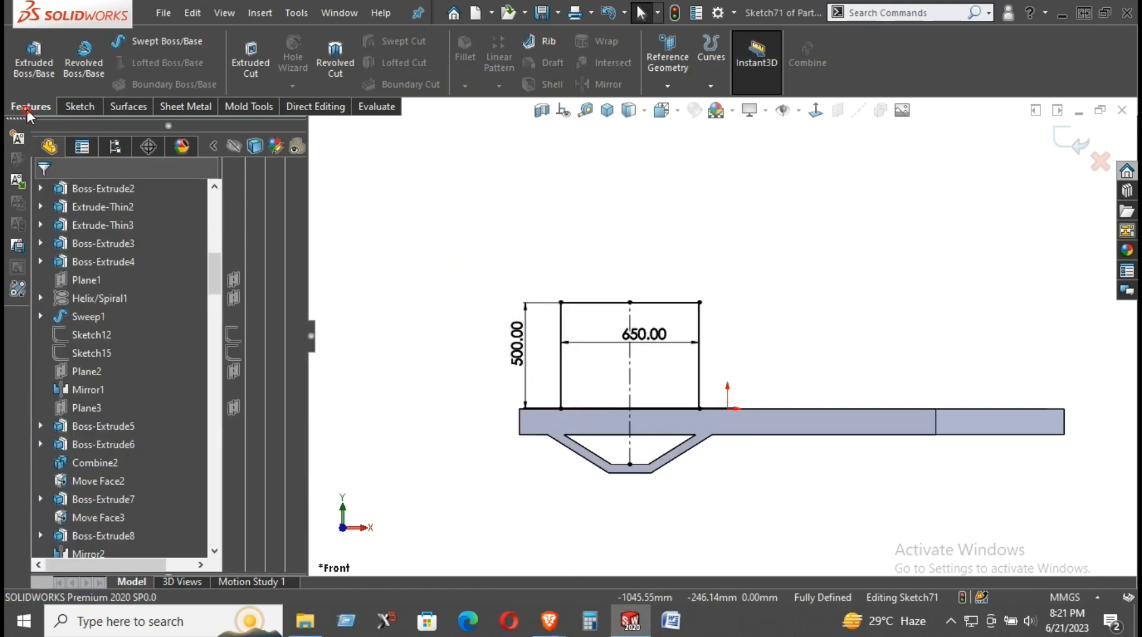
click(32, 59)
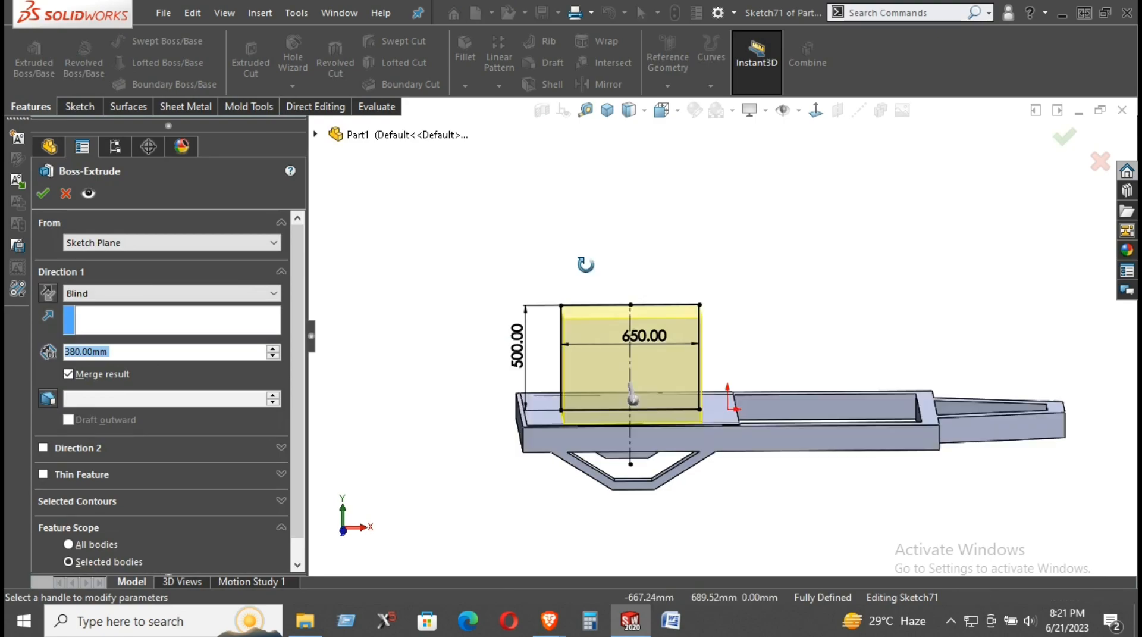
click(133, 294)
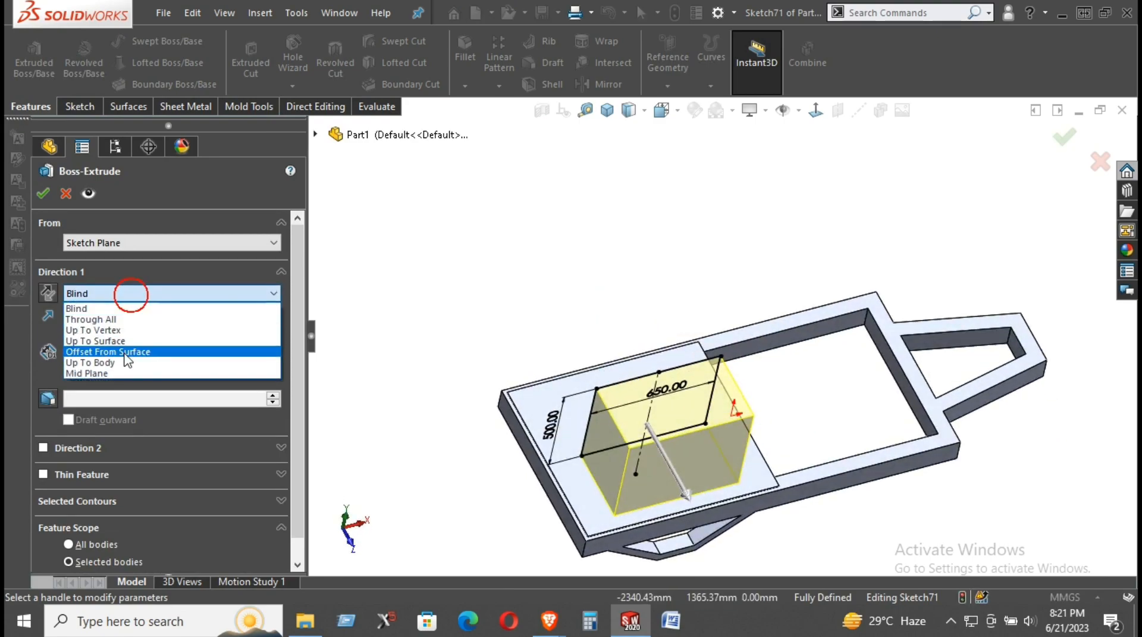
click(142, 378)
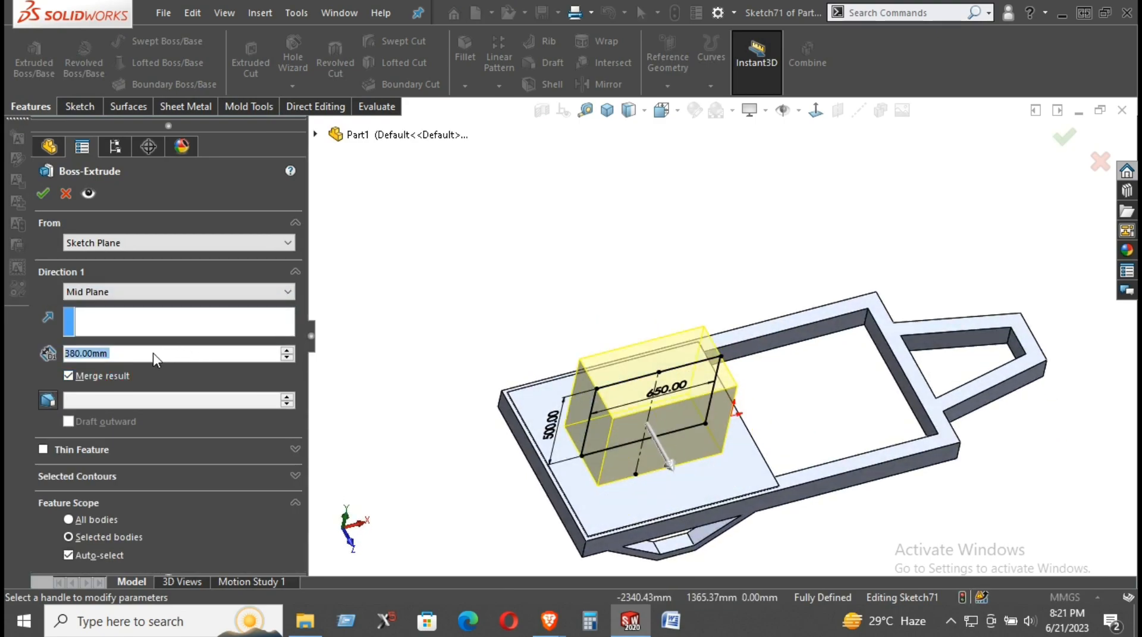
- Try depths of 50, 500 and 600 mm for the mid-plane extrusion
text(50)
key(Return)
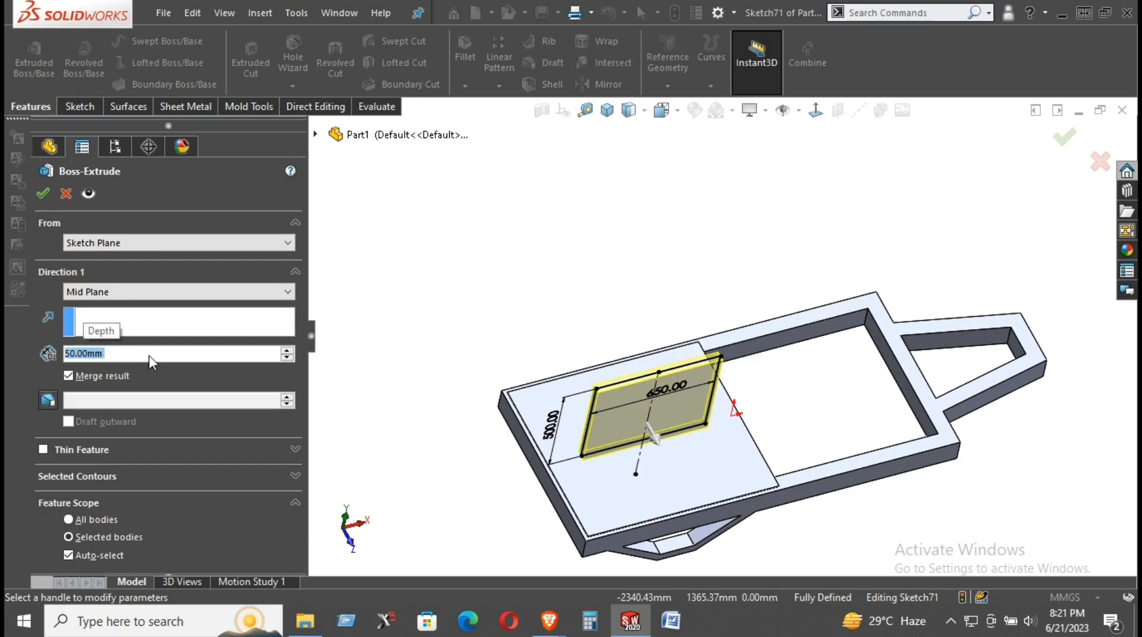
text(500)
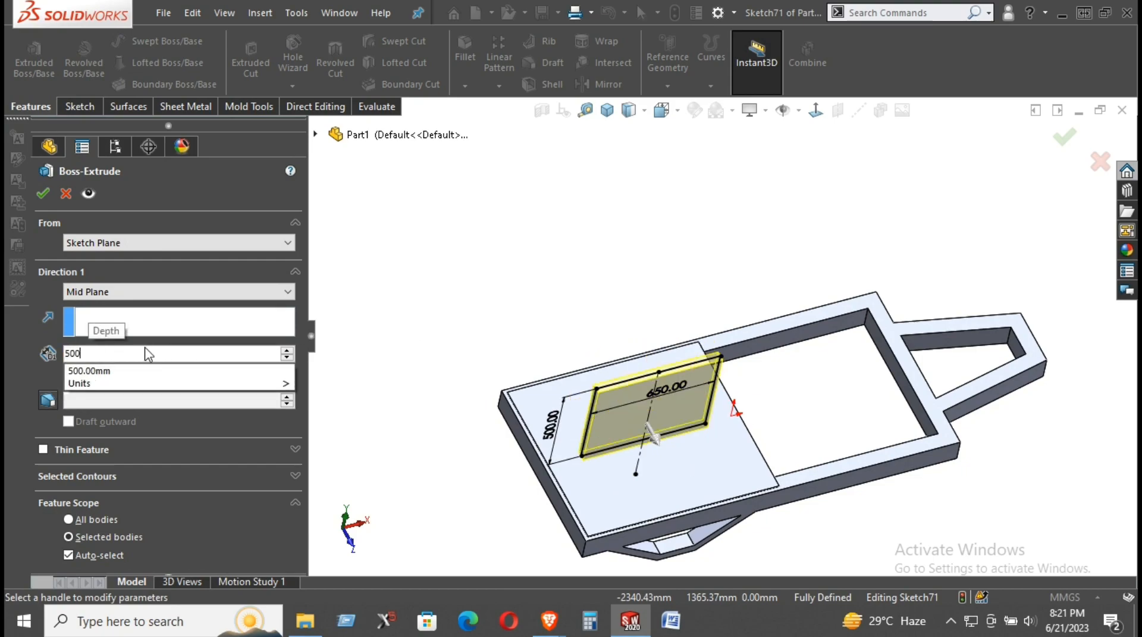
key(Return)
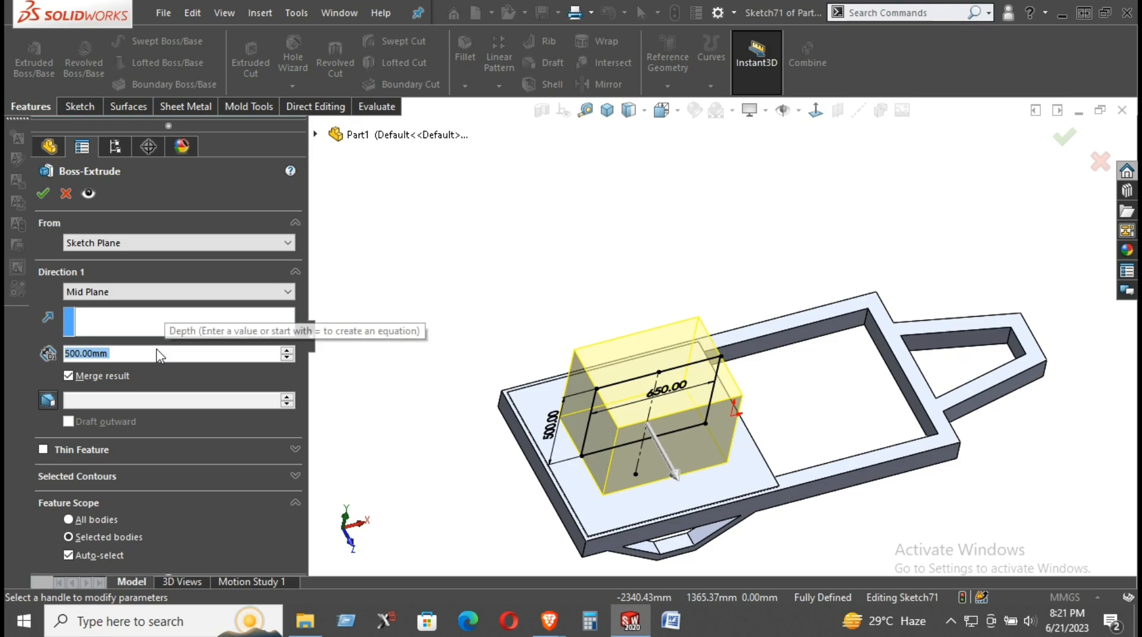
text(600)
key(Return)
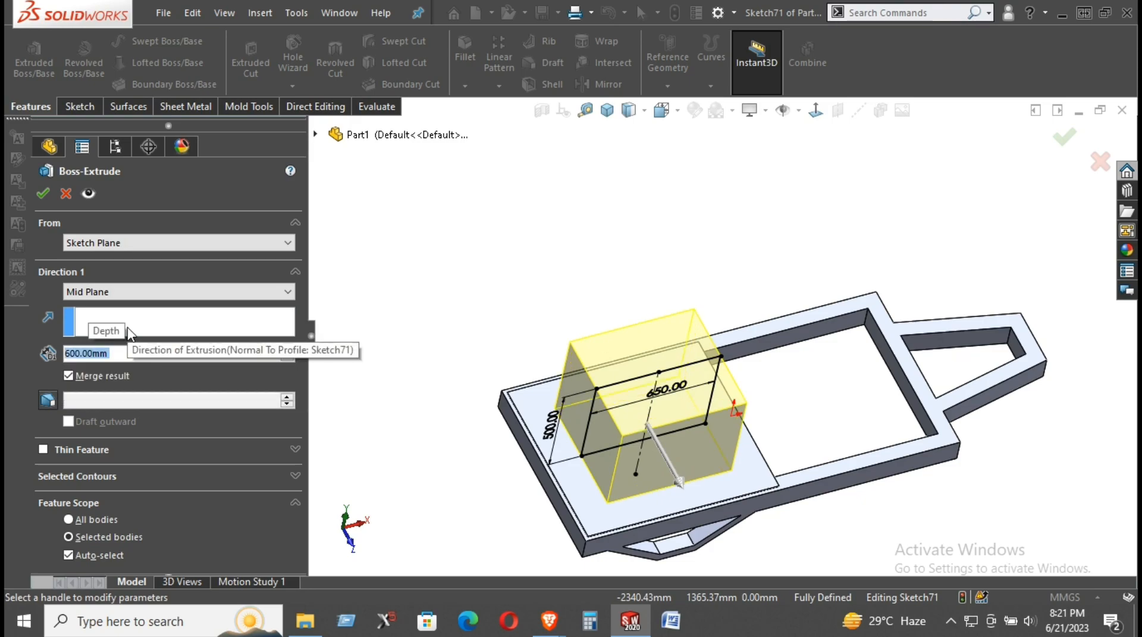
- Set the block's extrusion depth to 700 mm, turn off merging and complete the extrusion as a separate body
text(700)
key(Return)
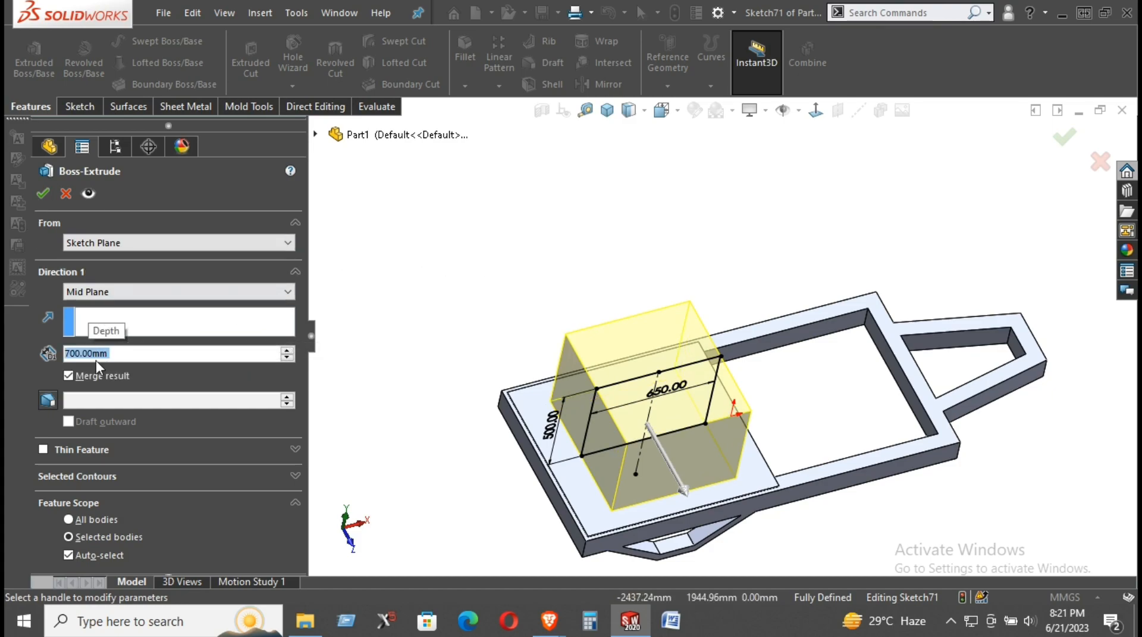
click(90, 374)
click(44, 193)
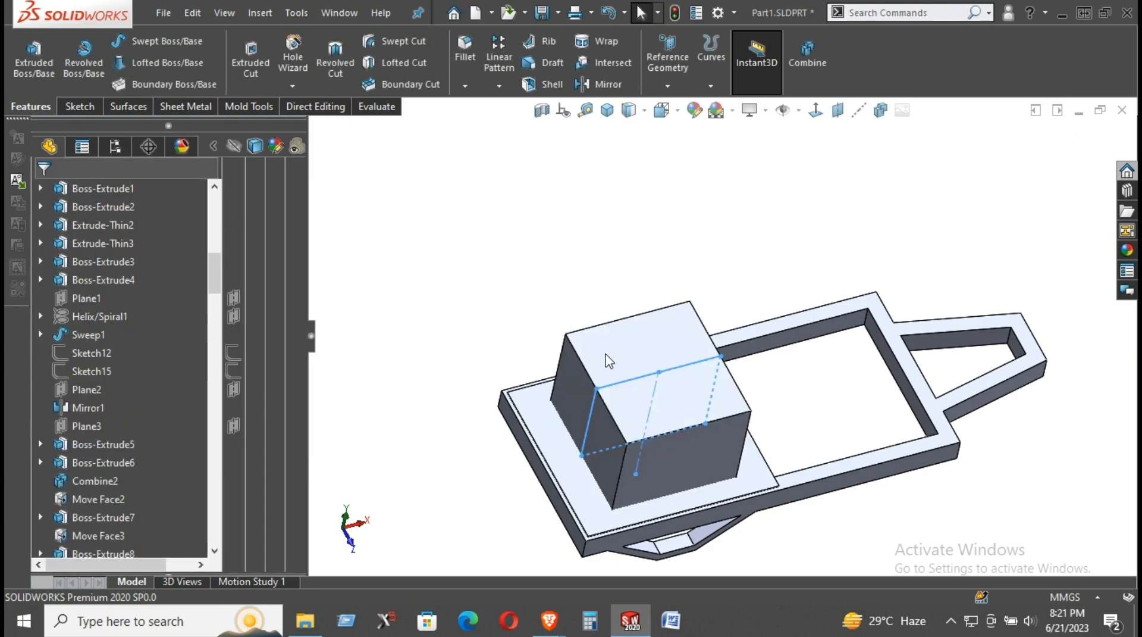
- Start a sketch on the block's top face and convert the face outline into sketch lines
click(439, 296)
click(630, 345)
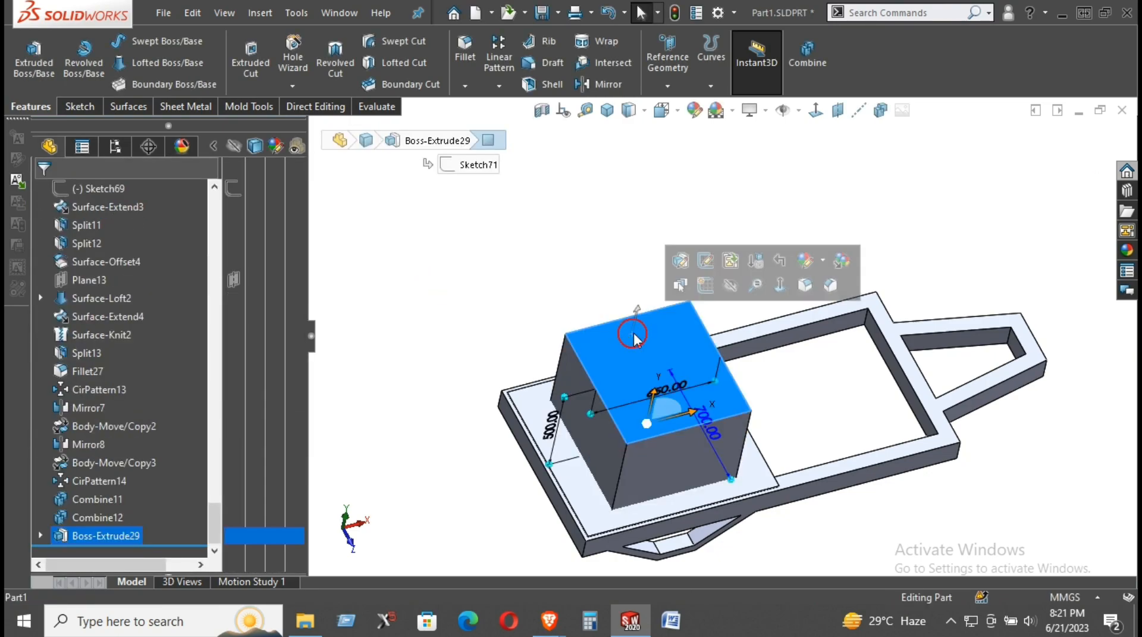
click(706, 280)
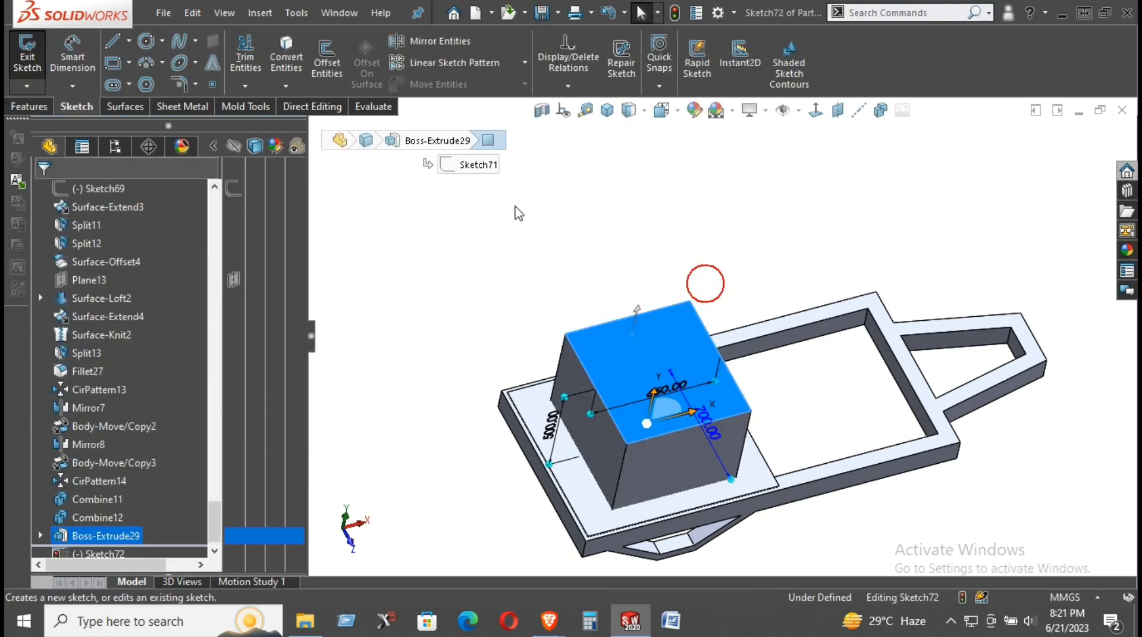
click(287, 56)
- Offset the converted outline 10 mm inwards on the block's top face
click(326, 59)
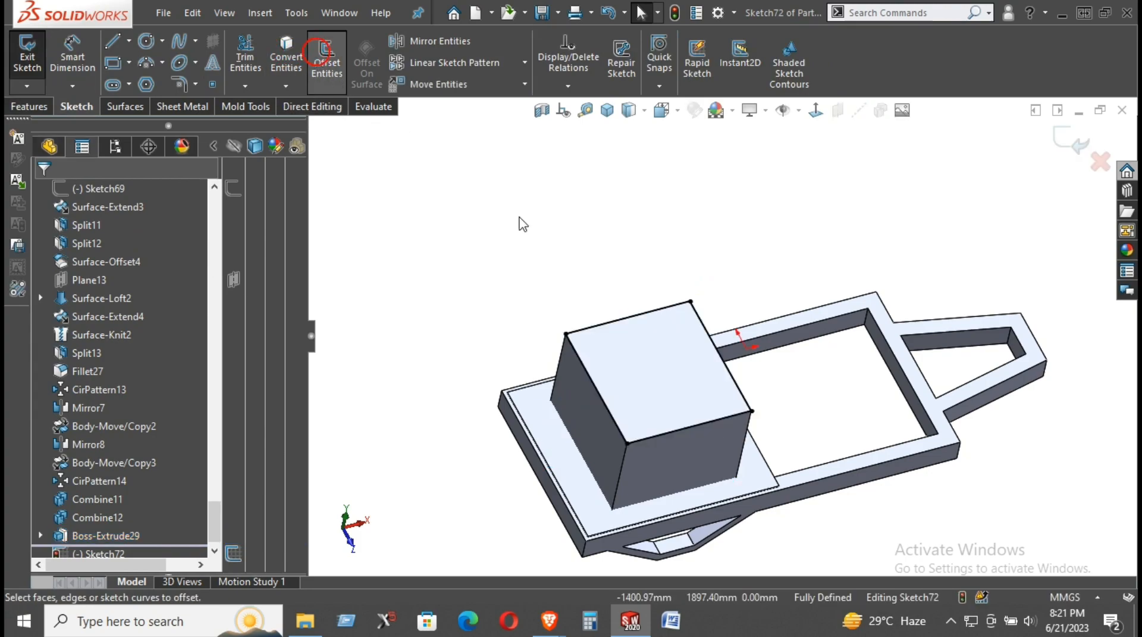
click(602, 329)
click(93, 279)
middle_drag(690, 332, 665, 379)
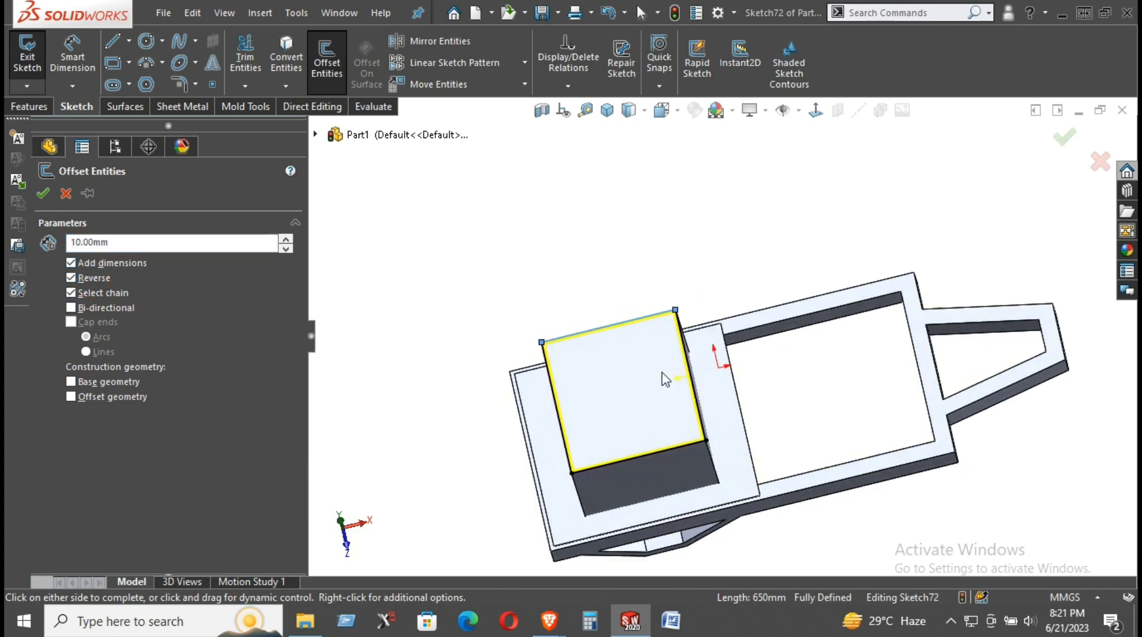
click(51, 194)
scroll(613, 356, down, 5)
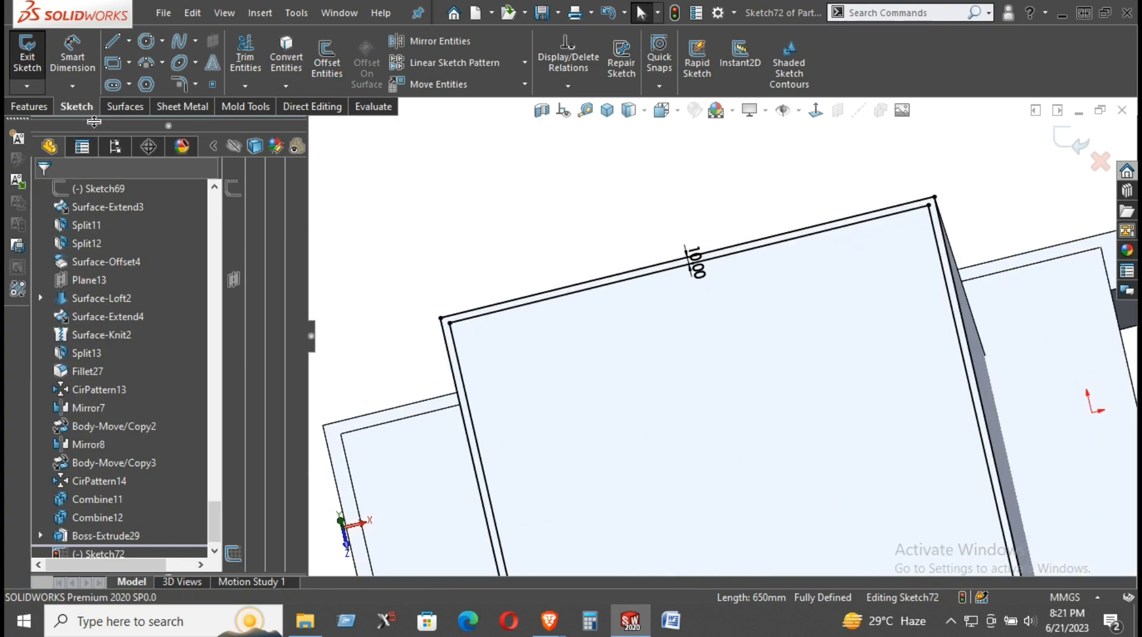
- Select the outer outline as a chain and turn its four lines into construction geometry
click(498, 308)
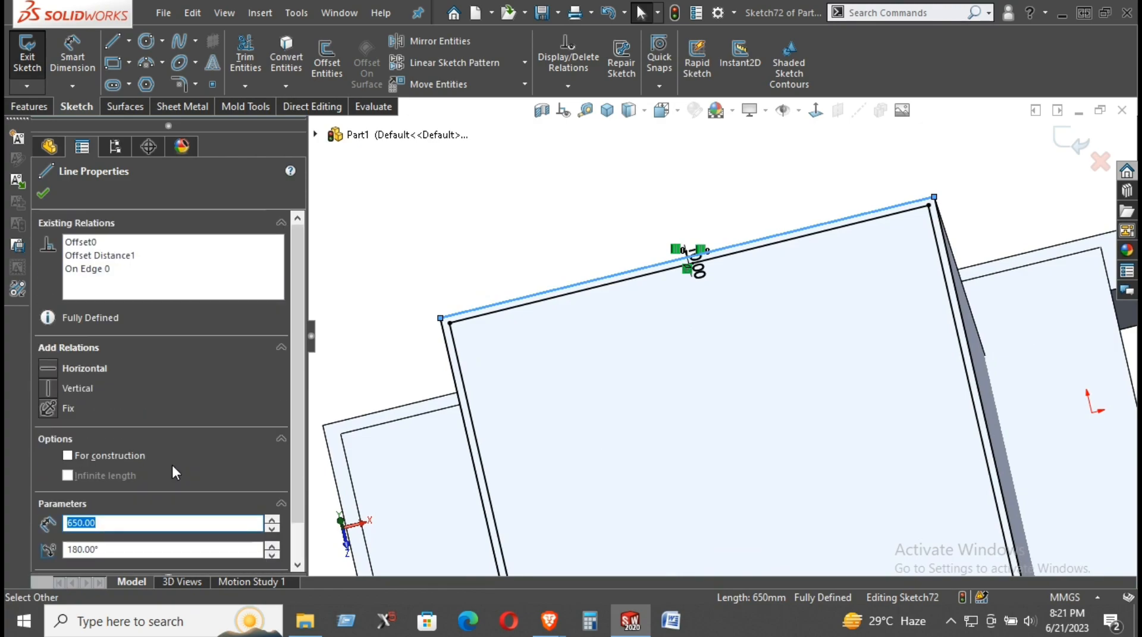
click(467, 231)
right_click(534, 297)
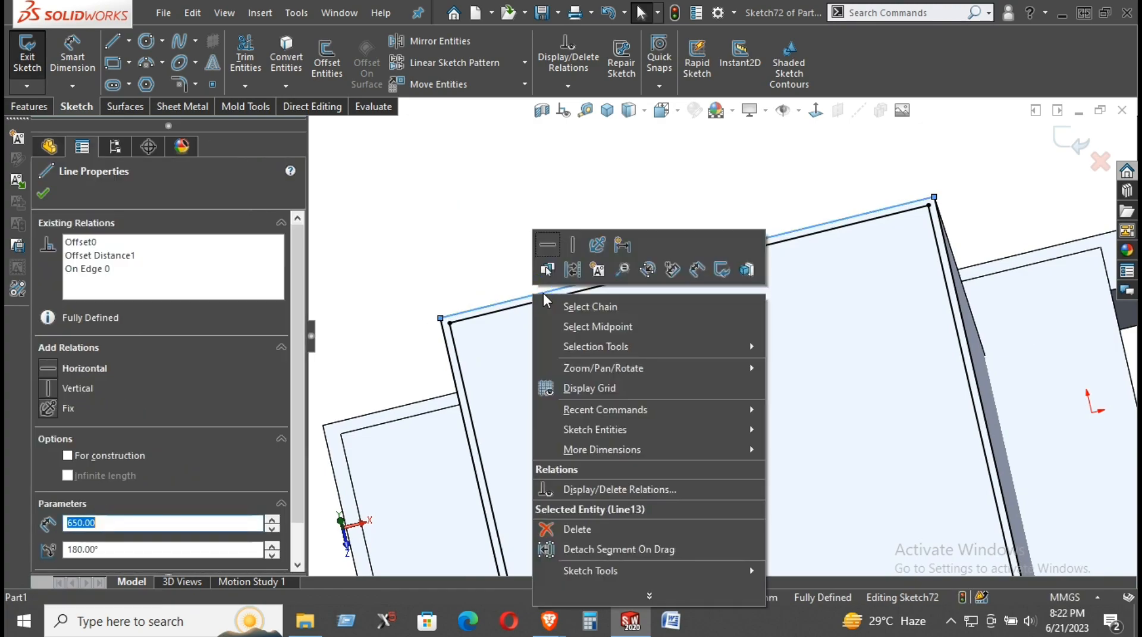
click(586, 307)
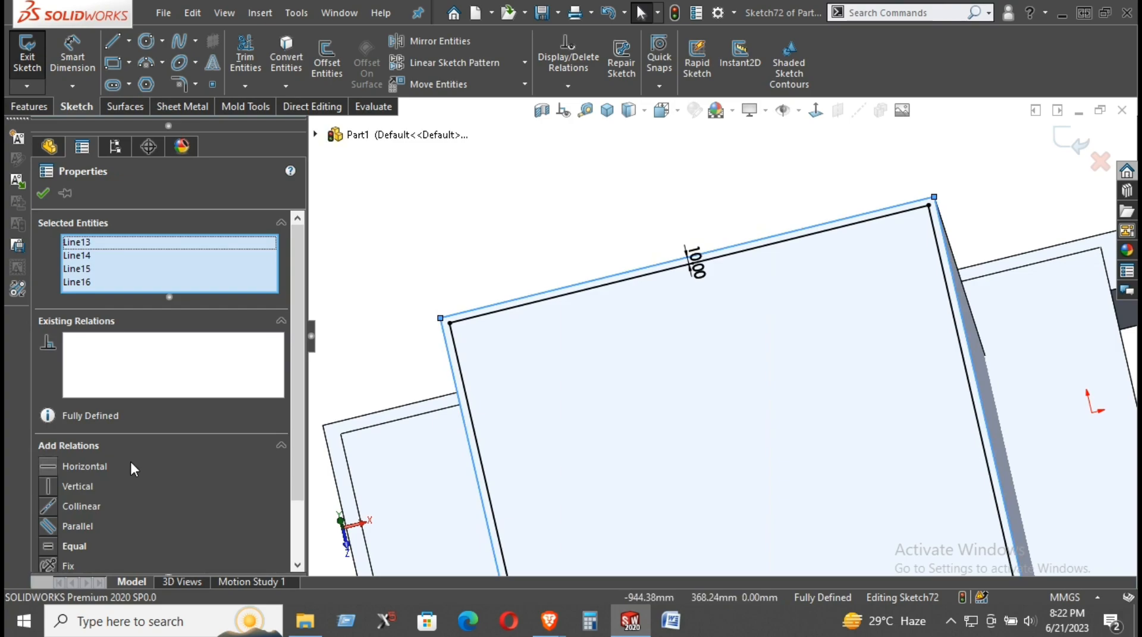
scroll(126, 481, down, 2)
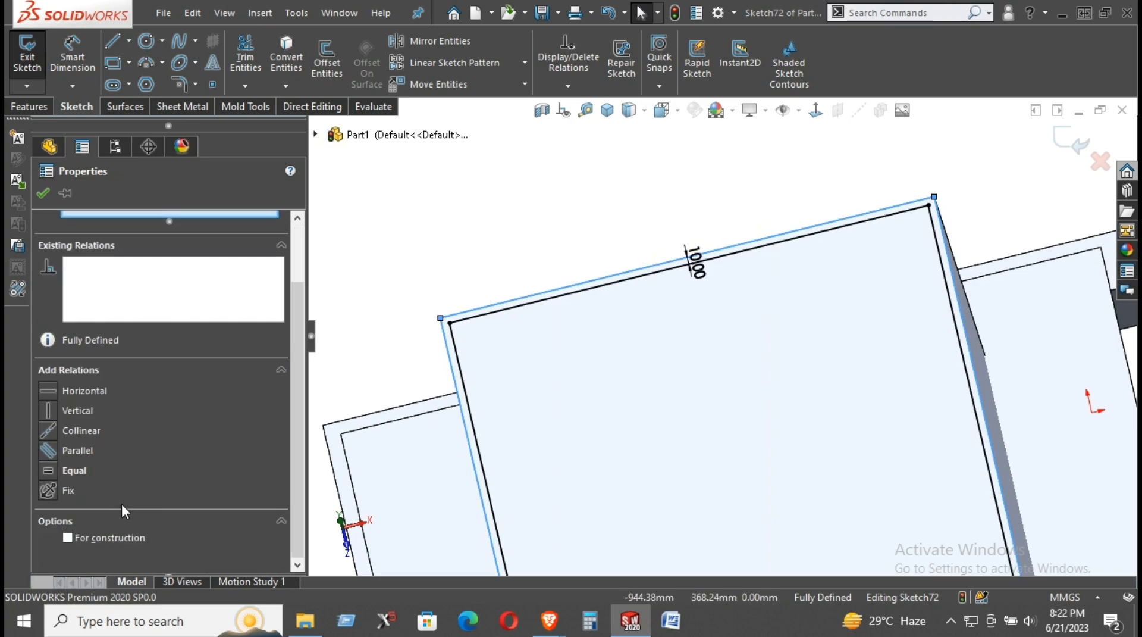
click(43, 193)
- Cut the inner rectangle downwards with a blind Extruded Cut of 700 mm to hollow out the block
click(43, 107)
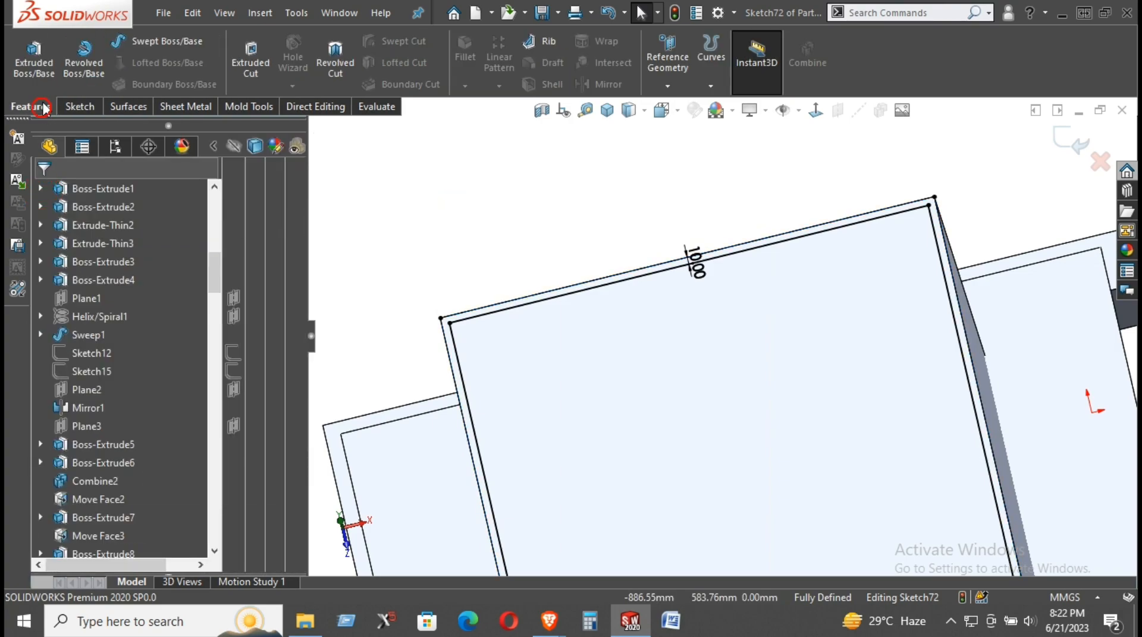
click(249, 53)
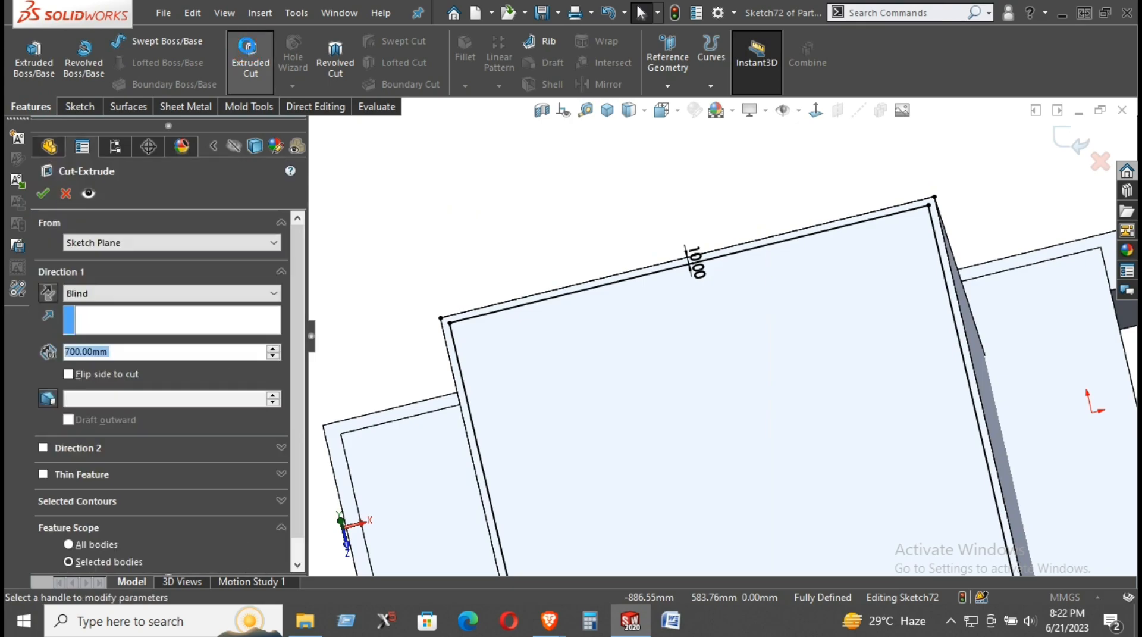
middle_drag(761, 355, 673, 312)
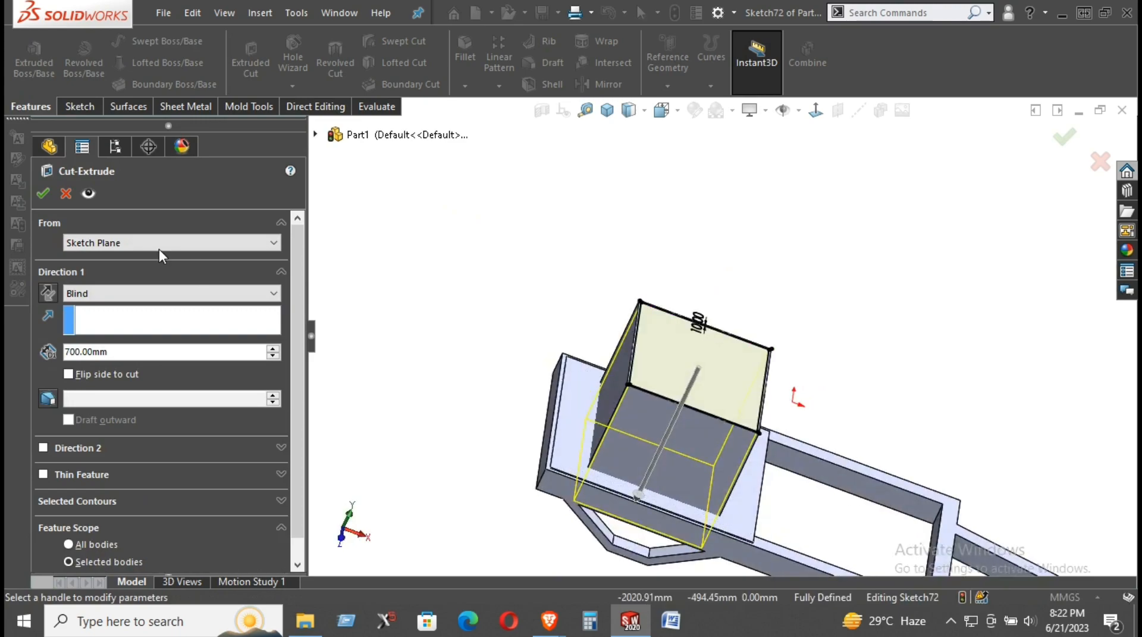
click(44, 192)
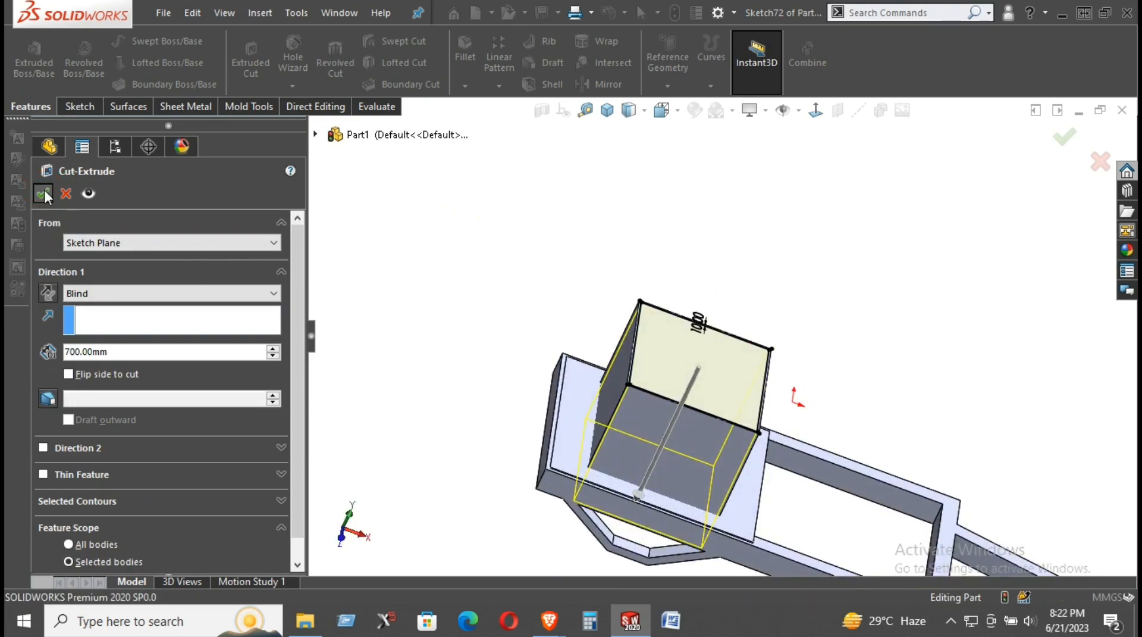
- Examine the hollowed box, its opening and the frame beneath it from several angles
middle_drag(519, 260, 645, 454)
middle_drag(683, 393, 638, 261)
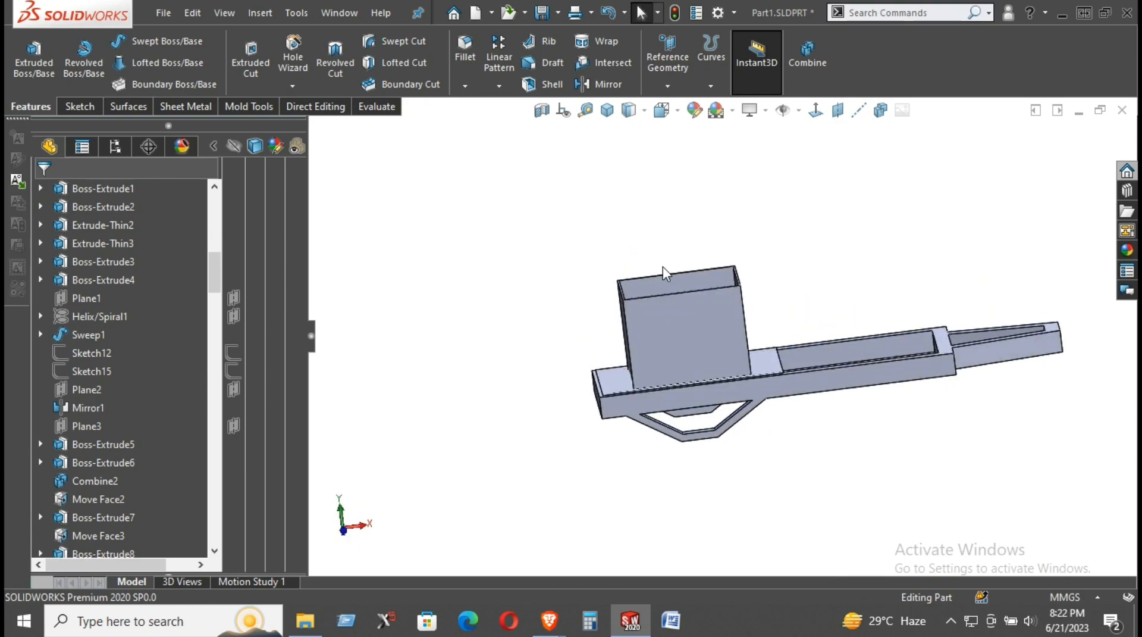
middle_drag(704, 355, 694, 327)
scroll(649, 255, down, 3)
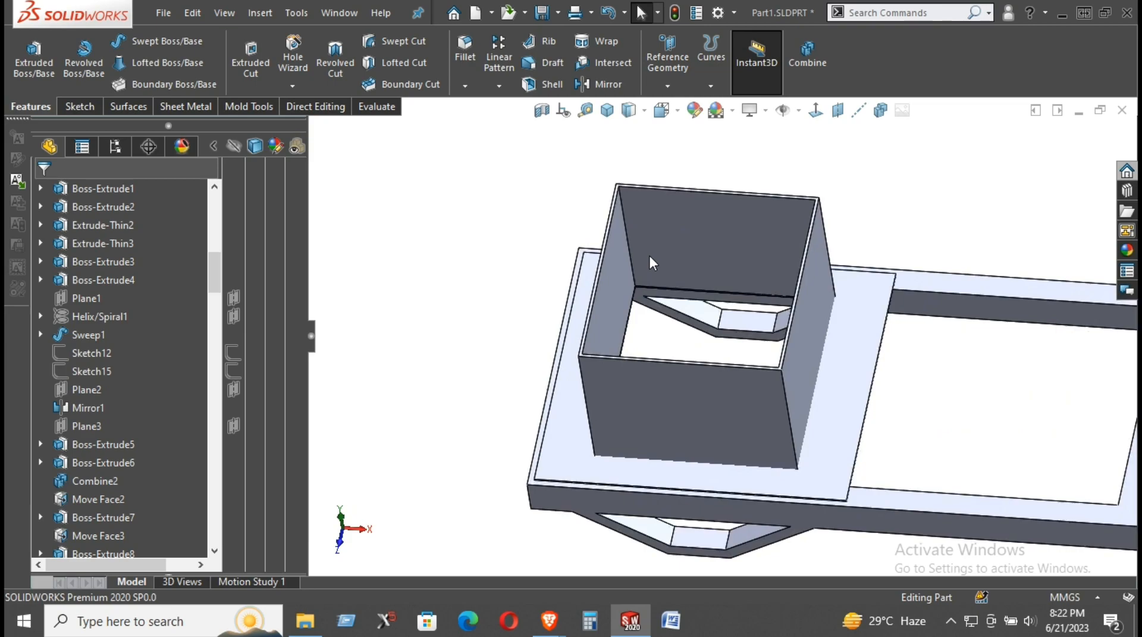
middle_drag(736, 311, 736, 246)
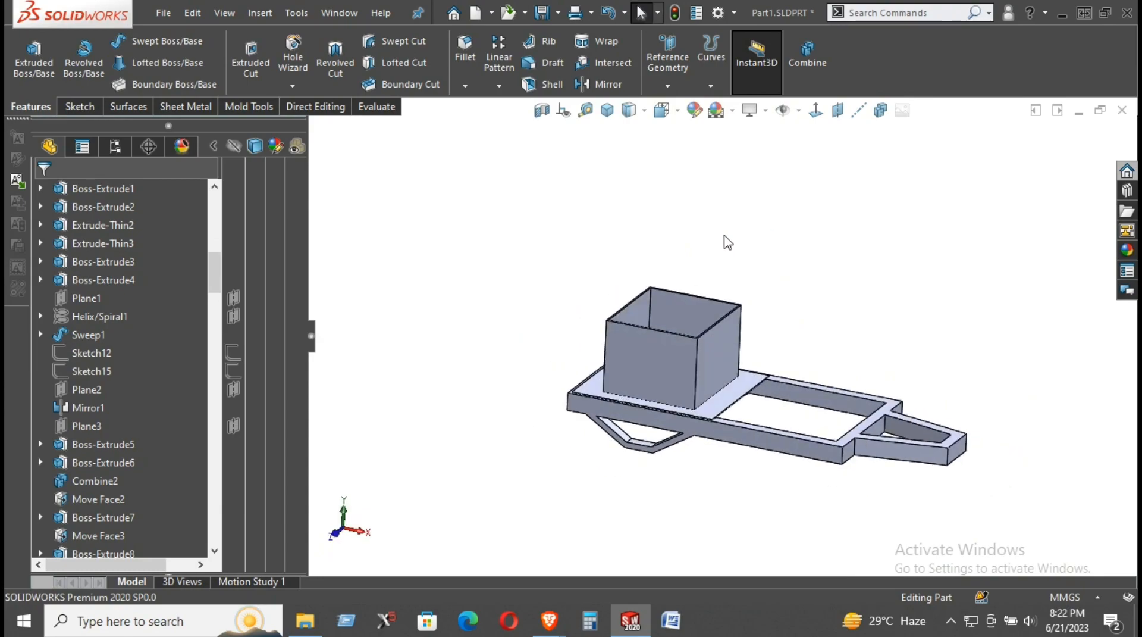
scroll(667, 372, down, 4)
middle_drag(661, 364, 746, 494)
middle_drag(712, 379, 647, 315)
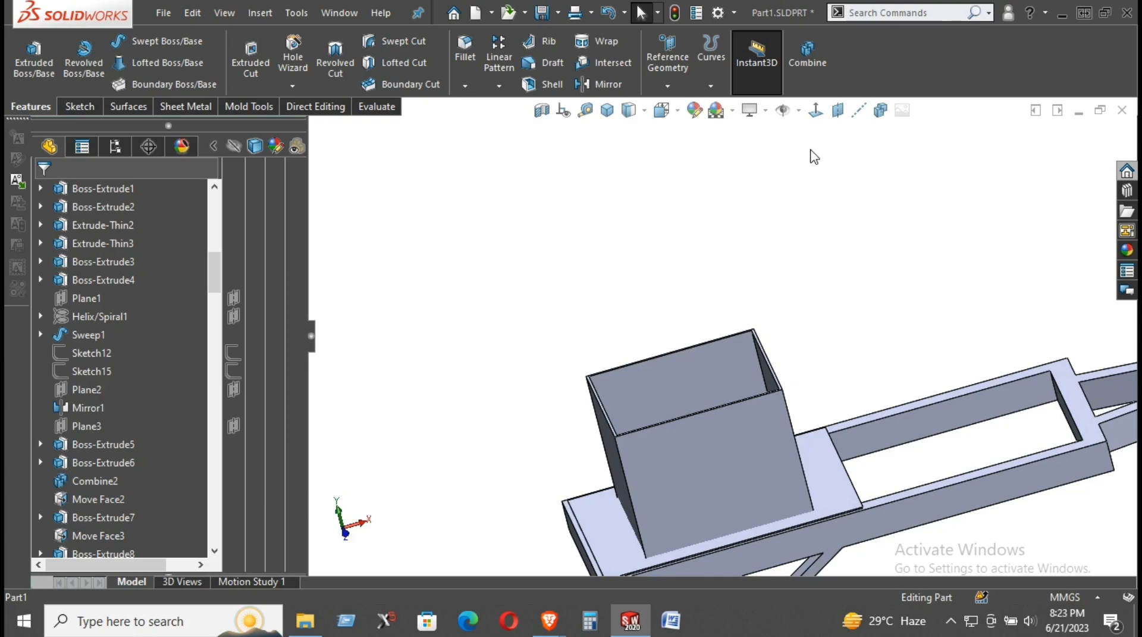
click(815, 110)
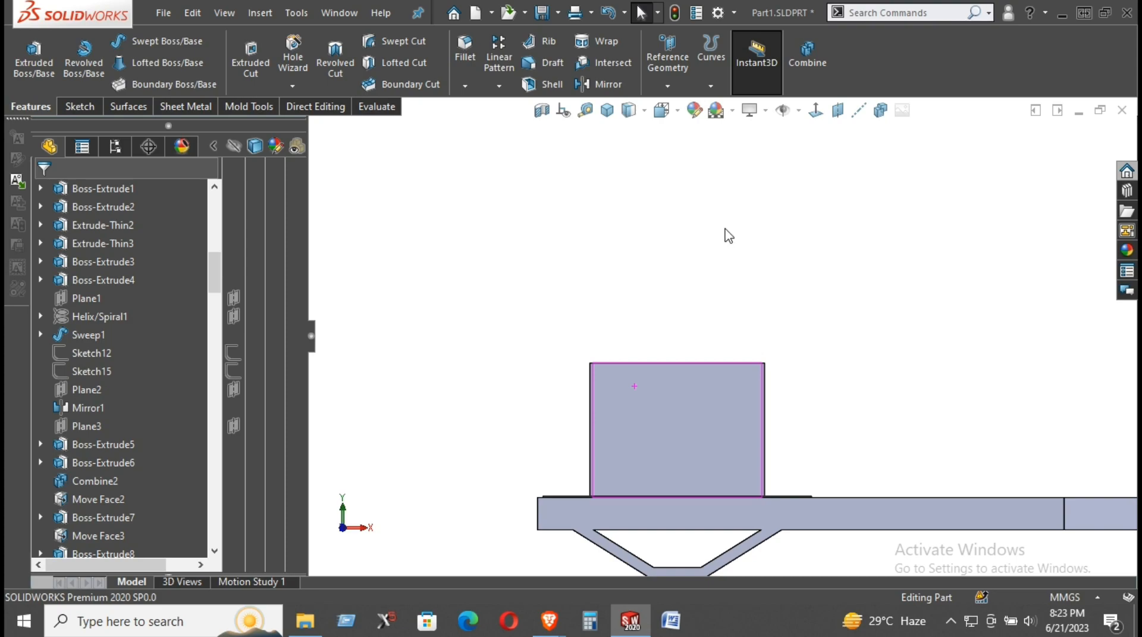
middle_drag(616, 241, 598, 412)
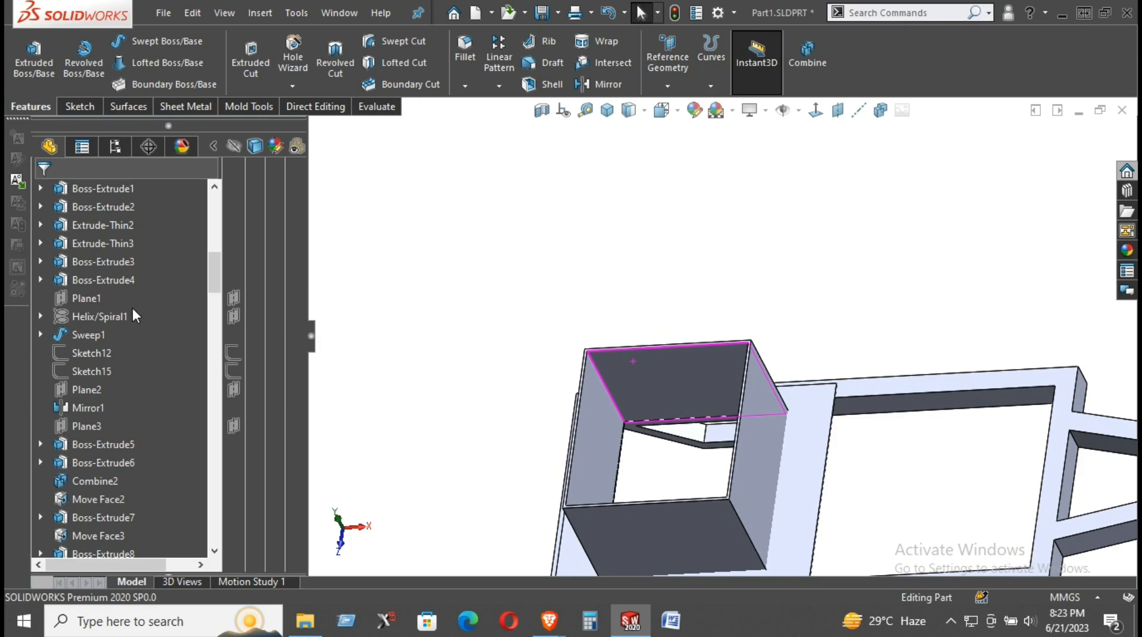
- Start a sketch on the Front Plane and view it face-on
scroll(78, 327, up, 4)
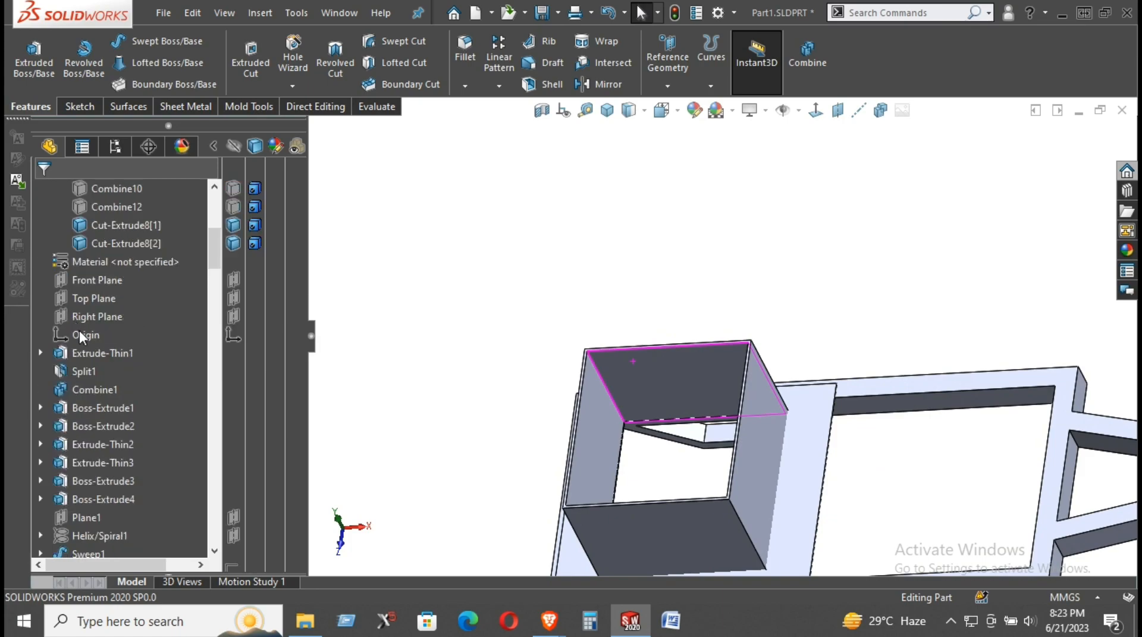
click(96, 282)
click(109, 249)
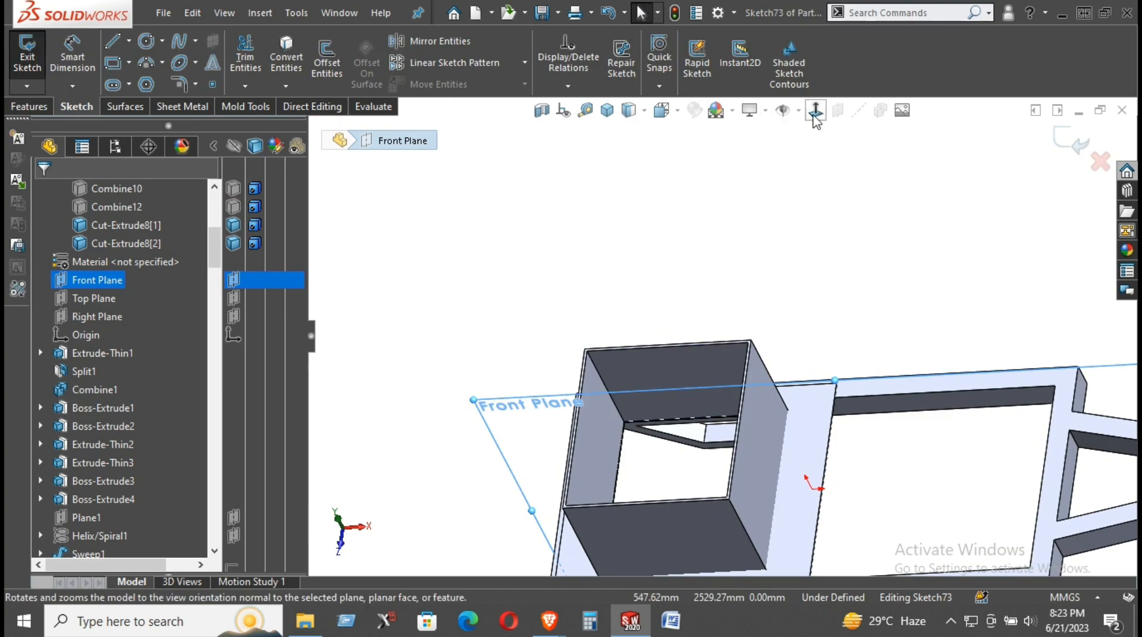
click(816, 110)
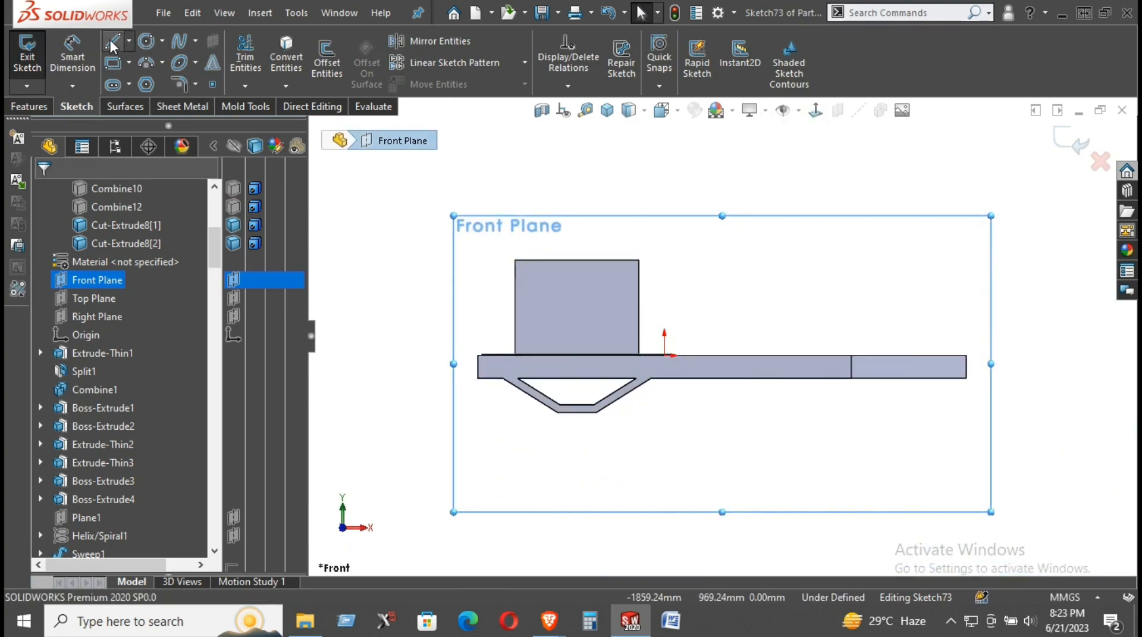
- Draw a three-line funnel profile between the box's two upper corners, with a horizontal base and a first sloping side about 314 mm long
click(112, 43)
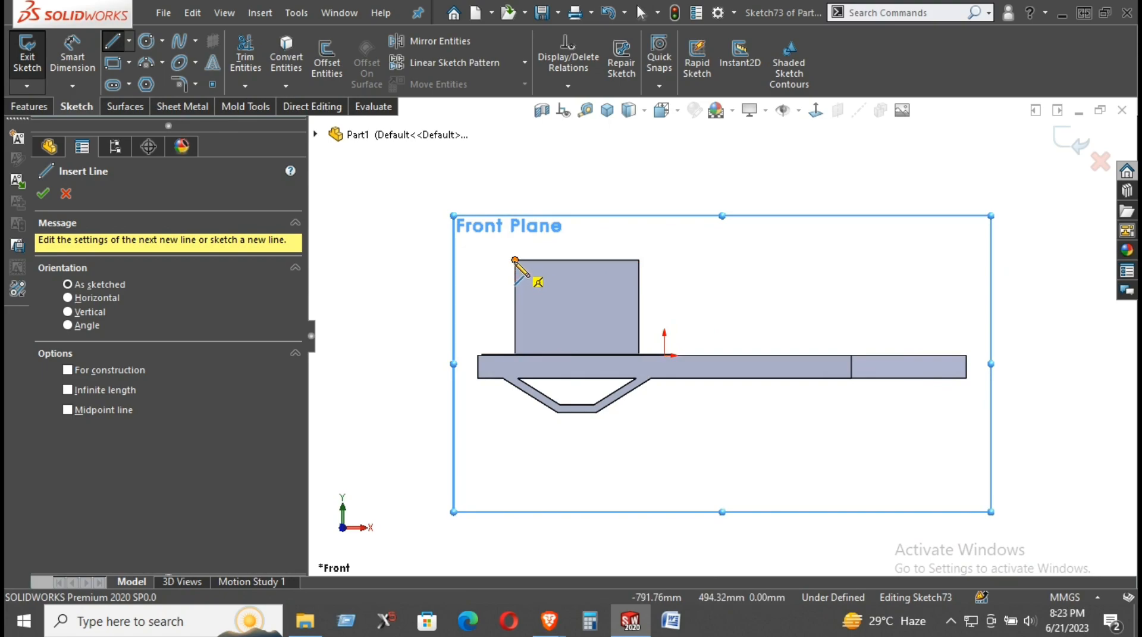
click(515, 260)
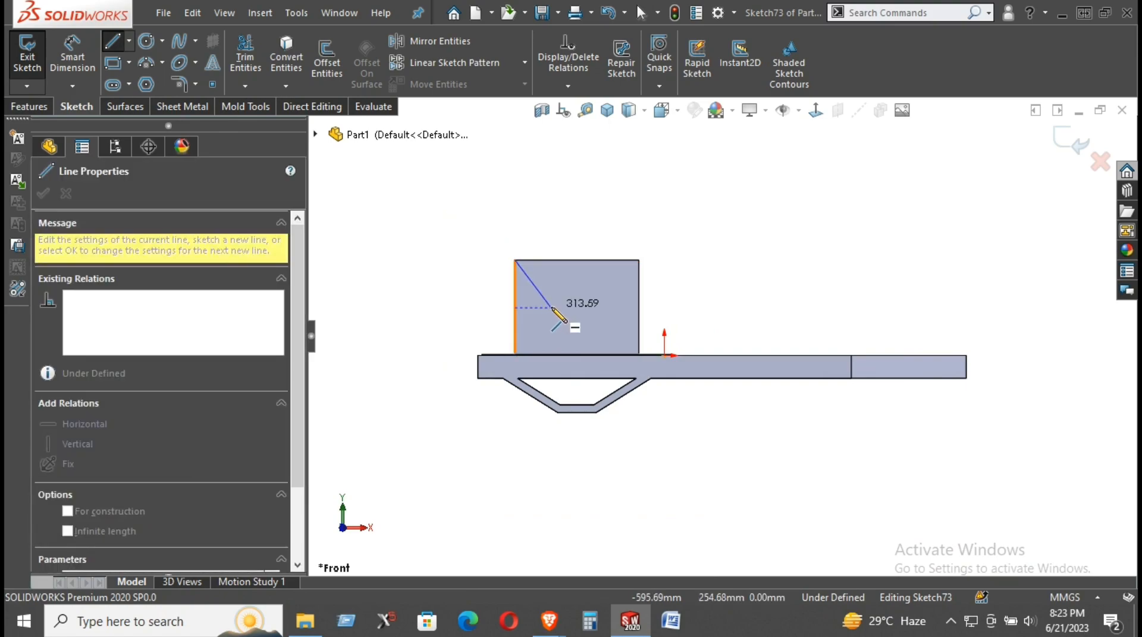
click(551, 308)
click(594, 309)
click(639, 260)
right_click(709, 255)
click(744, 270)
scroll(573, 308, down, 3)
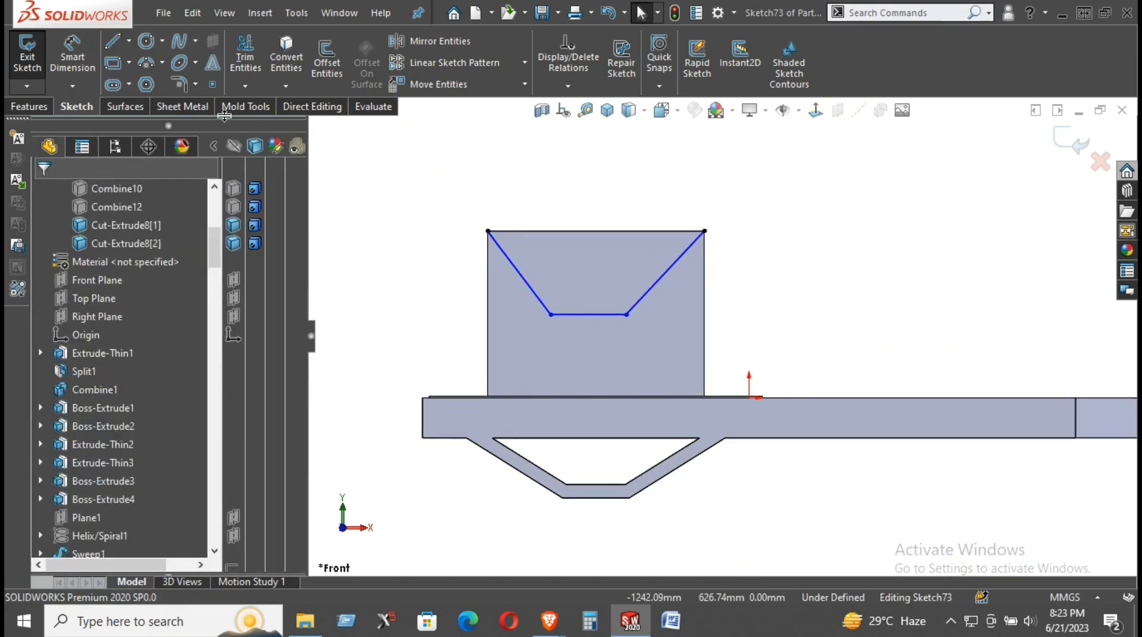
- Draw a construction line from the midpoint of the brace's inner bottom edge to the midpoint of the funnel base and make it vertical
click(128, 43)
click(127, 83)
click(595, 484)
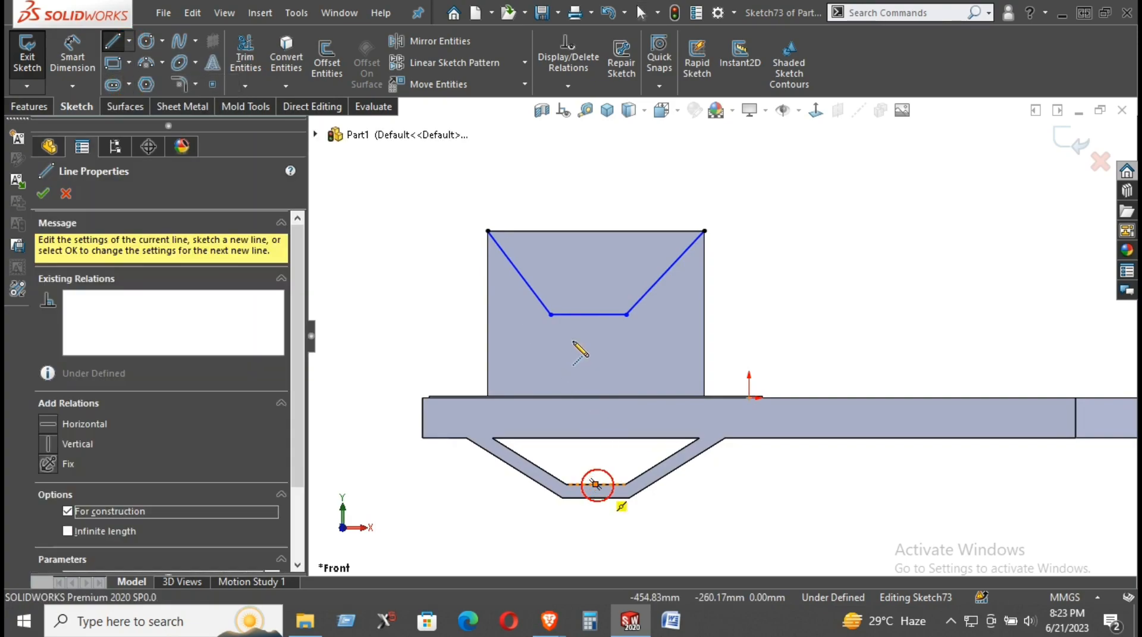
click(588, 314)
right_click(583, 210)
click(626, 211)
right_click(623, 201)
click(654, 215)
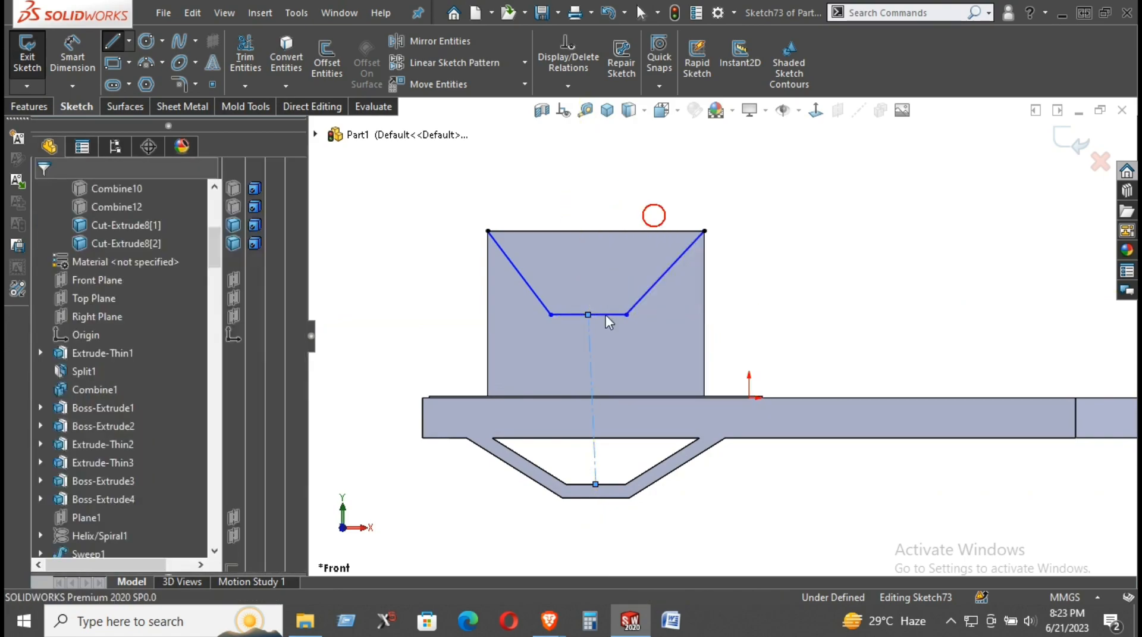
click(592, 354)
click(664, 282)
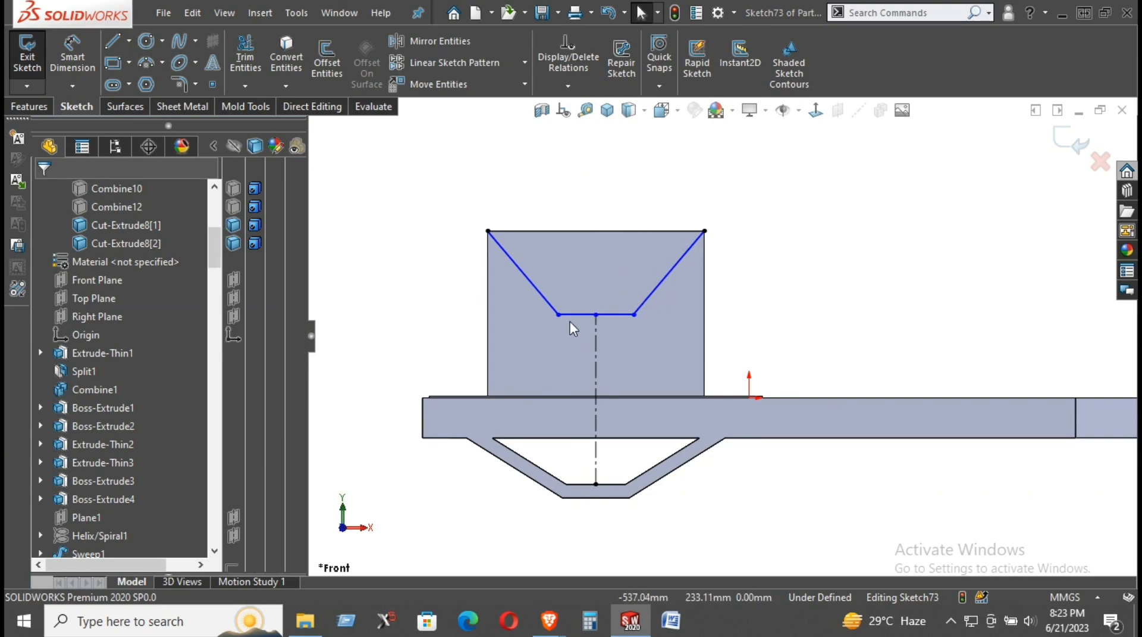
- Raise the funnel's horizontal base inside the box and dimension its length as 100 mm
drag(558, 314, 565, 290)
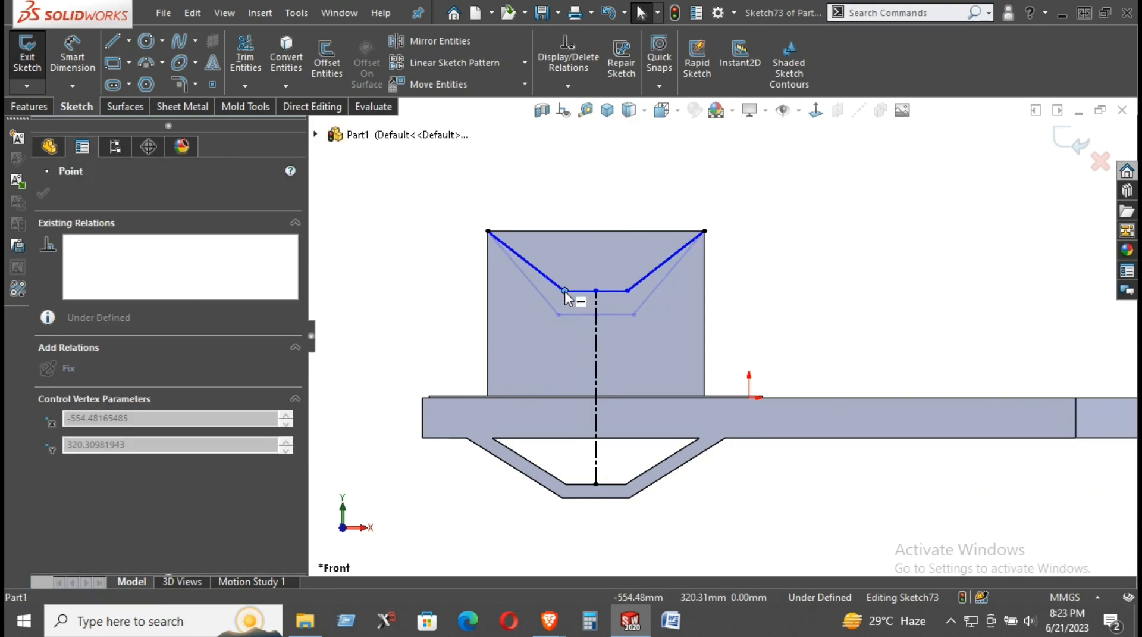
click(755, 309)
key(d)
click(607, 291)
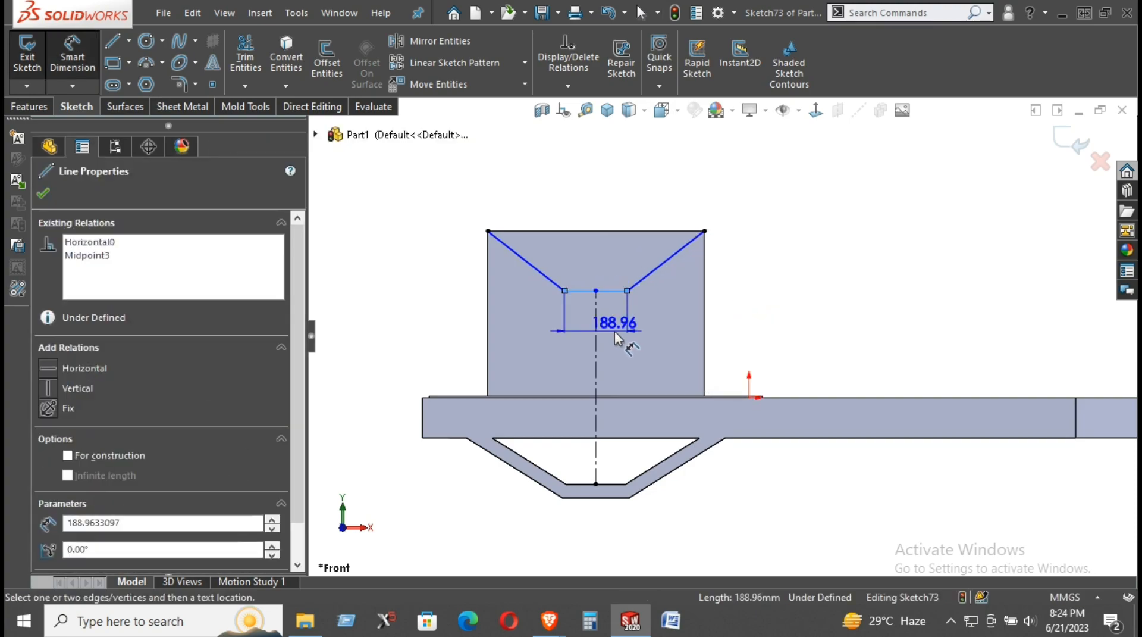
click(745, 337)
text(100)
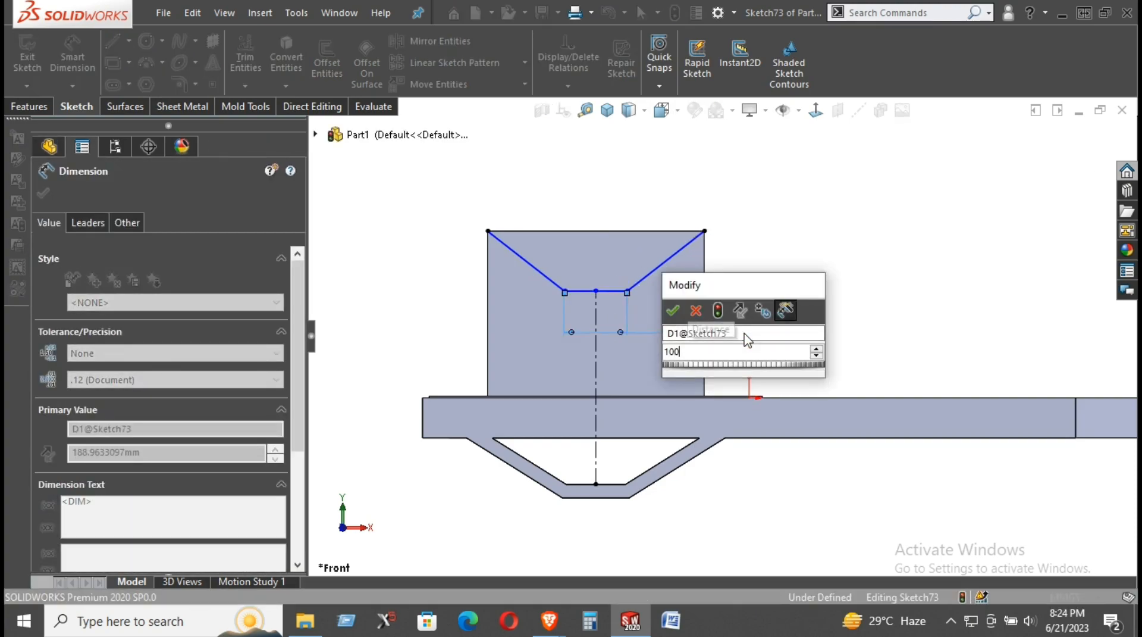
key(Return)
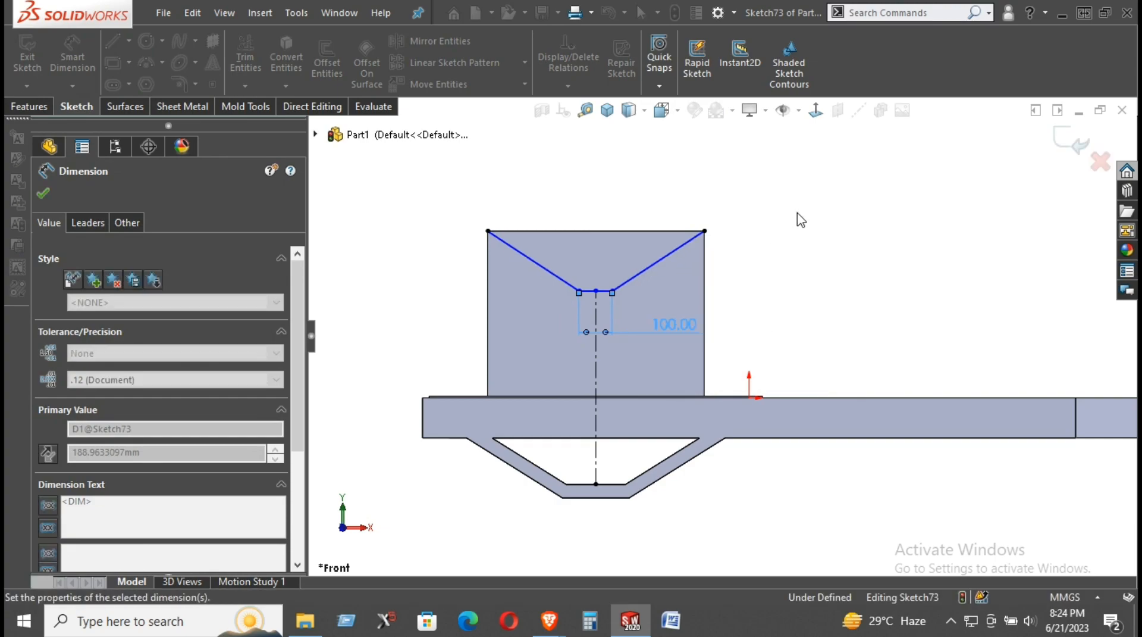
click(802, 222)
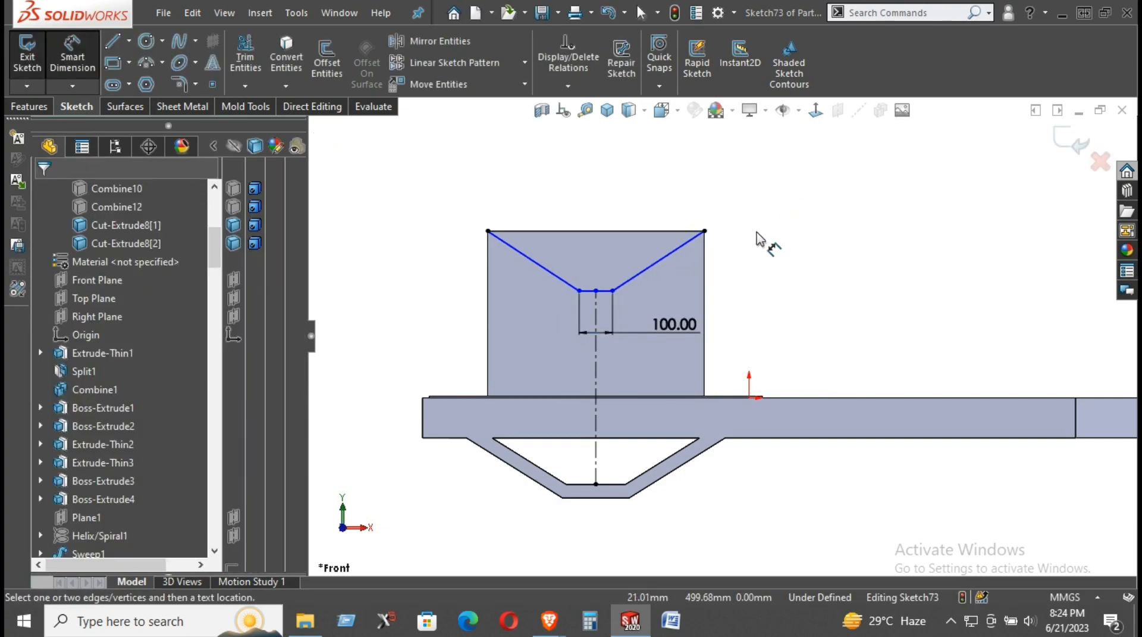
- Dimension the funnel's right-hand sloping side and set its length to 300 mm
click(659, 263)
click(667, 285)
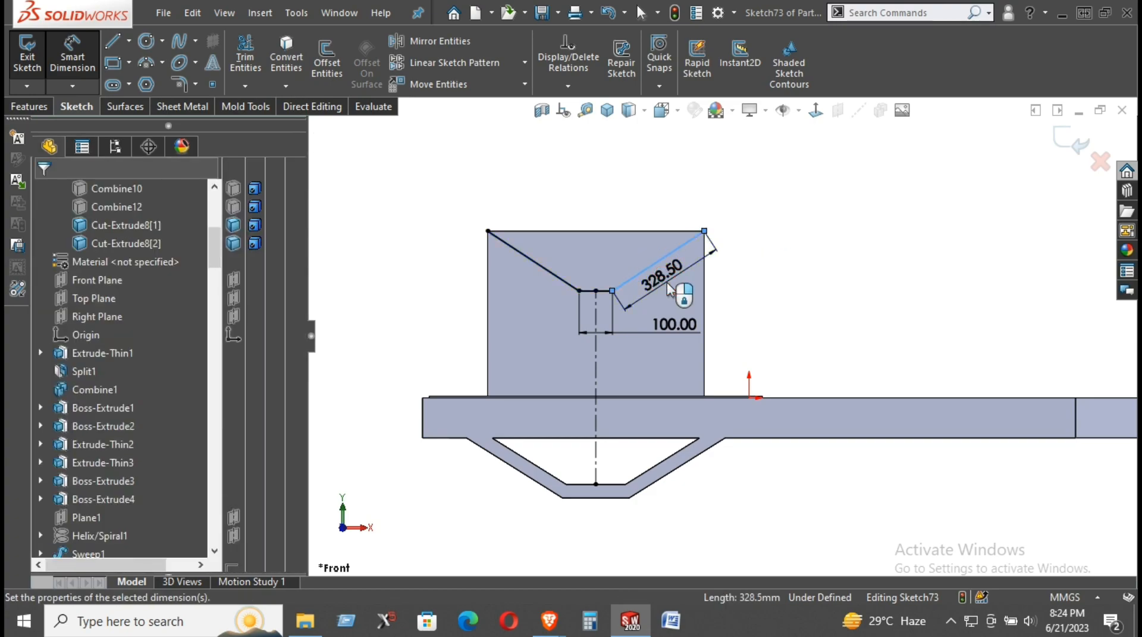
key(Return)
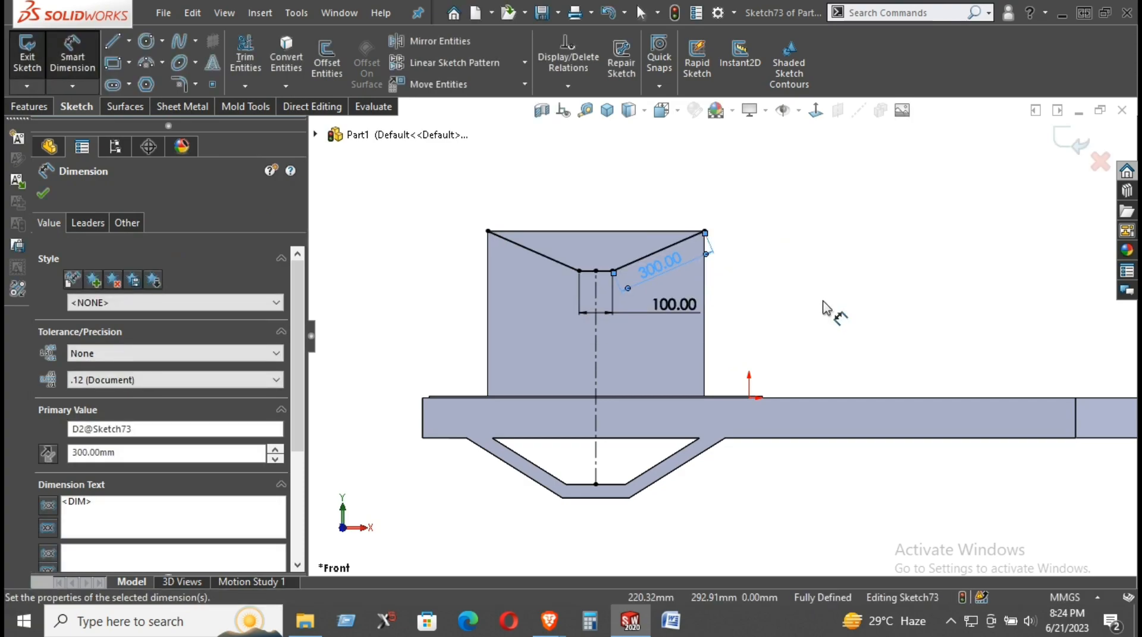
click(677, 307)
click(807, 294)
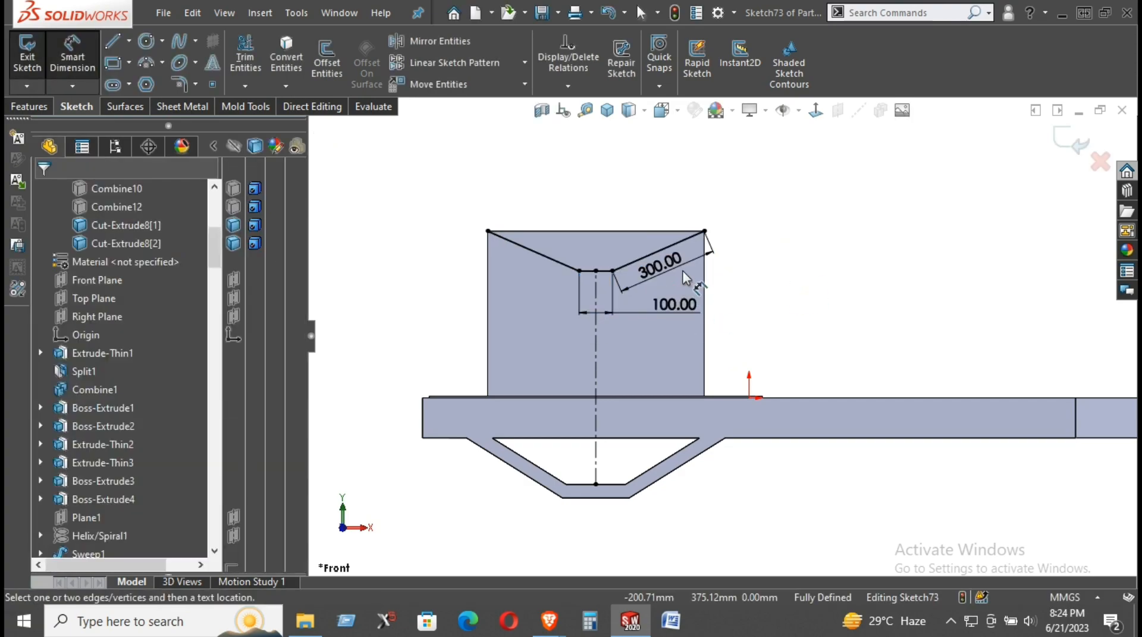
- Set the length of the funnel's right-hand sloping side to 400 mm
double_click(658, 262)
text(400)
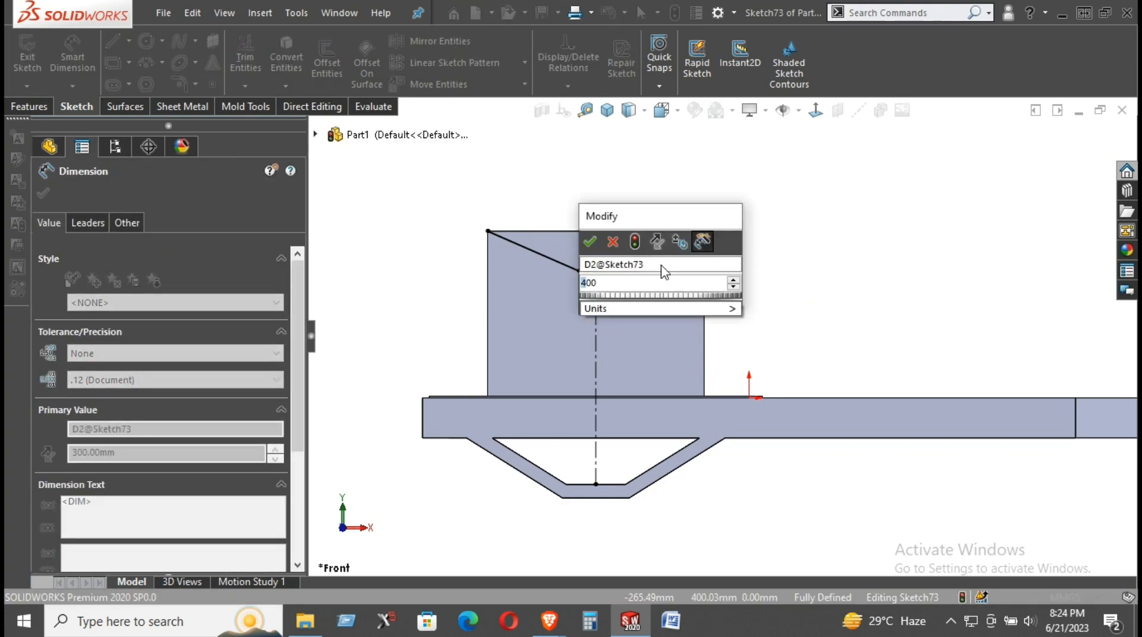
key(Return)
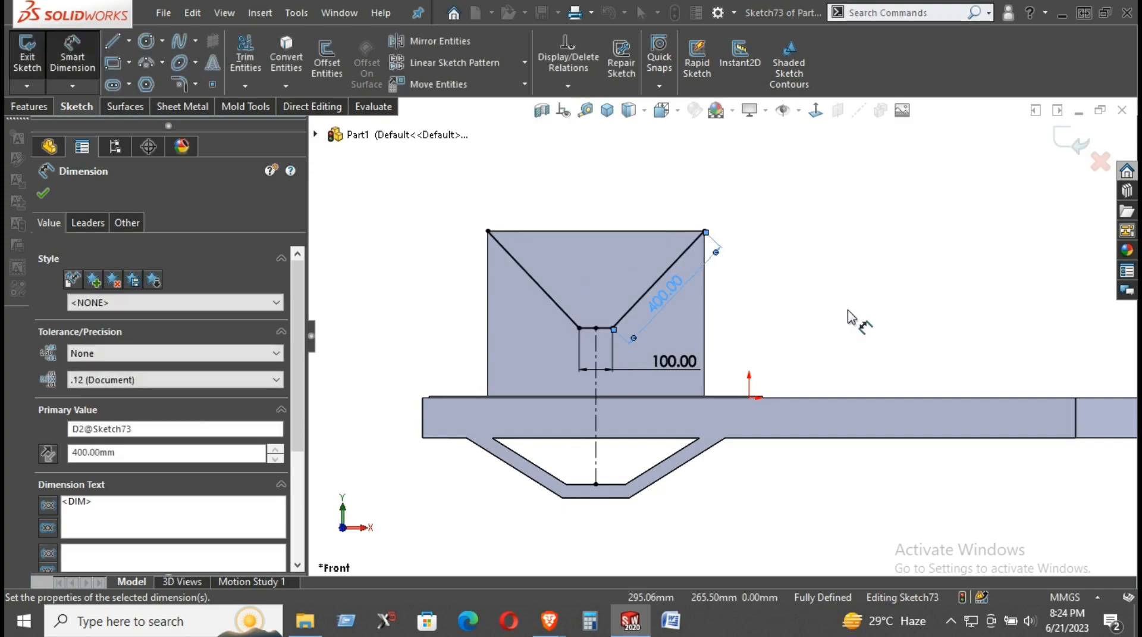
- Set the length of the funnel's right-hand sloping side to 350 mm
double_click(668, 294)
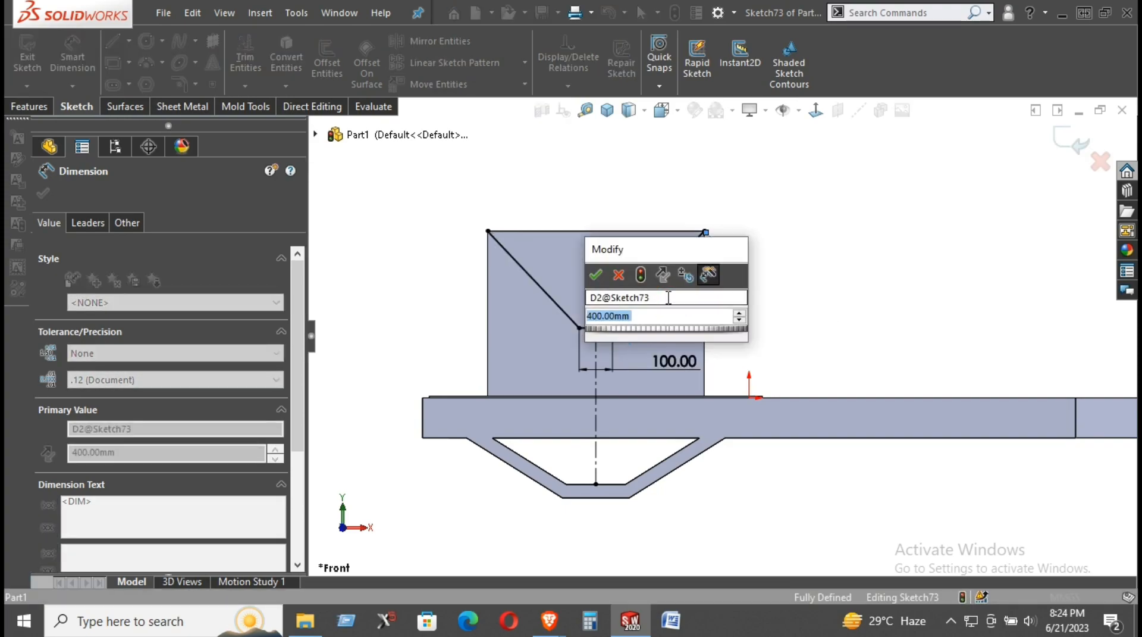
text(350)
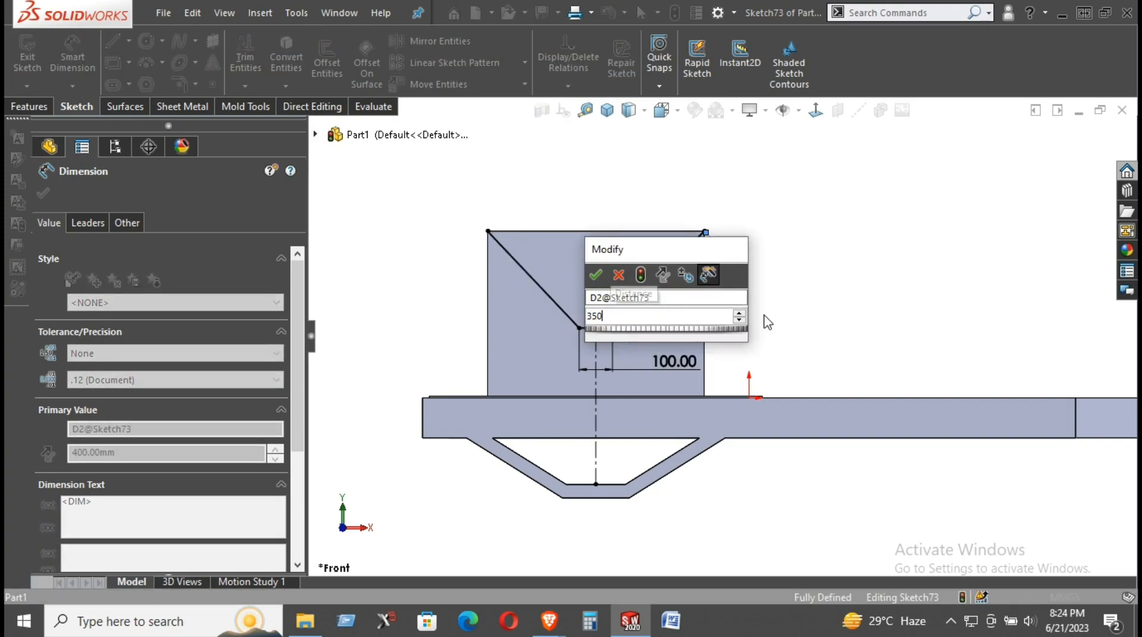
key(Escape)
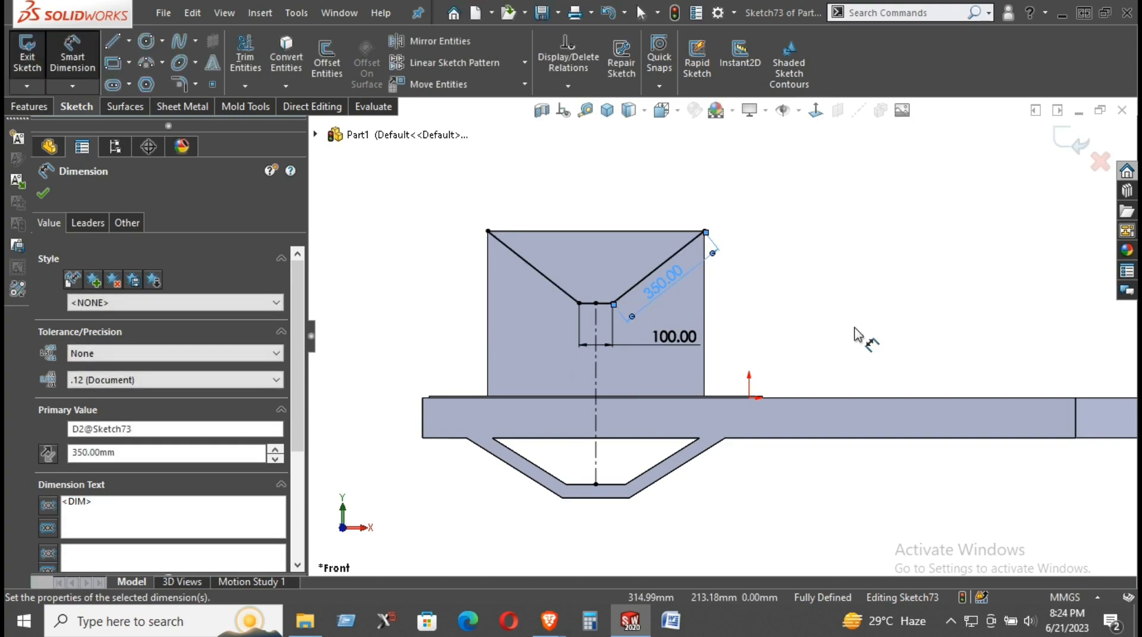
click(856, 333)
- Try a blind 700 mm Boss-Extrude of the funnel profile closed with the model edges, including a one-direction 10 mm thin feature
middle_drag(742, 316, 809, 402)
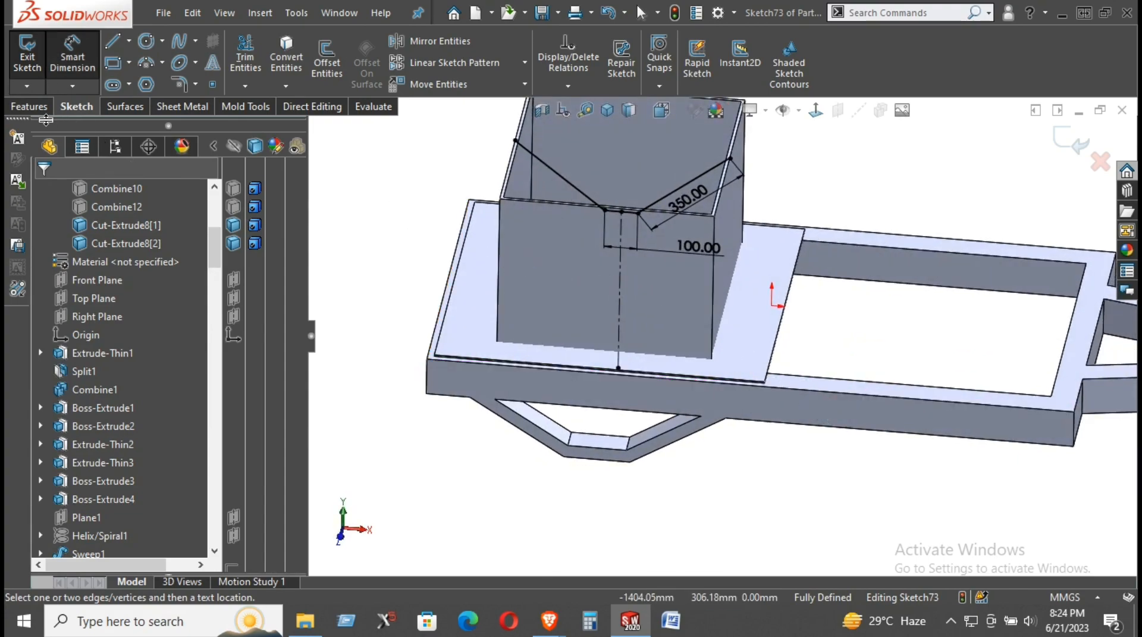
click(31, 106)
click(35, 59)
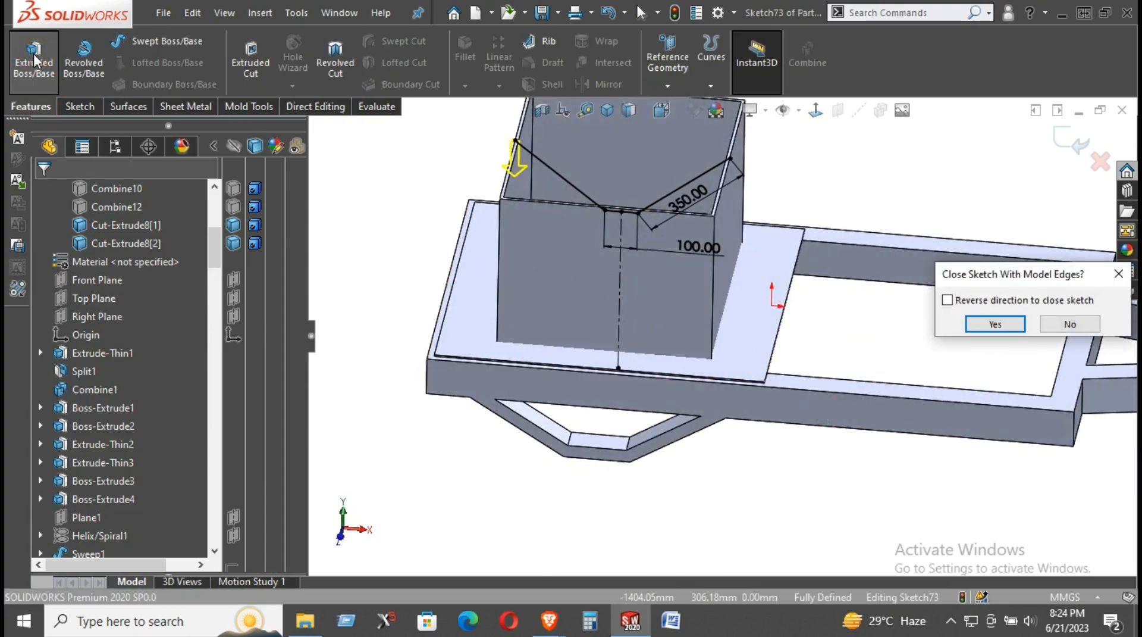
click(1003, 325)
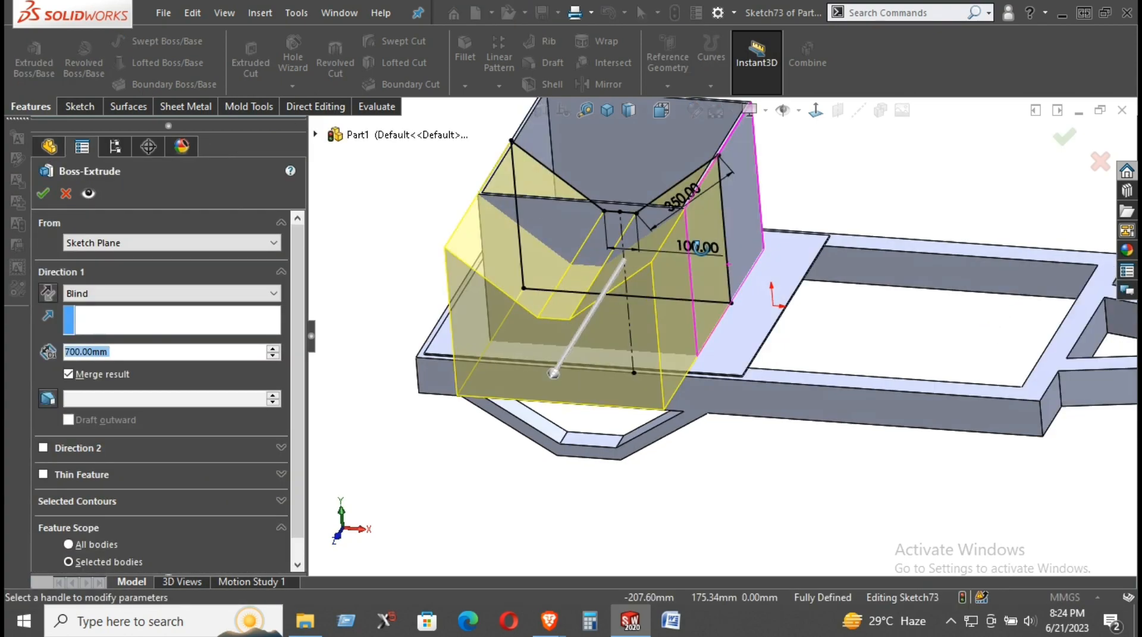
click(137, 285)
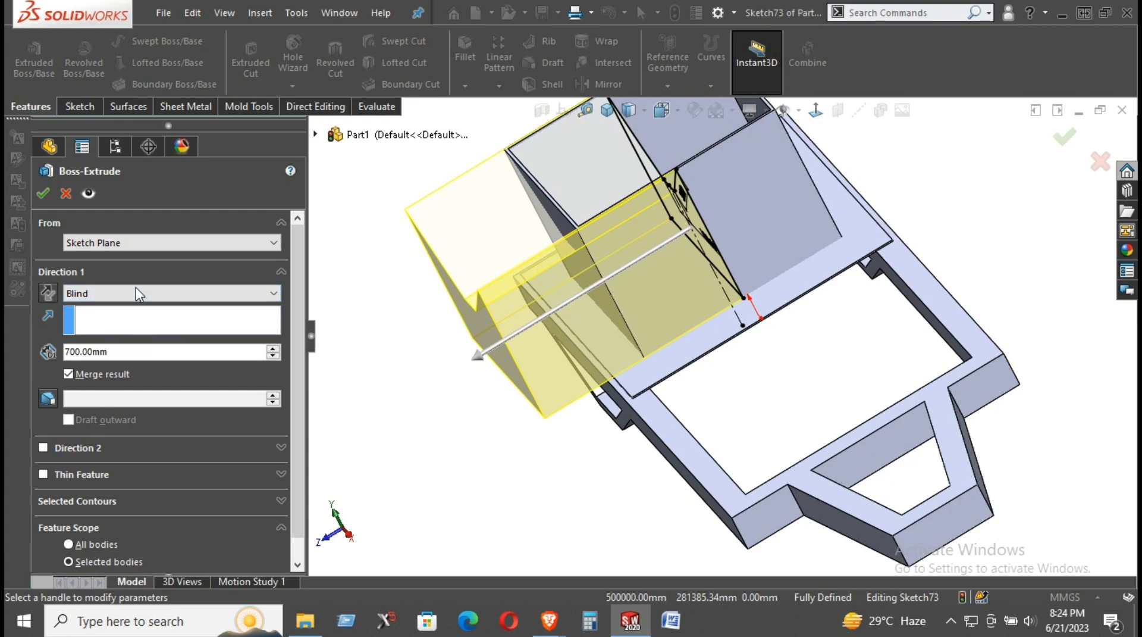
middle_drag(581, 213, 633, 170)
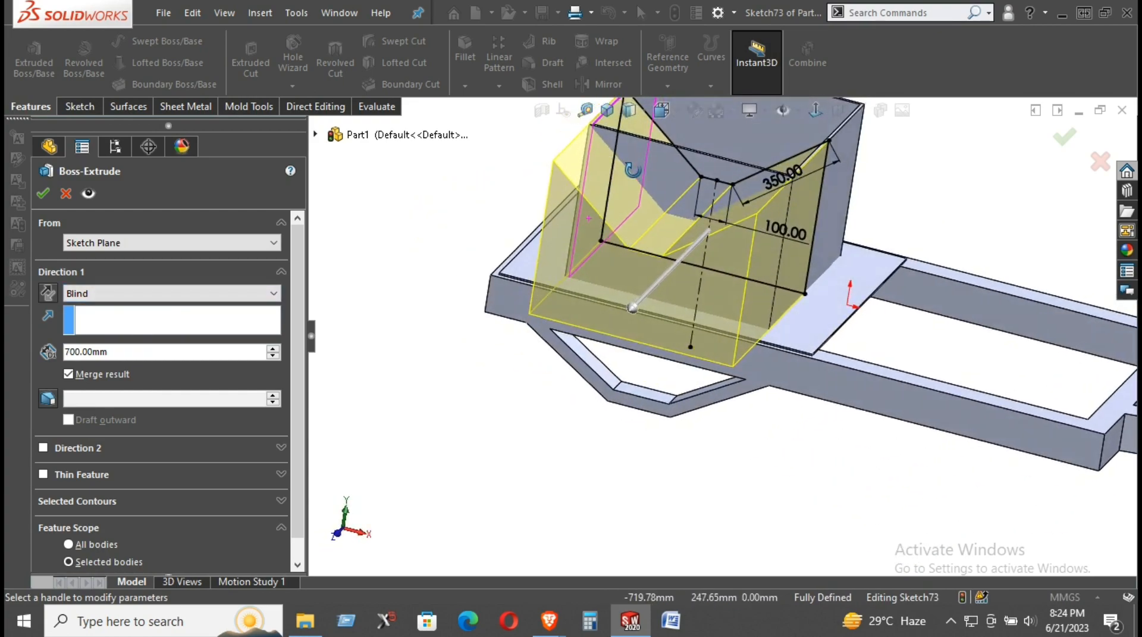
click(43, 474)
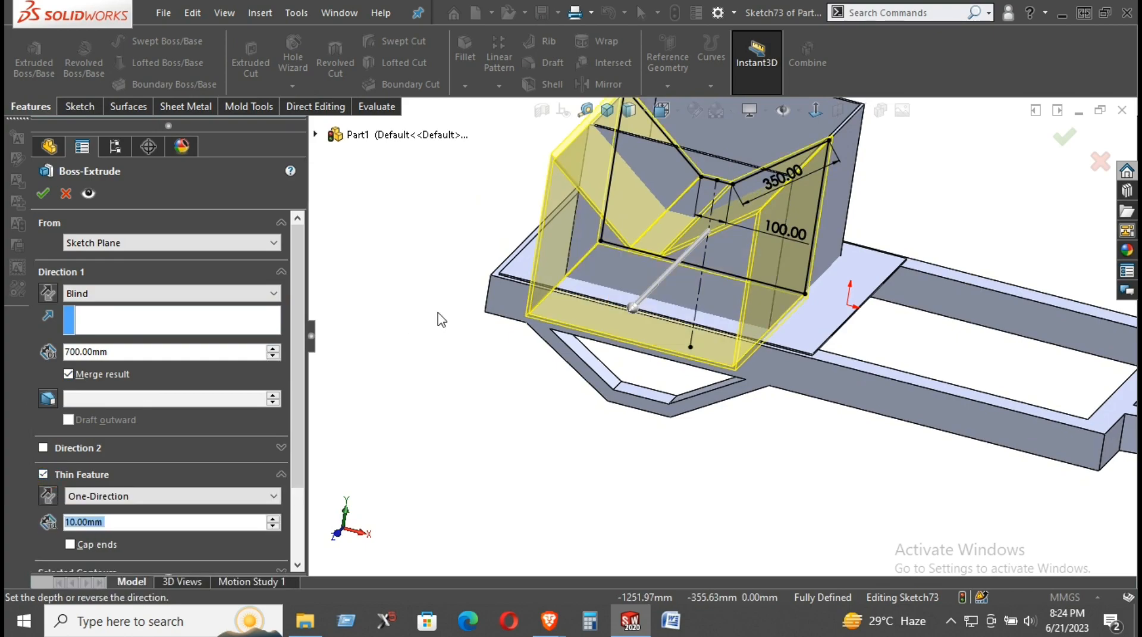
mouse_move(432, 313)
middle_down()
mouse_move(512, 247)
mouse_move(488, 262)
middle_up()
click(65, 194)
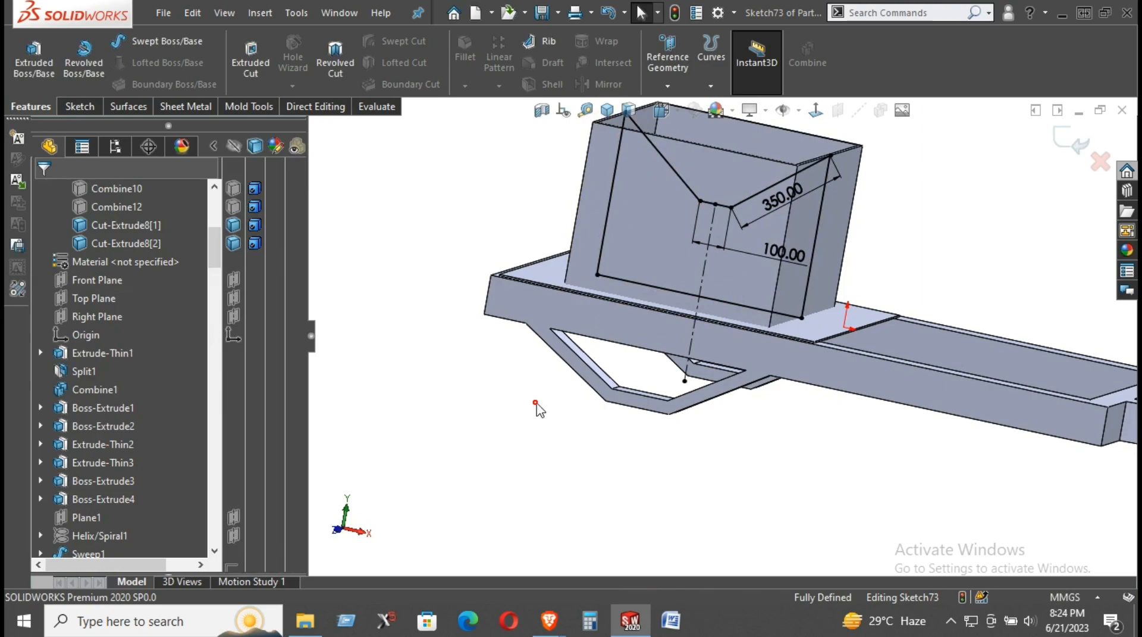
- Power-trim the closing lines along the box's sides and base in the face-on sketch, and check the thin extrusion preview
click(816, 109)
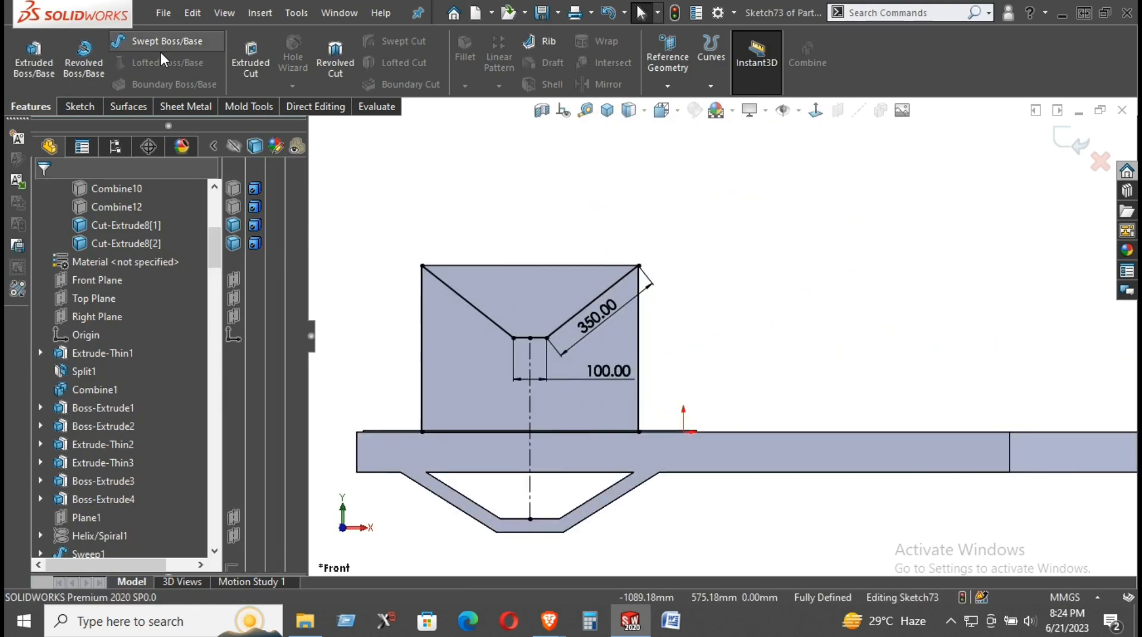
click(77, 106)
click(245, 52)
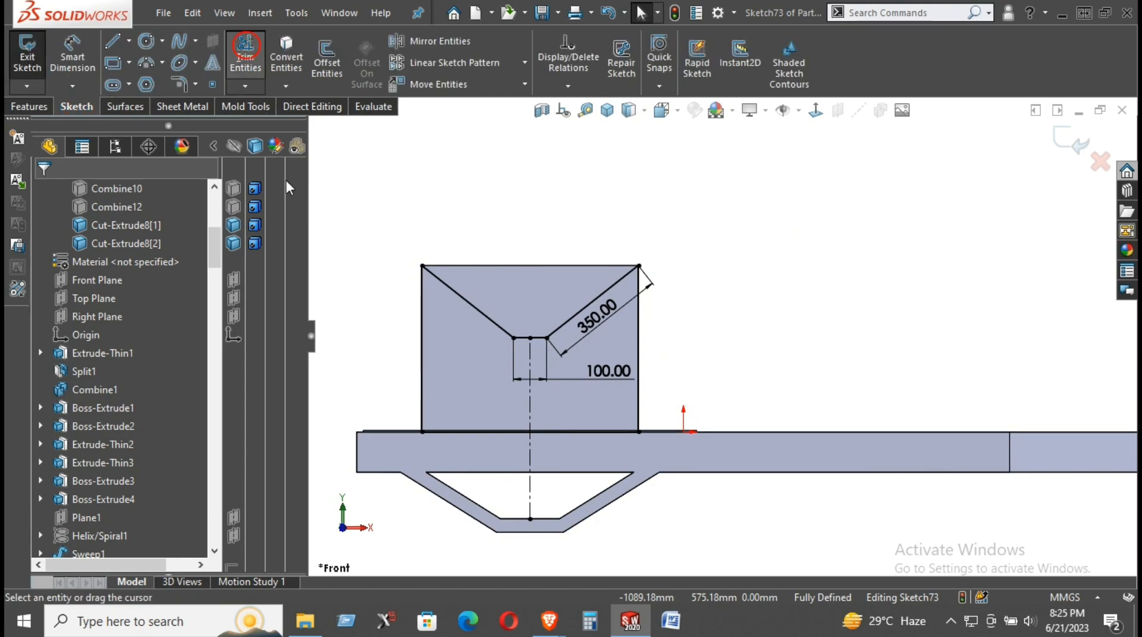
mouse_move(367, 289)
mouse_down()
mouse_move(498, 408)
mouse_move(671, 376)
mouse_up()
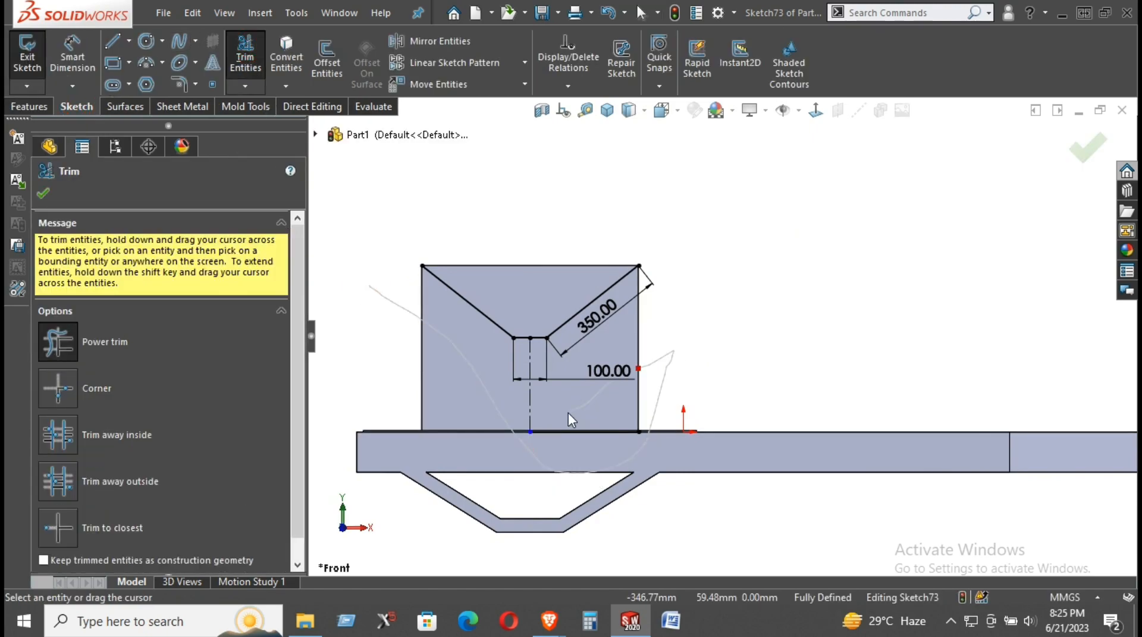
click(42, 193)
click(29, 106)
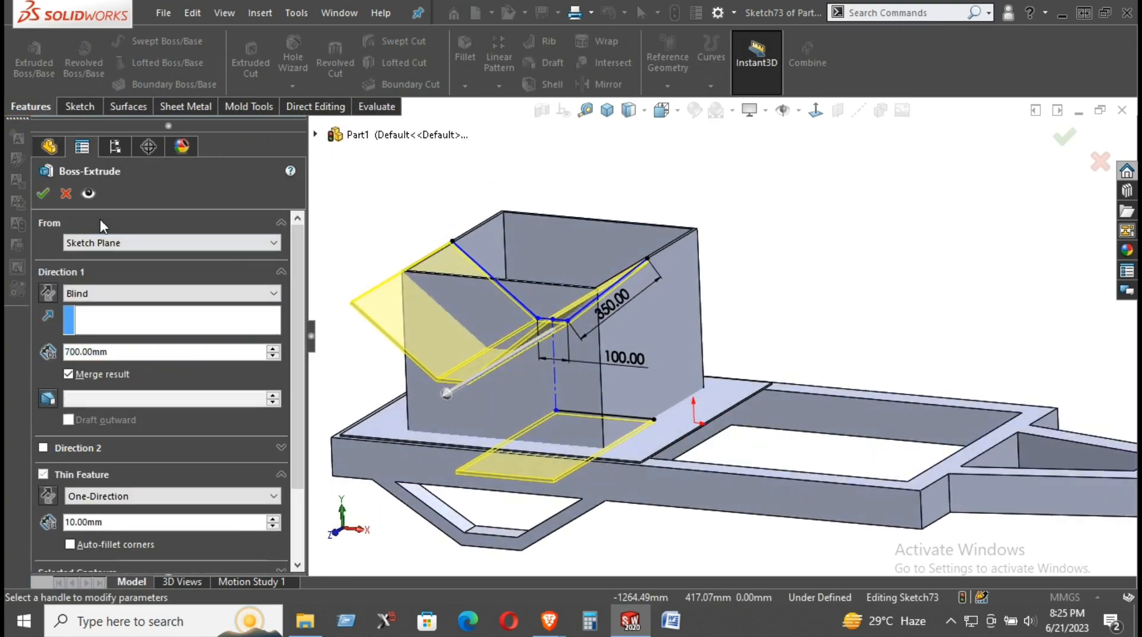
click(62, 194)
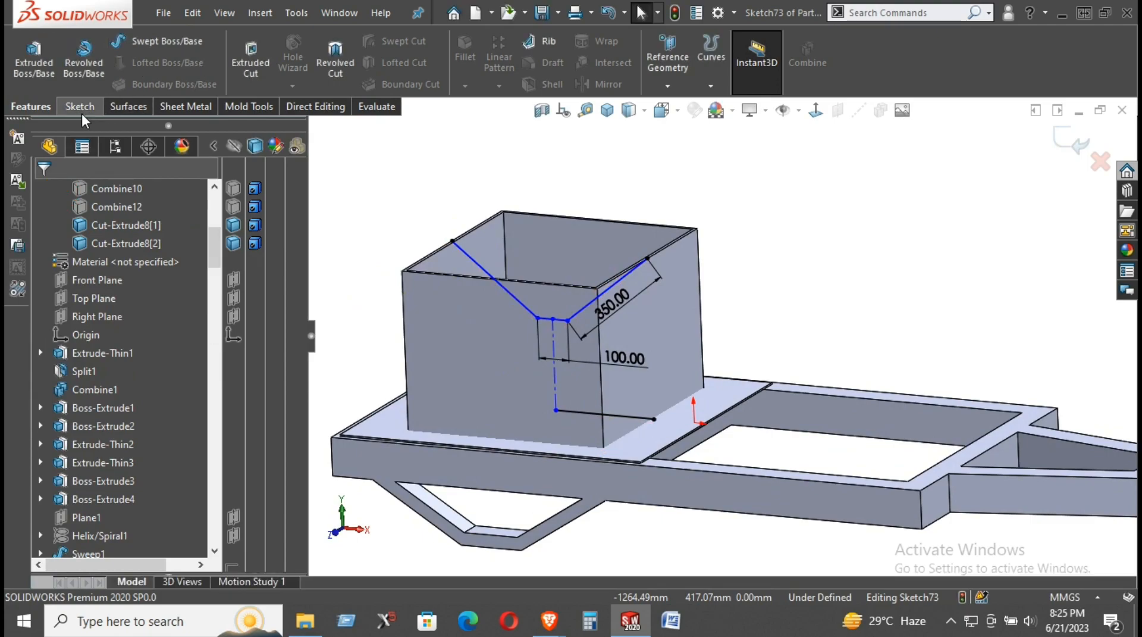
- Trim away the leftover half of the closing line at the box's base
click(81, 113)
click(261, 55)
drag(637, 429, 601, 392)
click(42, 193)
- Try to extrude the funnel profile as a solid 700 mm deep, closing the sketch with the model edges
click(27, 108)
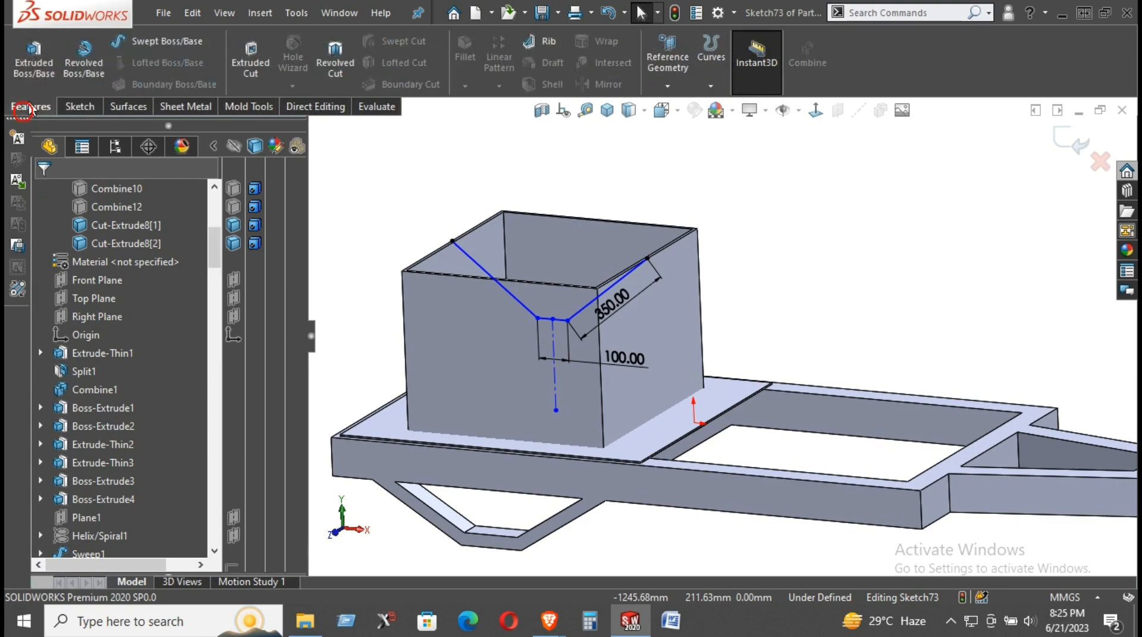
click(39, 65)
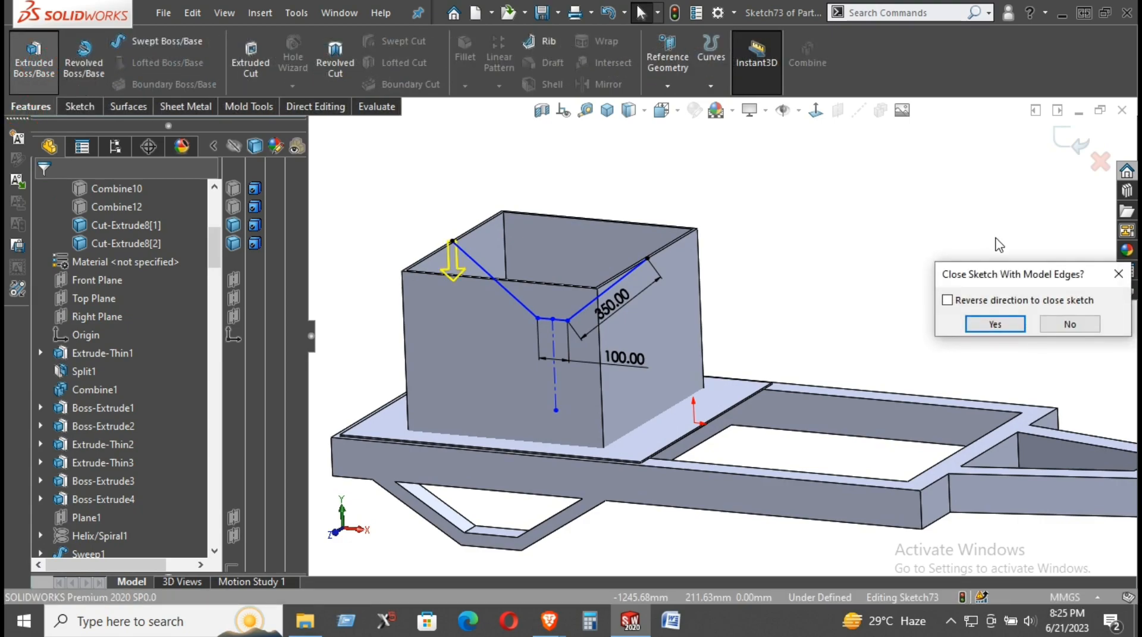
click(1002, 330)
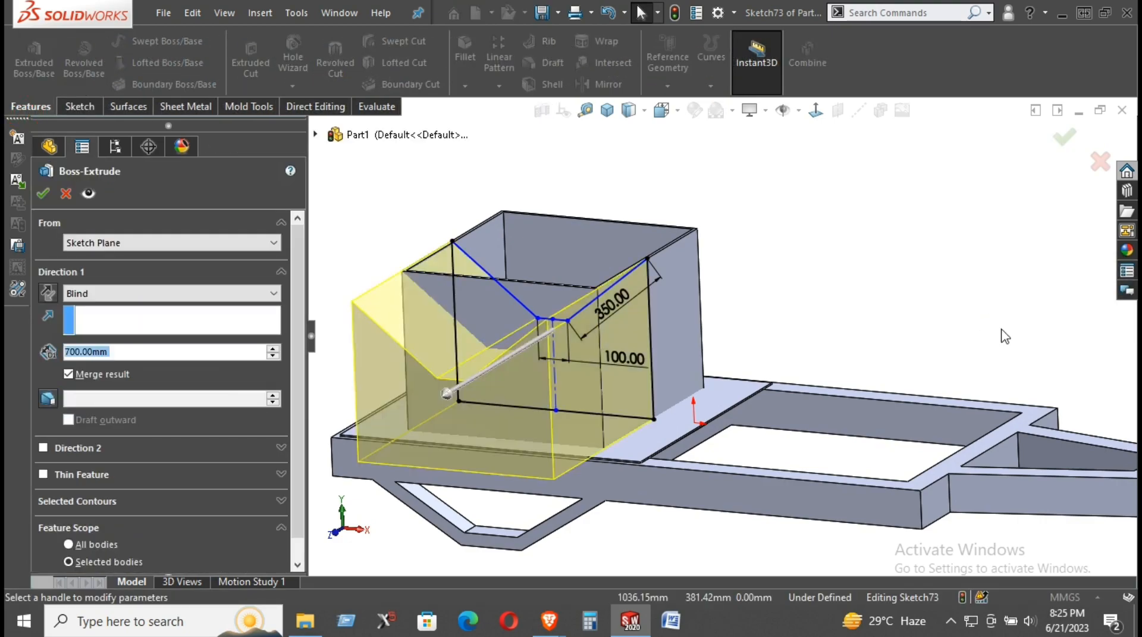
middle_drag(648, 248, 693, 221)
click(65, 194)
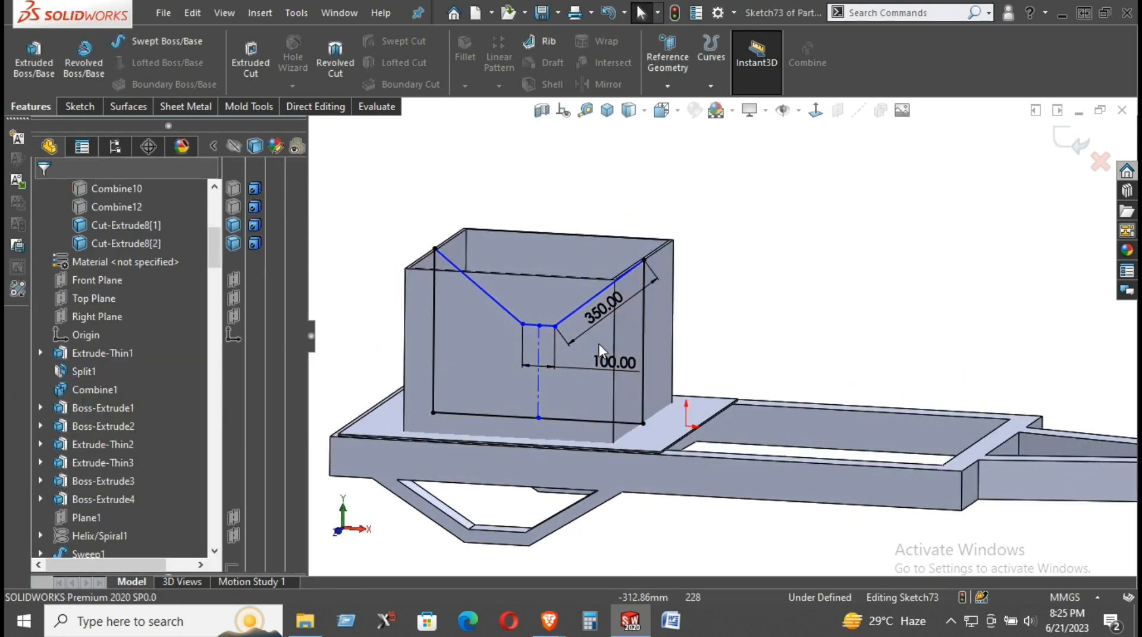
- Trim the closing side and base lines out of the sketch again, leaving only the funnel profile and centerline
click(80, 107)
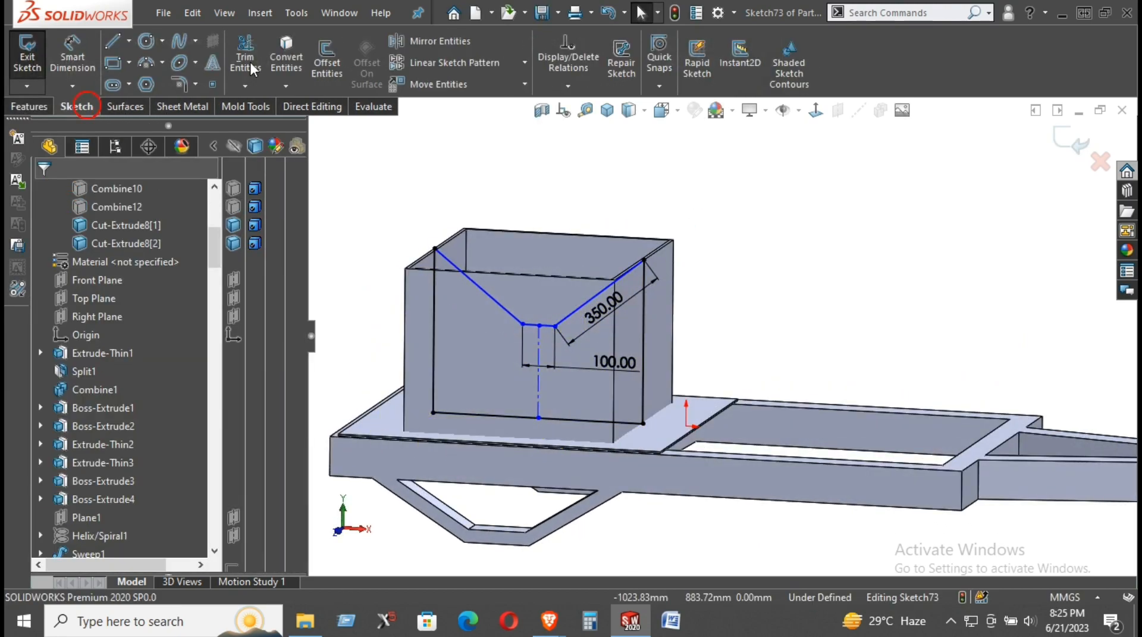
click(248, 64)
mouse_move(404, 304)
mouse_down()
mouse_move(535, 453)
mouse_move(703, 391)
mouse_up()
click(44, 193)
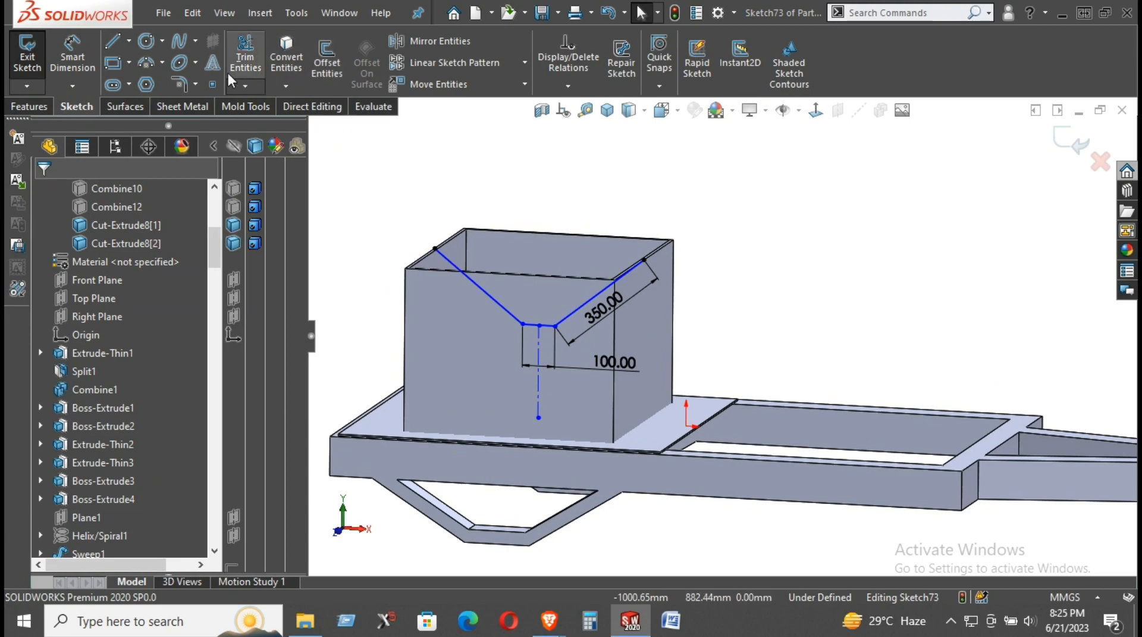
- Set up a Mid Plane extrusion of the open funnel profile as a 10 mm thin feature, without closing it with model edges
click(30, 105)
click(34, 59)
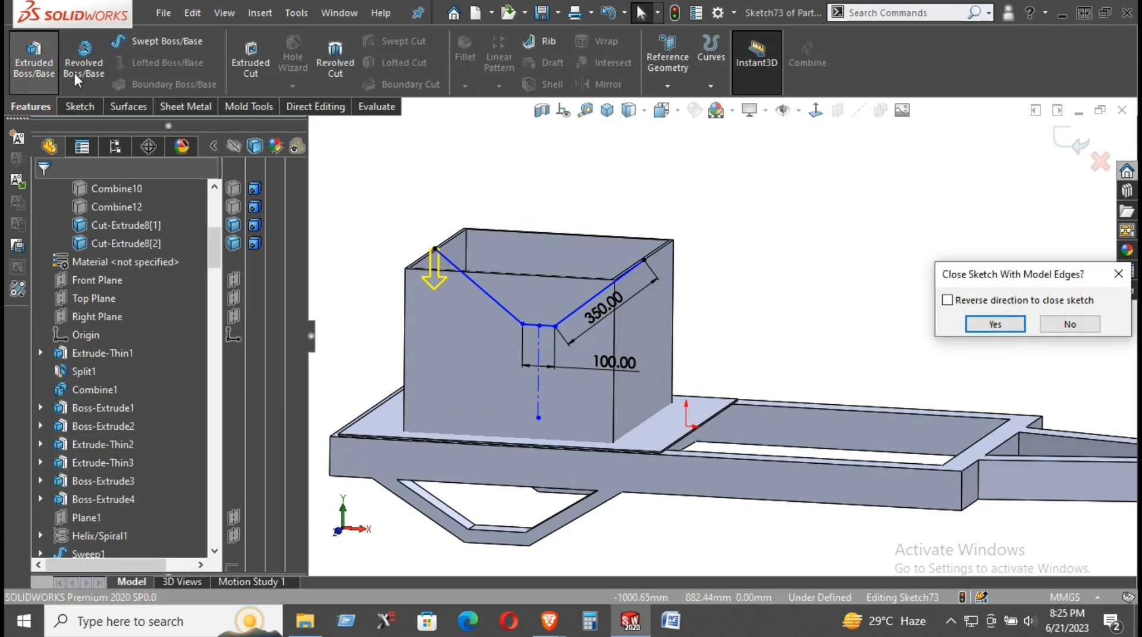
click(1075, 323)
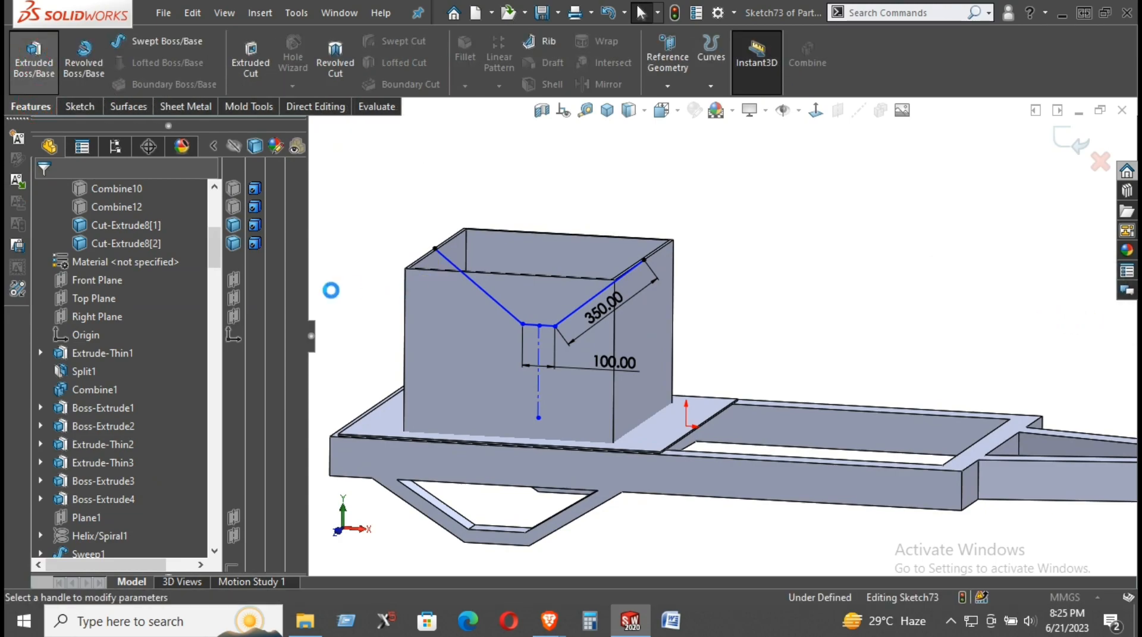
middle_drag(476, 294, 451, 379)
click(106, 294)
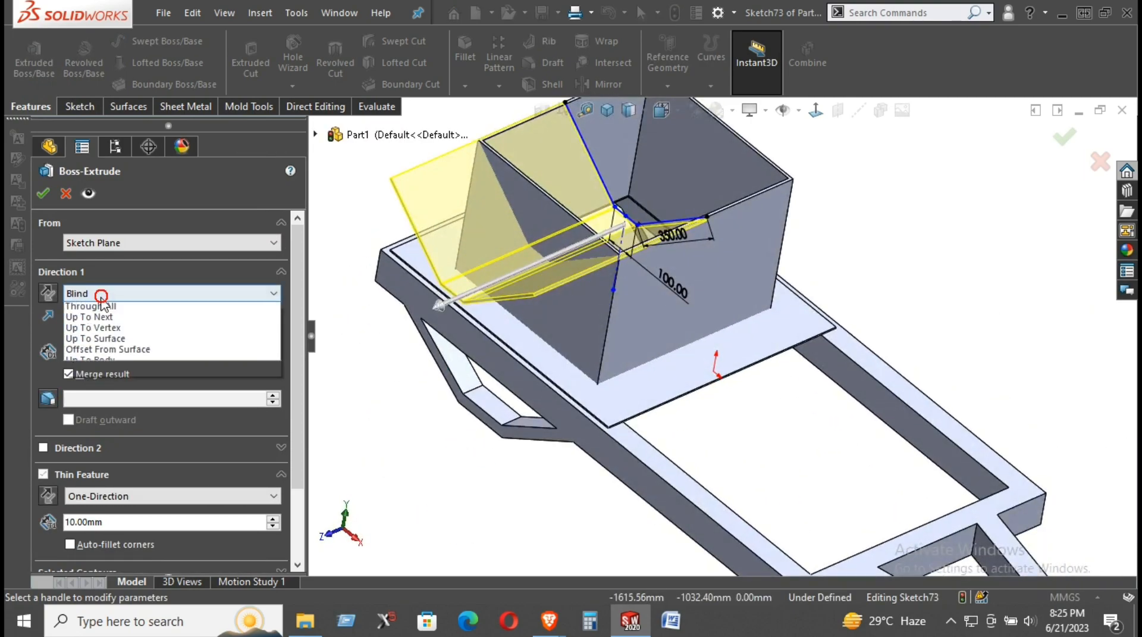
click(110, 386)
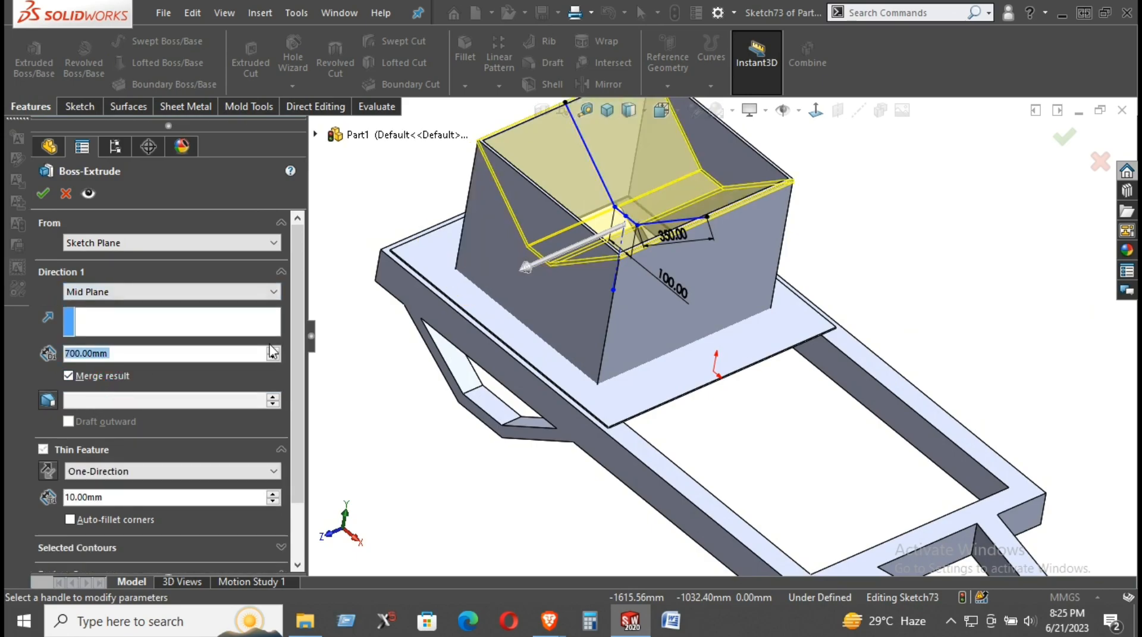
- Set the thin funnel extrusion's depth to 740 mm, turn off Merge result and create it as a separate body
scroll(546, 326, down, 5)
middle_drag(704, 219, 690, 241)
click(272, 350)
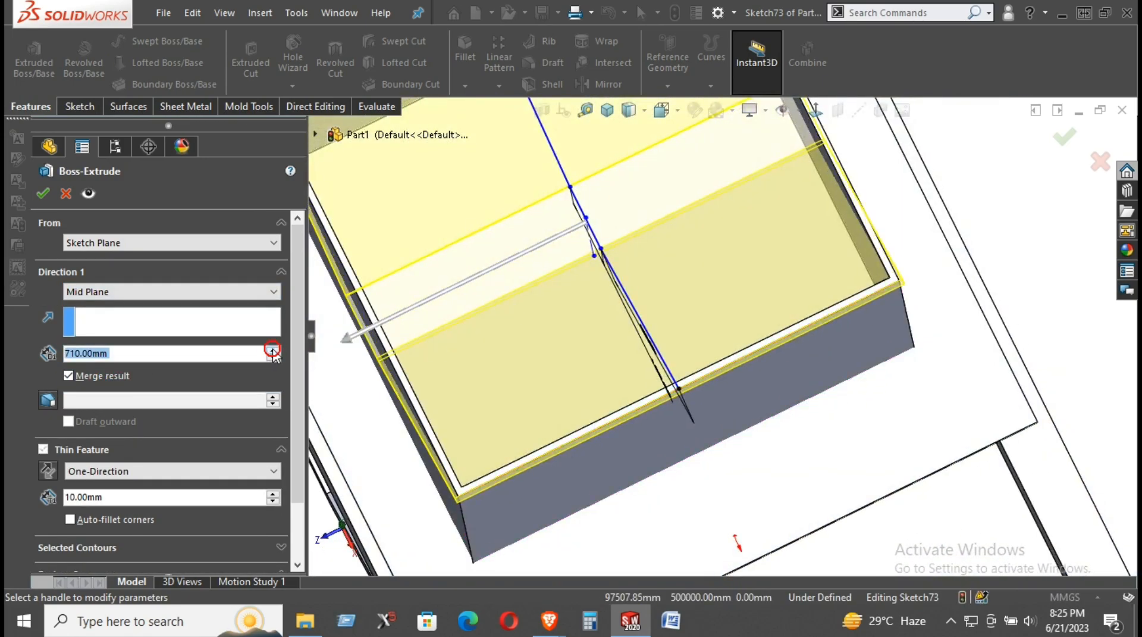
click(273, 350)
click(273, 350)
click(273, 349)
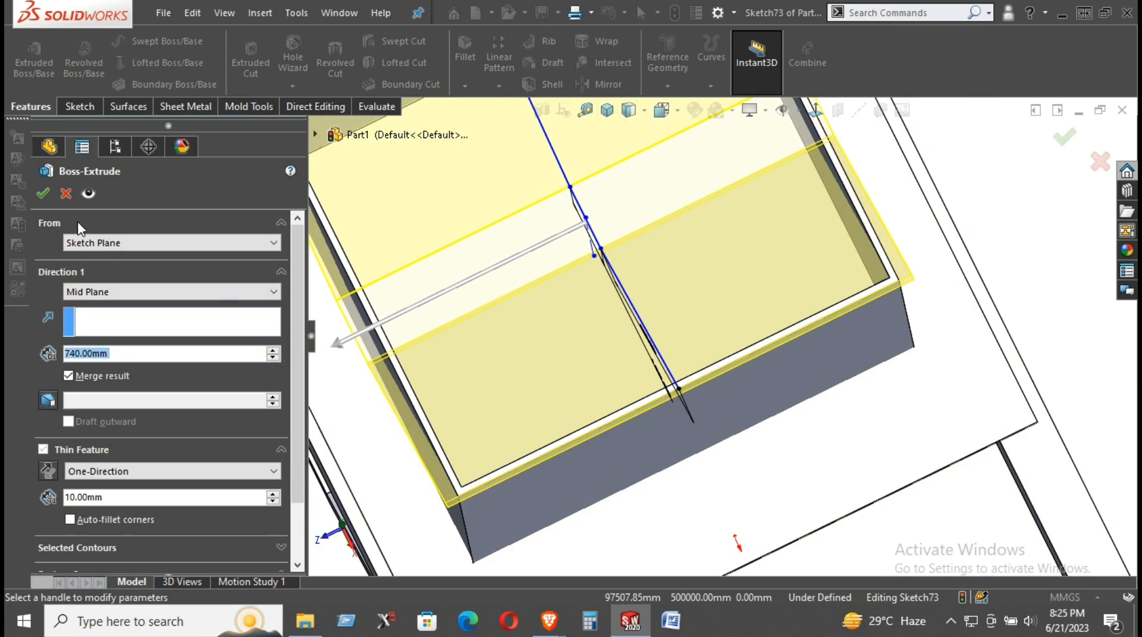
click(84, 376)
click(43, 194)
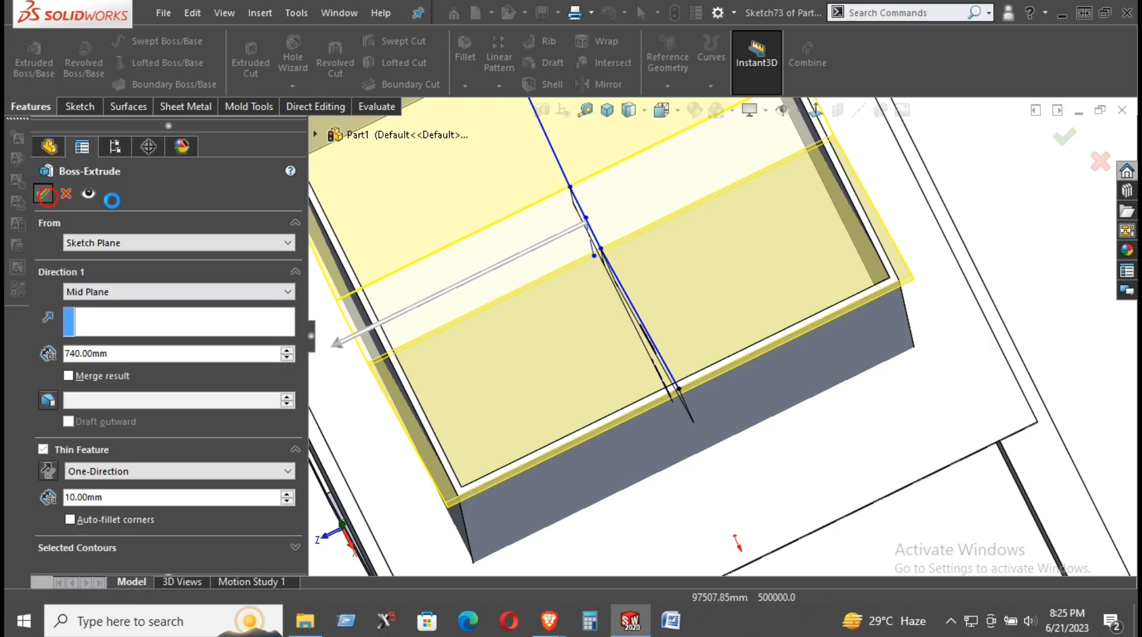
- Examine how the funnel's end and upper edges meet the outside of the box's walls
scroll(688, 206, up, 4)
middle_drag(708, 238, 414, 216)
click(375, 202)
scroll(600, 294, down, 2)
mouse_move(604, 251)
middle_down()
mouse_move(650, 187)
mouse_move(619, 287)
mouse_move(685, 238)
mouse_move(773, 199)
mouse_move(800, 351)
mouse_move(849, 309)
mouse_move(752, 323)
mouse_move(732, 298)
mouse_move(743, 411)
middle_up()
scroll(743, 411, down, 2)
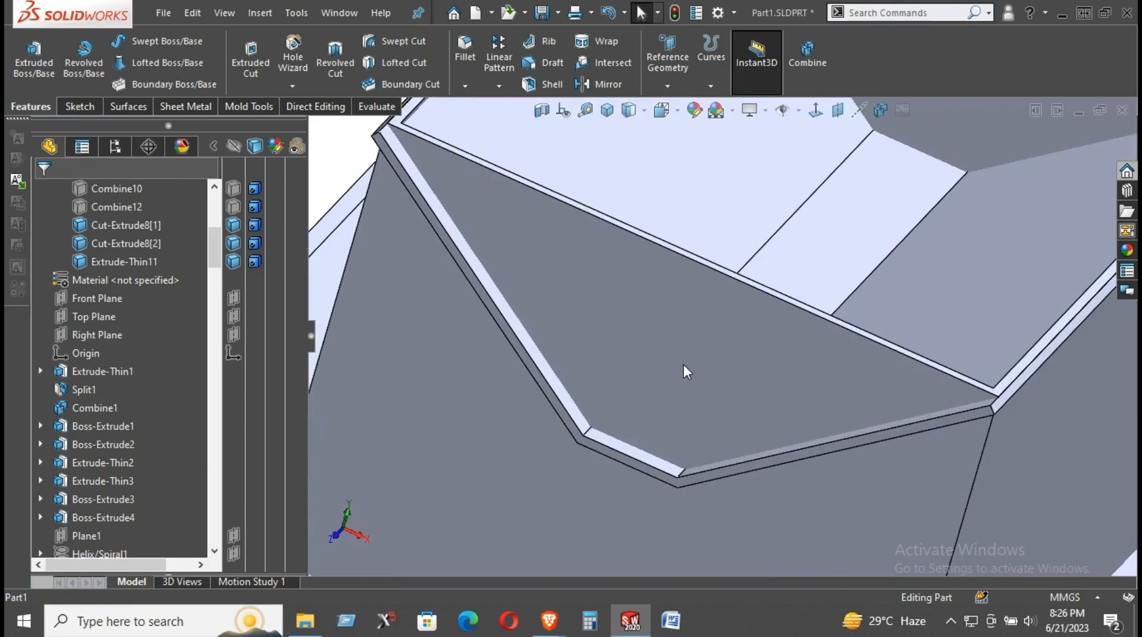
scroll(595, 270, down, 3)
middle_drag(555, 194, 720, 389)
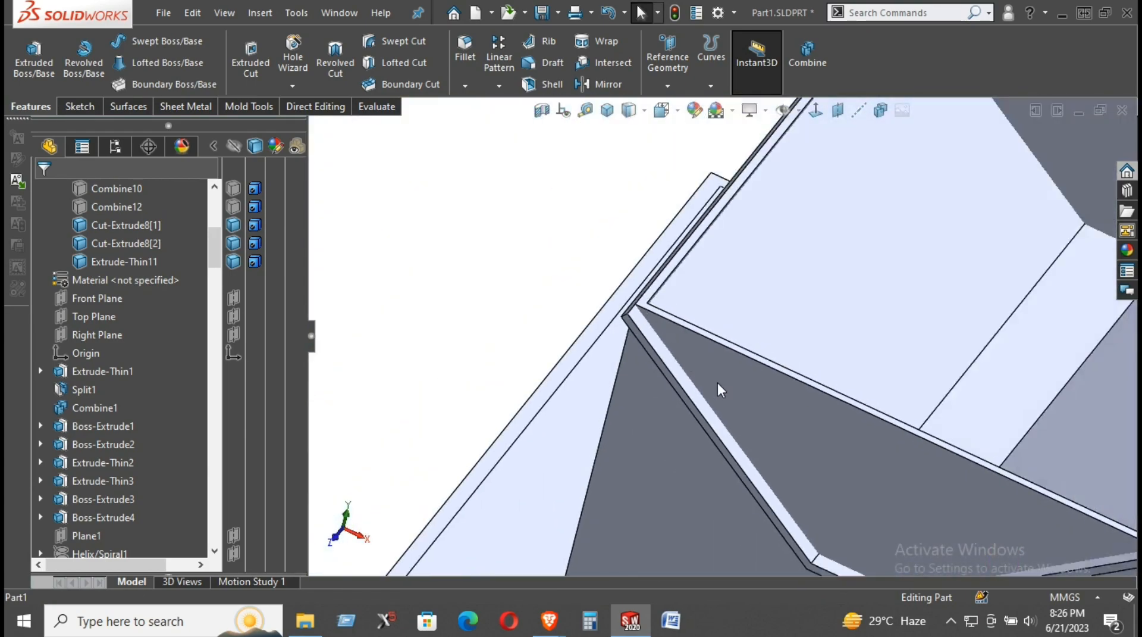
- Split the bodies with the box's front face and consume the funnel strip protruding beyond that wall
click(810, 419)
scroll(800, 414, up, 3)
click(314, 106)
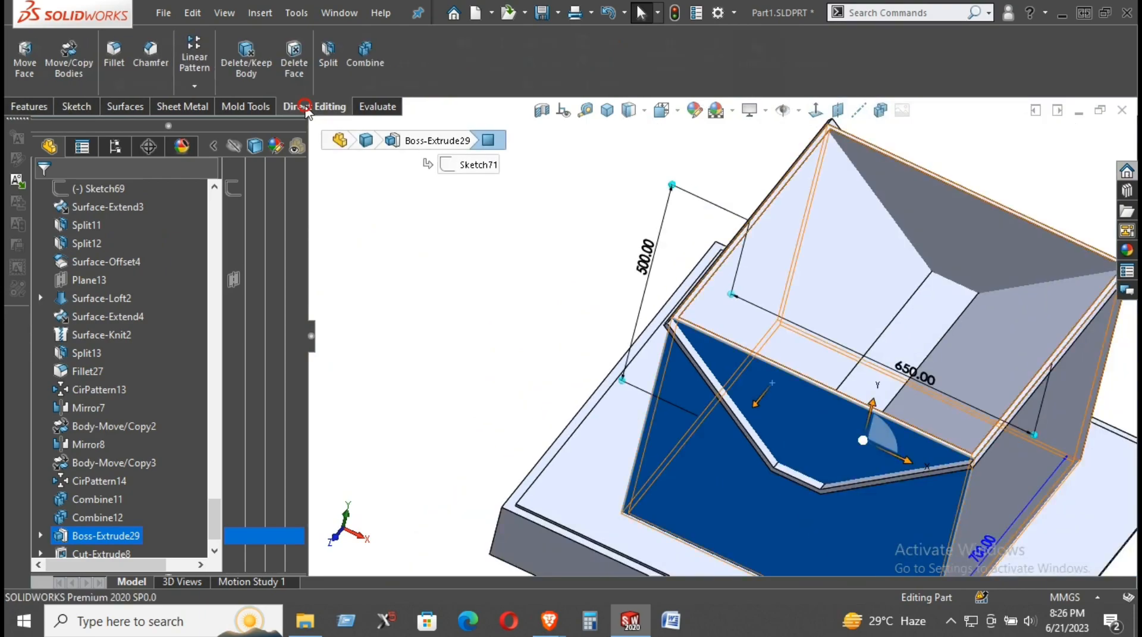
click(329, 62)
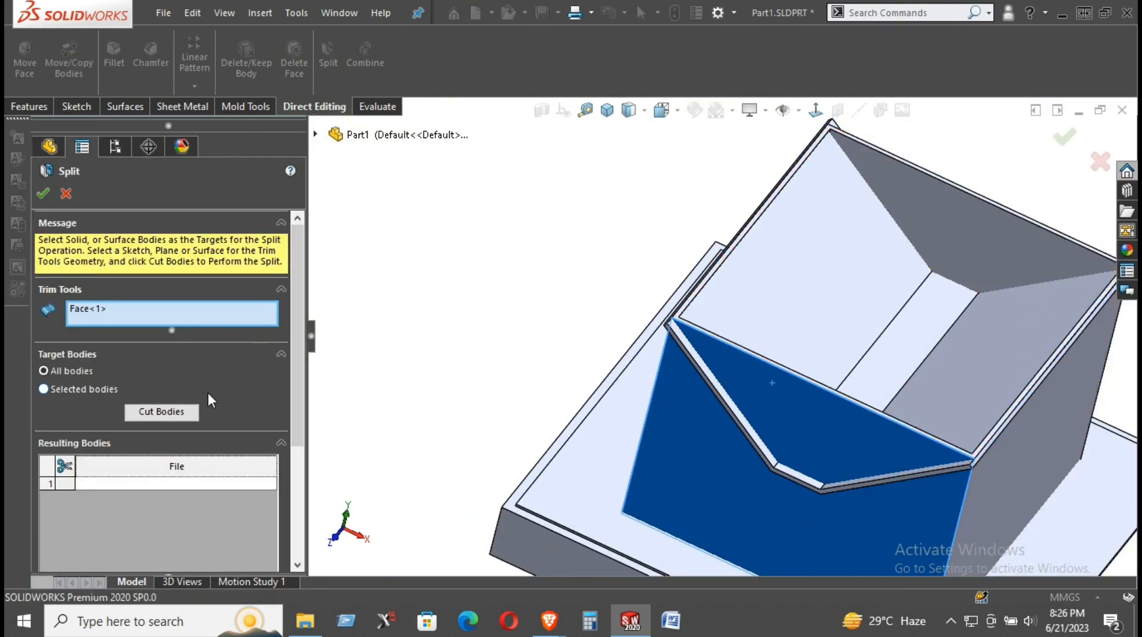
click(166, 411)
click(736, 430)
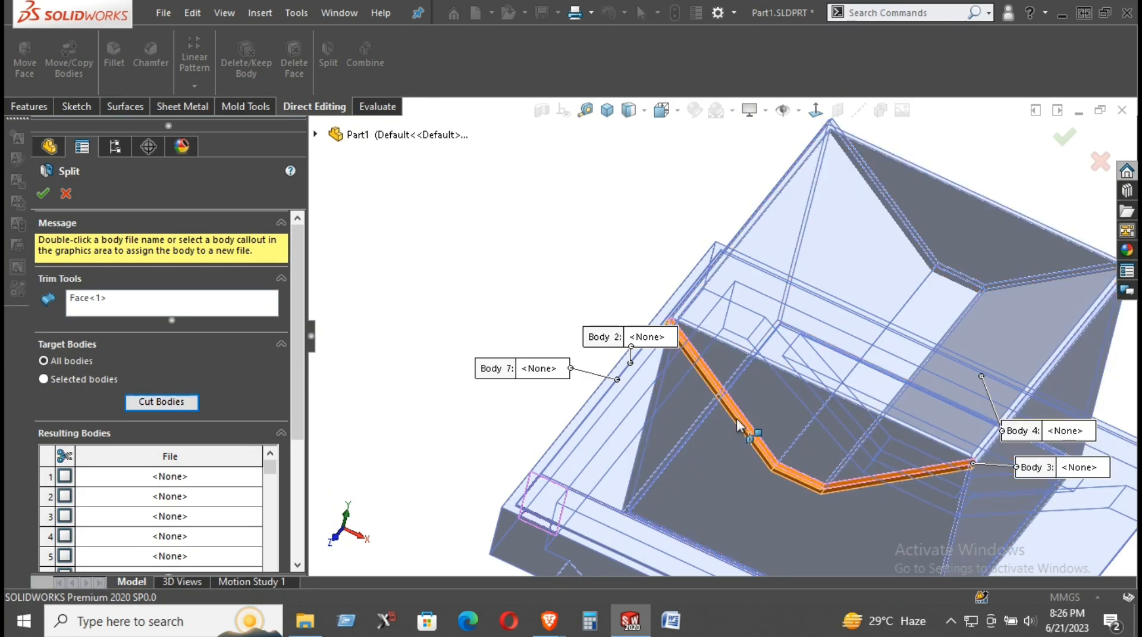
scroll(41, 335, down, 3)
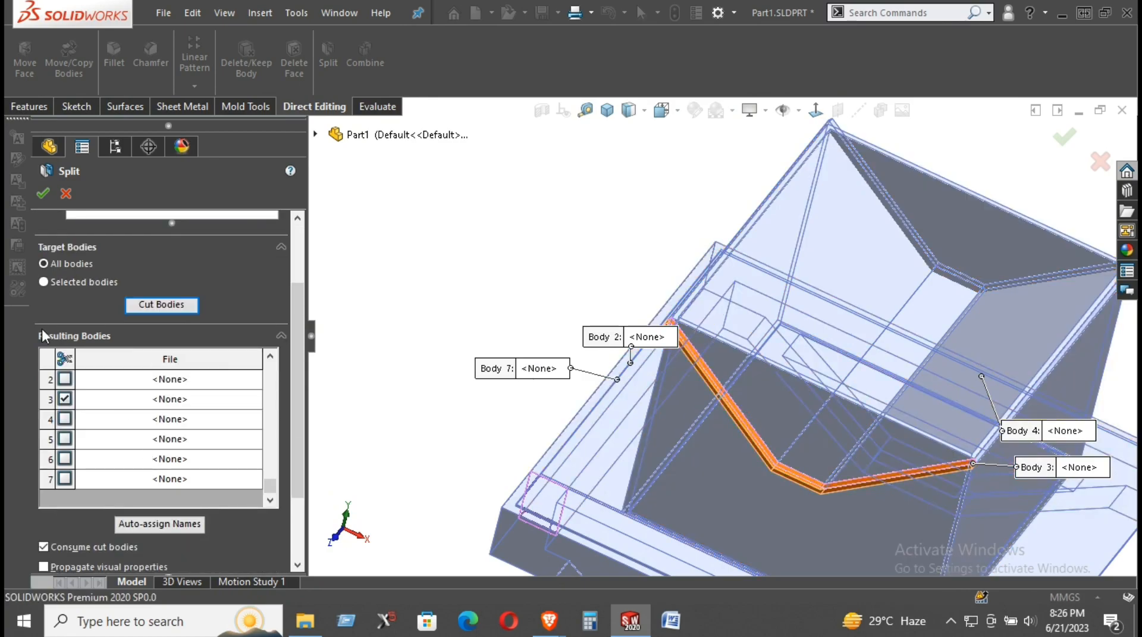
click(40, 193)
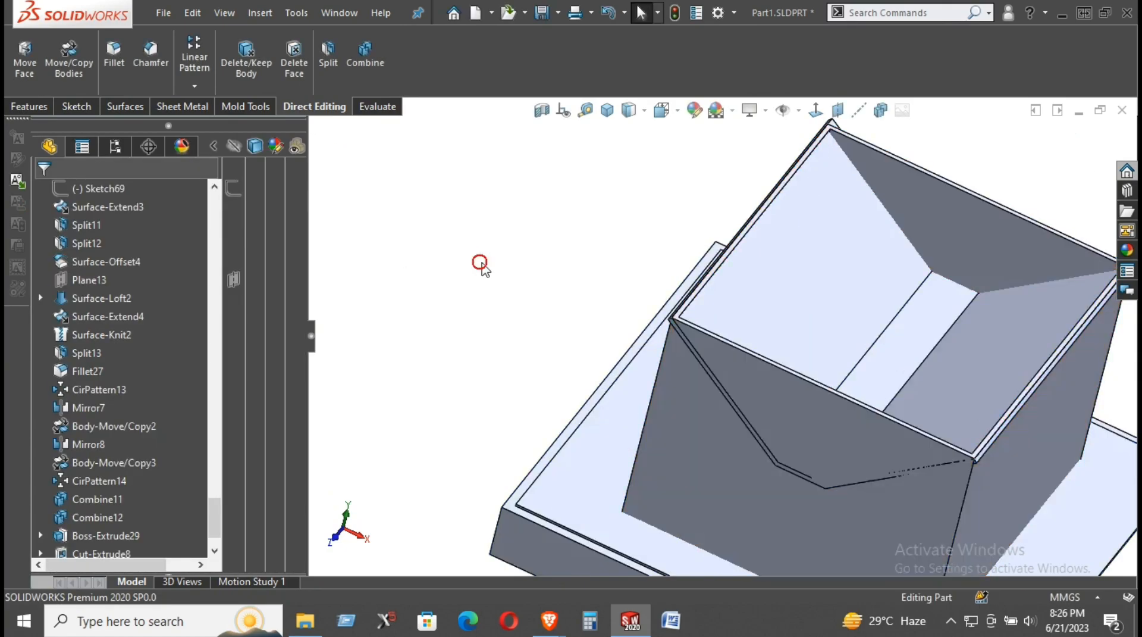
- Split the bodies with the box's rear face and consume the funnel strip sticking out there
middle_drag(541, 280, 474, 357)
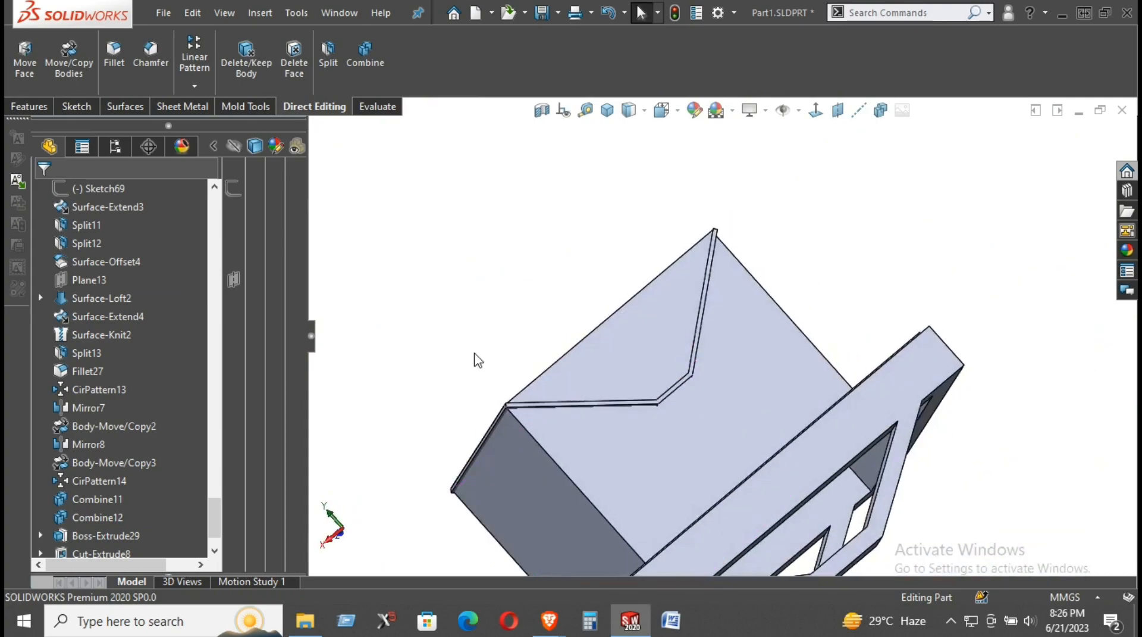
click(638, 357)
click(328, 55)
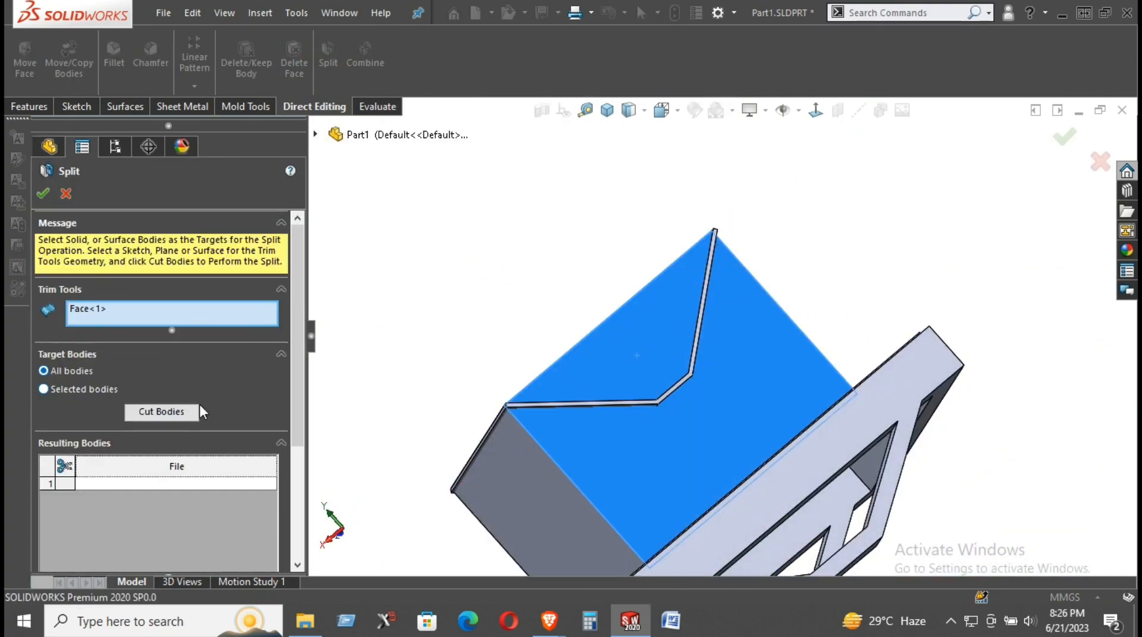
click(185, 410)
click(671, 406)
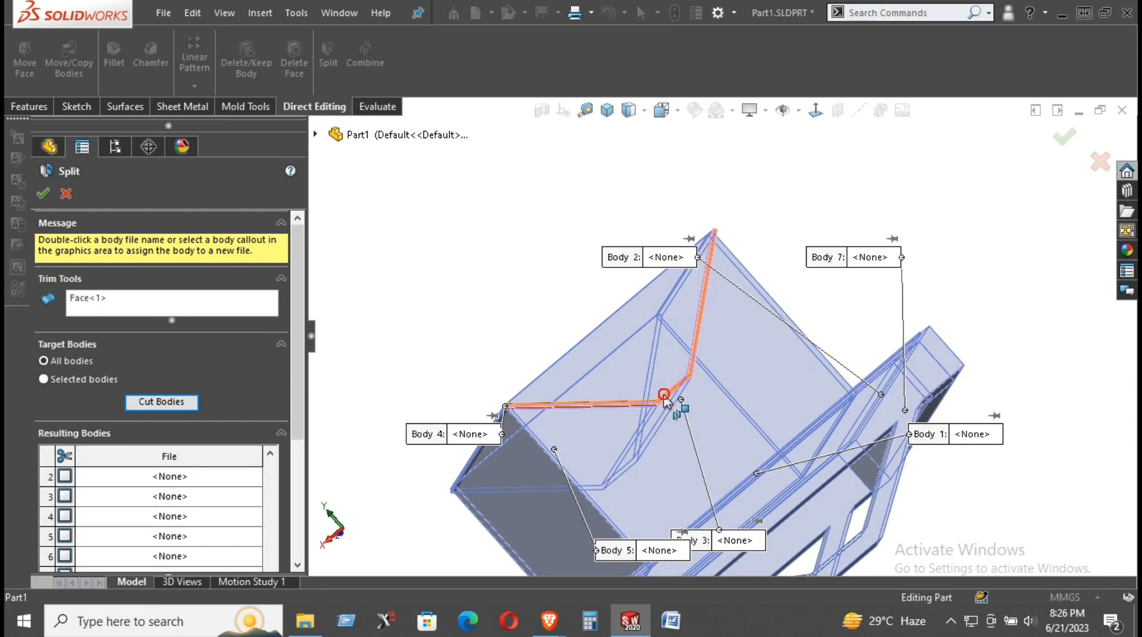
click(41, 192)
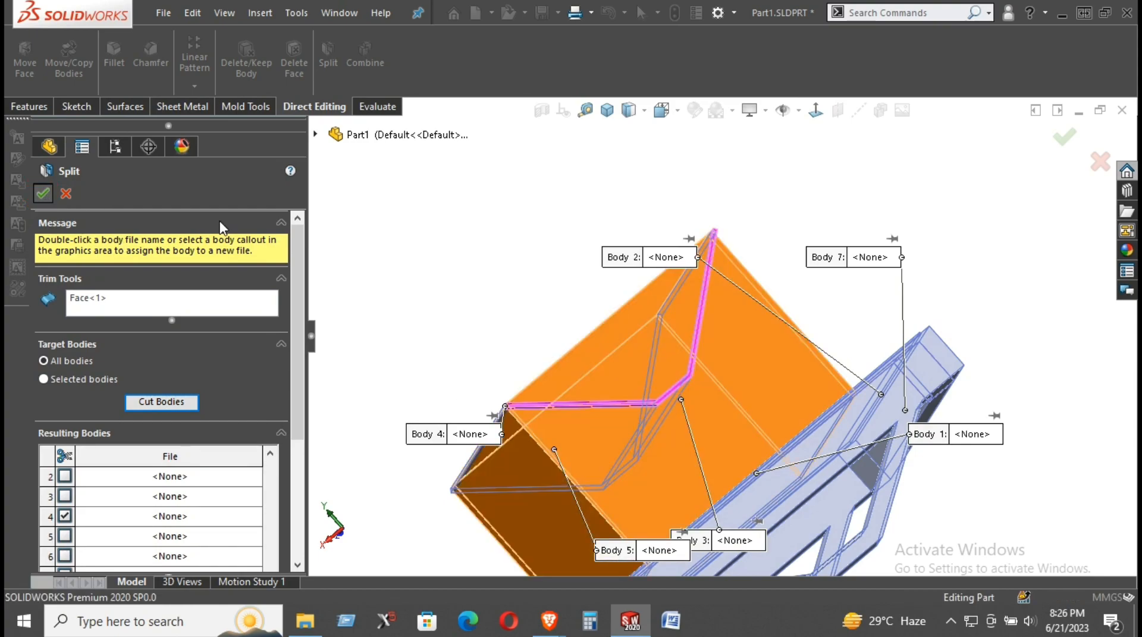
- Split the bodies with the box's outer side face and consume the thin funnel sliver projecting along its upper edge
scroll(532, 415, down, 5)
middle_drag(532, 415, 505, 398)
click(538, 507)
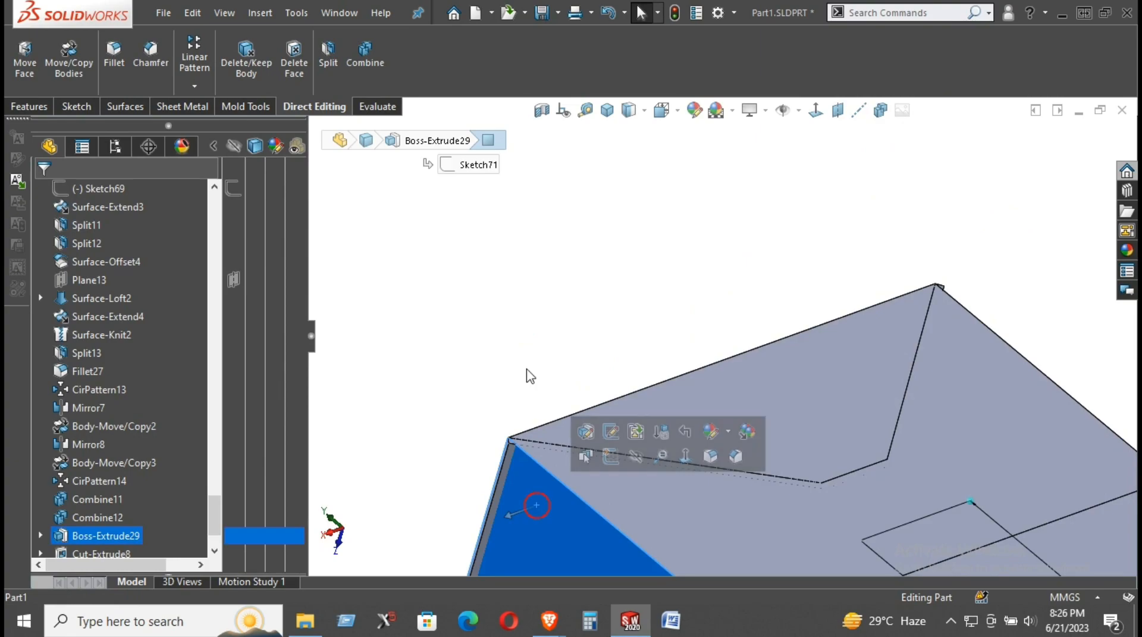
click(329, 57)
click(164, 402)
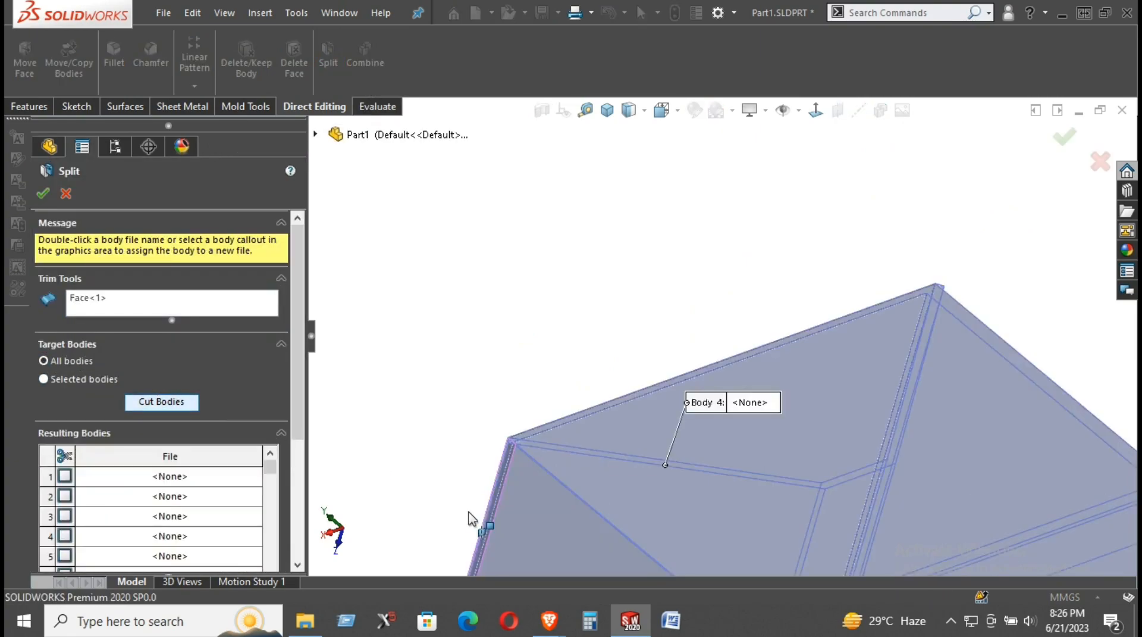
click(501, 474)
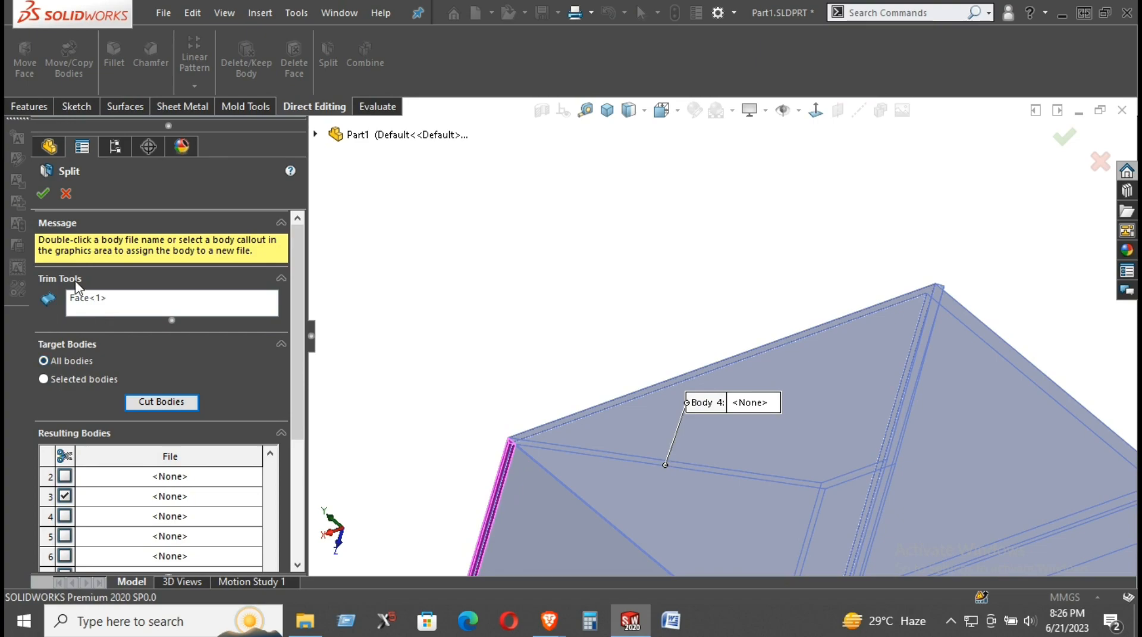
key(Return)
- Split the bodies with the opposite outer side face of the box and consume the remaining funnel sliver along its rim
middle_drag(408, 298, 737, 325)
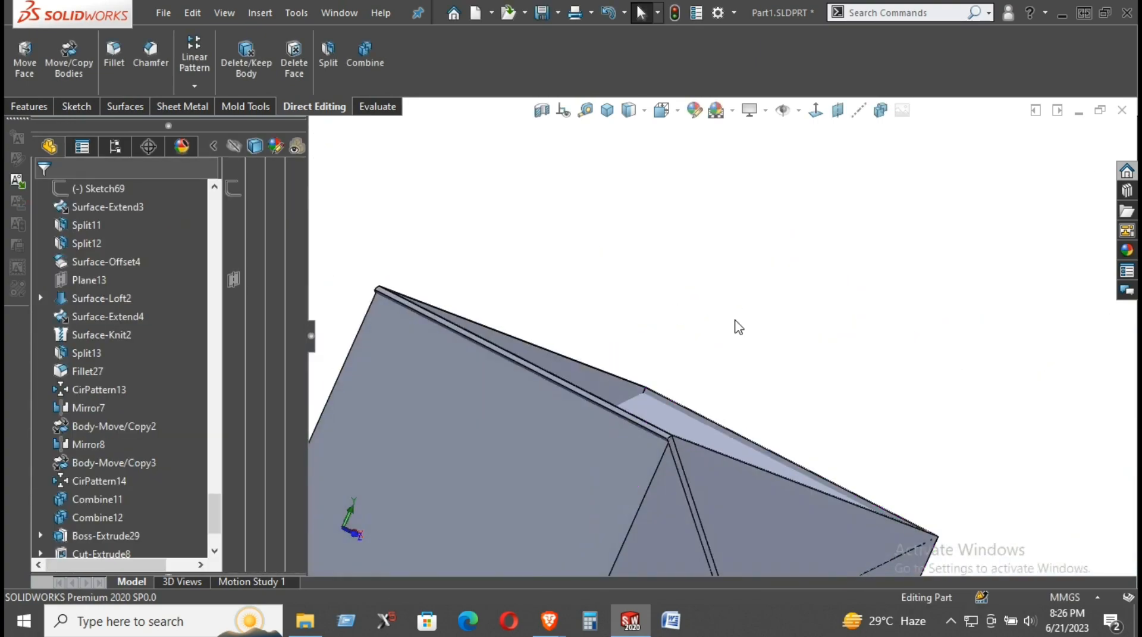
click(551, 467)
click(327, 60)
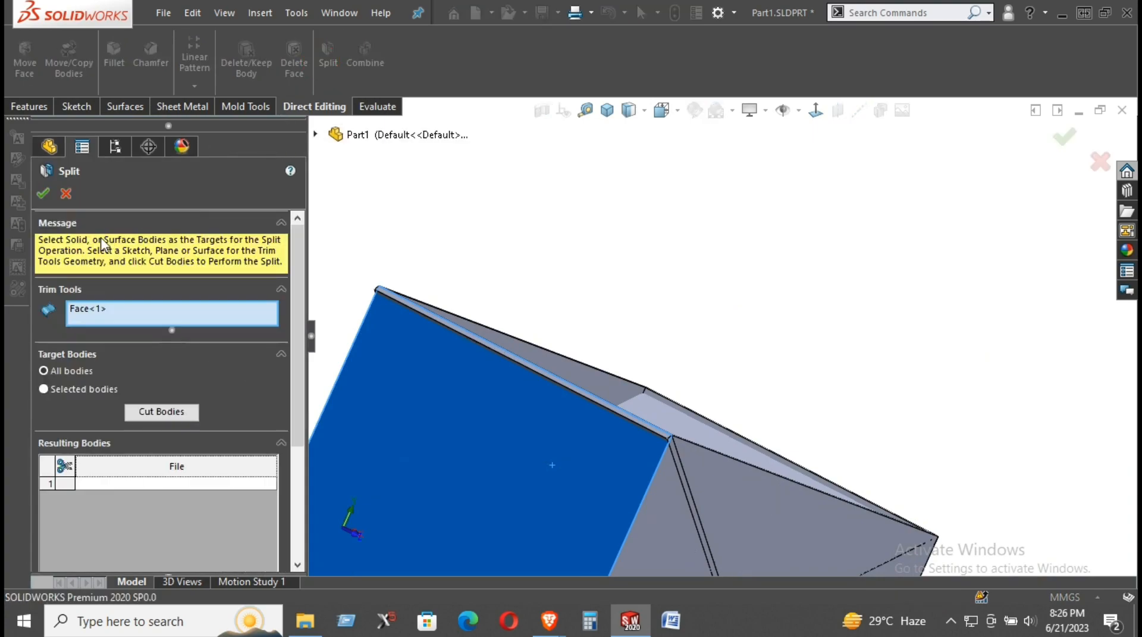
click(170, 419)
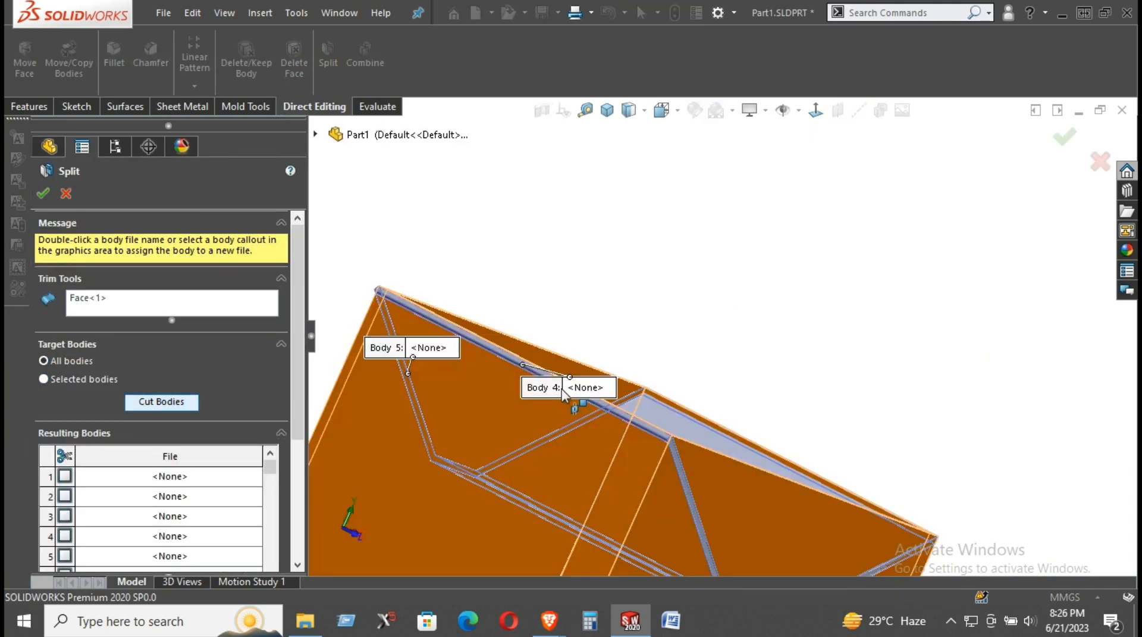
click(661, 445)
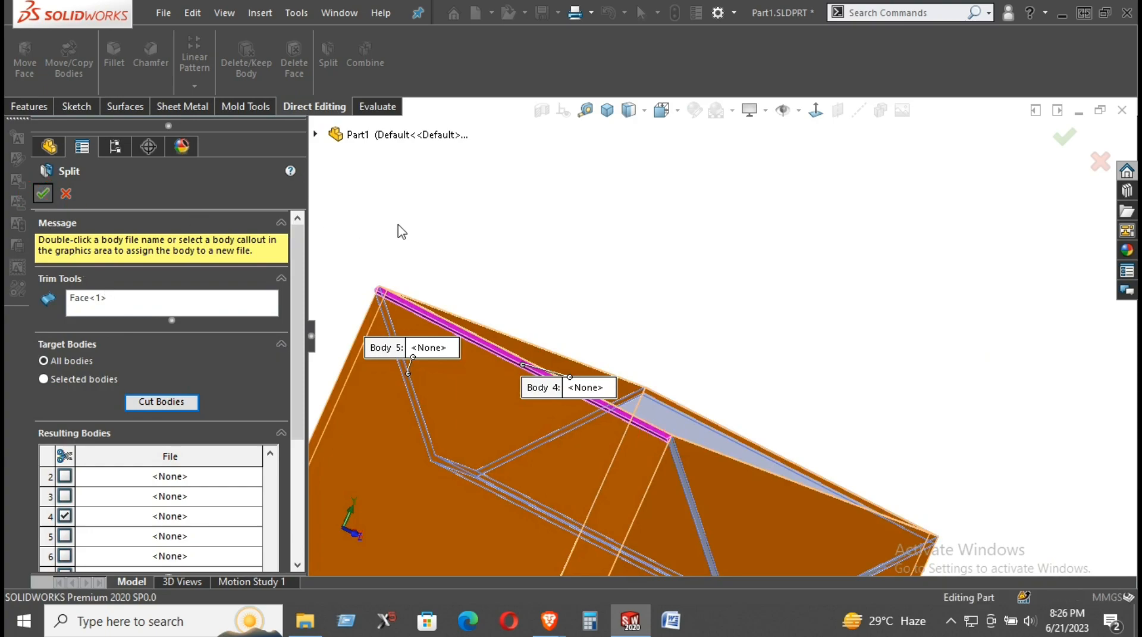
key(Return)
- Combine the hollow box and the trimmed funnel into a single body
middle_drag(398, 224, 388, 321)
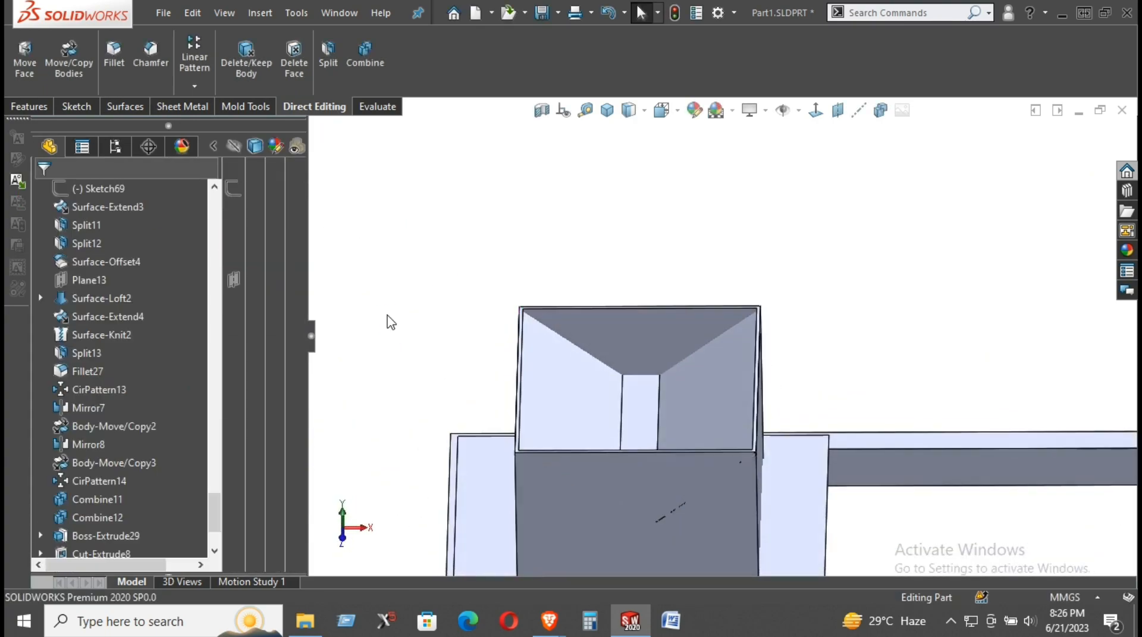
click(367, 64)
click(678, 513)
click(687, 406)
click(42, 193)
click(442, 267)
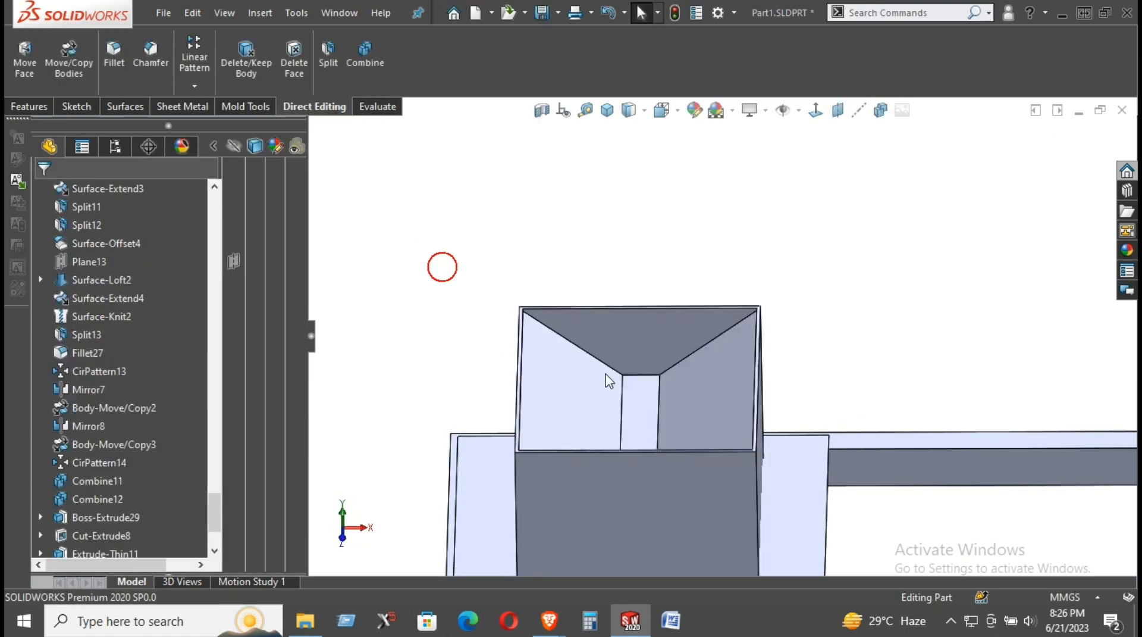
- Start a sketch on the funnel's flat bottom face, view it face-on and convert the face's outline into sketch entities
right_click(644, 408)
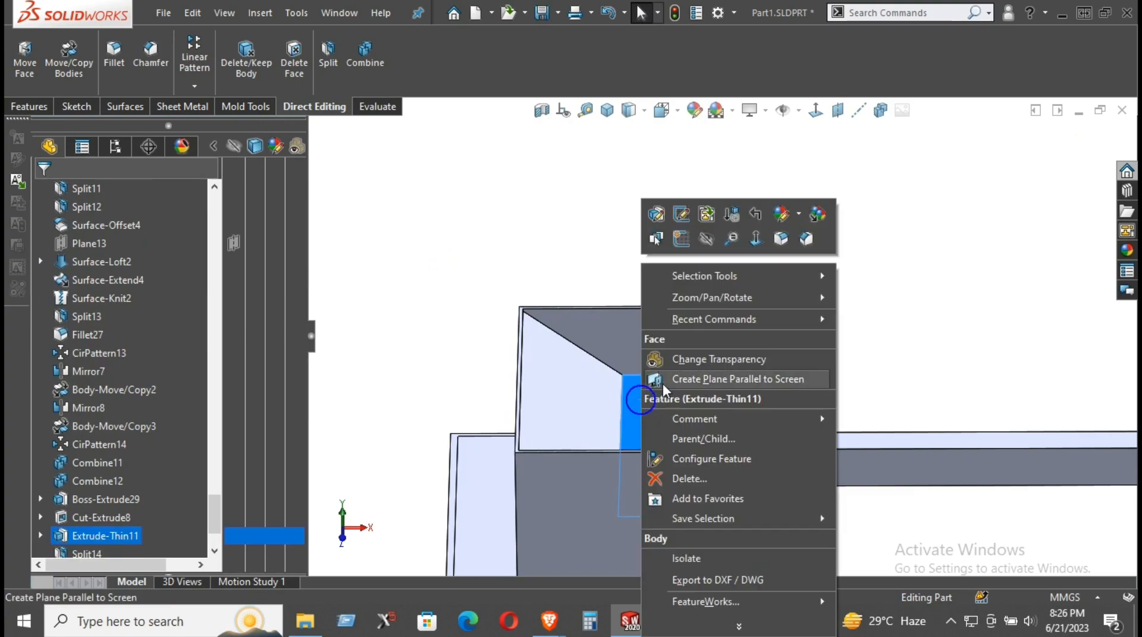
click(690, 236)
click(816, 110)
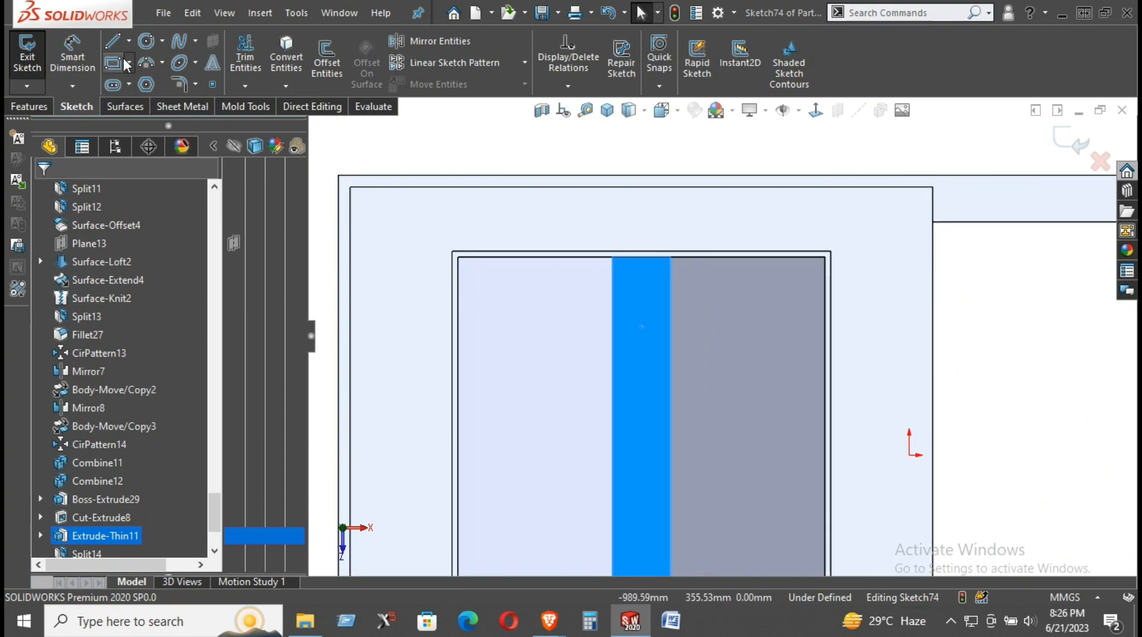
click(290, 50)
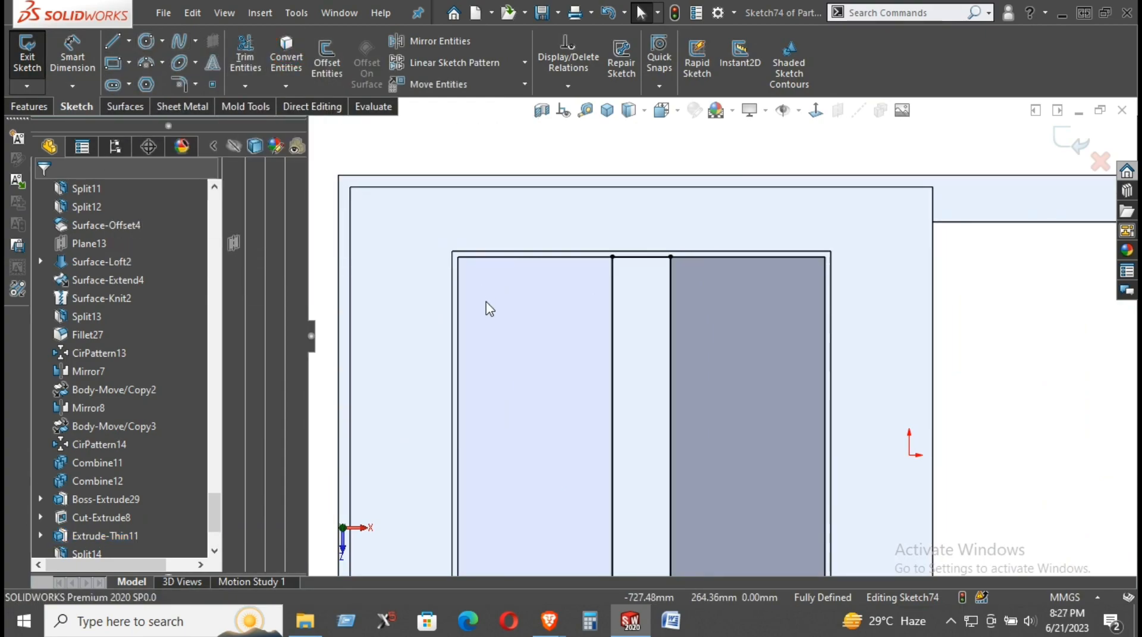
- Start an inward offset of the short end line of the funnel-bottom outline, reversing the direction and turning off chain selection
mouse_move(683, 395)
middle_down()
mouse_move(702, 309)
mouse_move(694, 225)
mouse_move(714, 369)
middle_up()
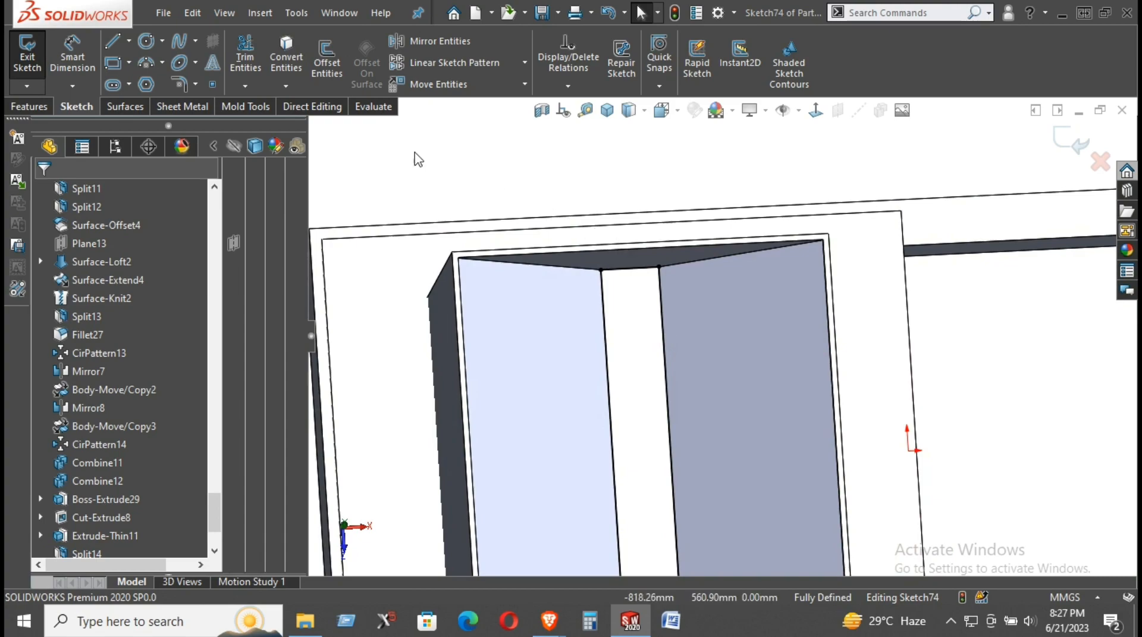
click(819, 110)
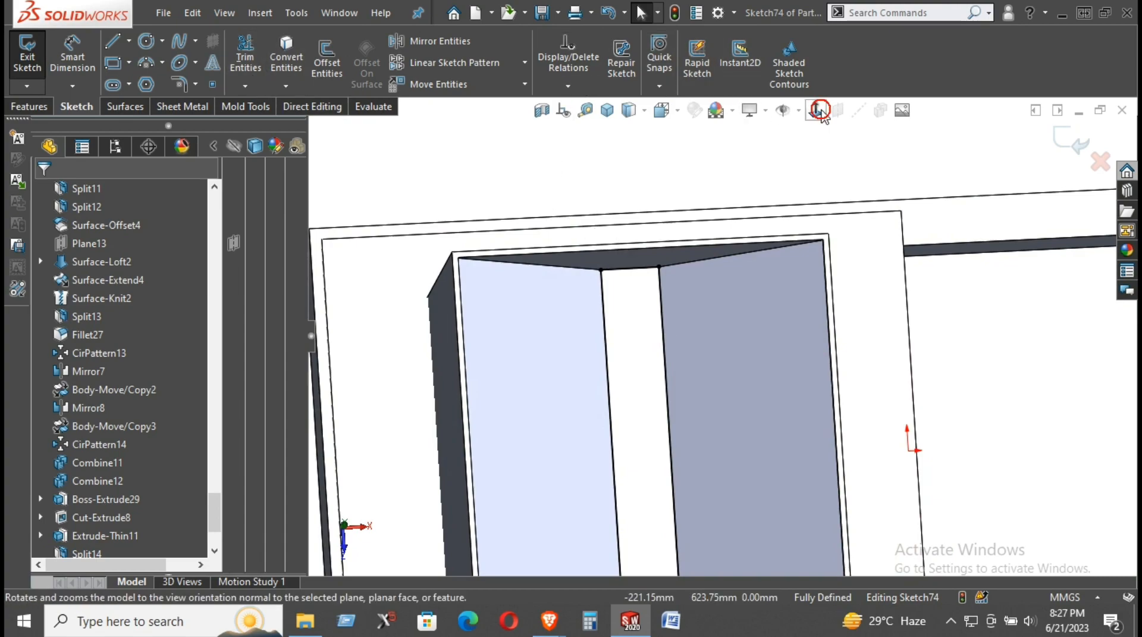
click(325, 59)
scroll(605, 411, down, 3)
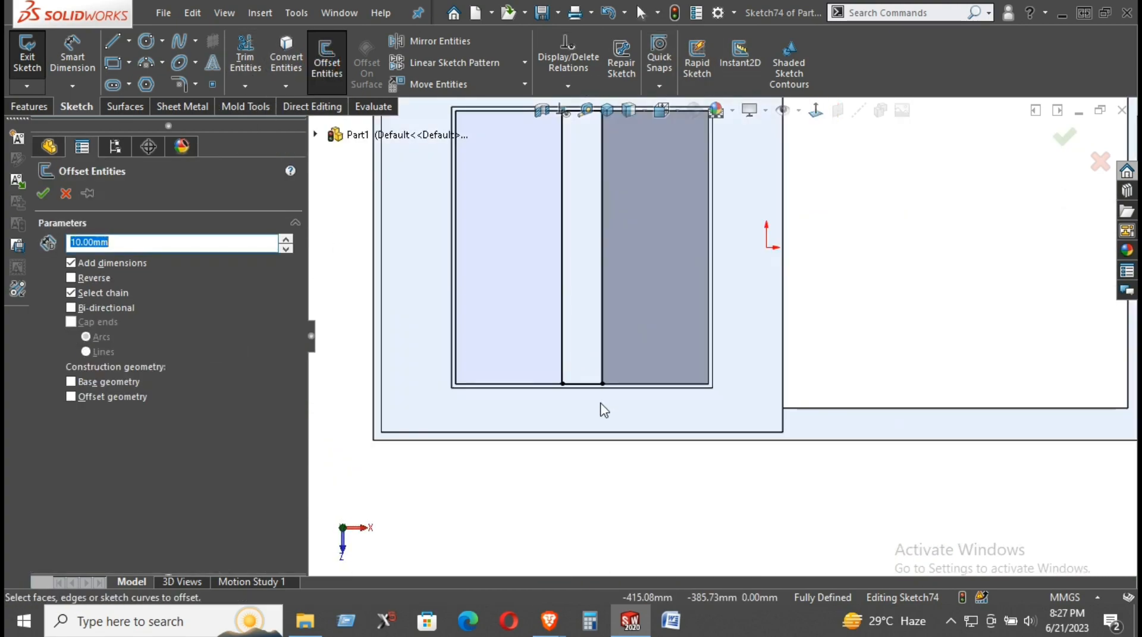
click(584, 383)
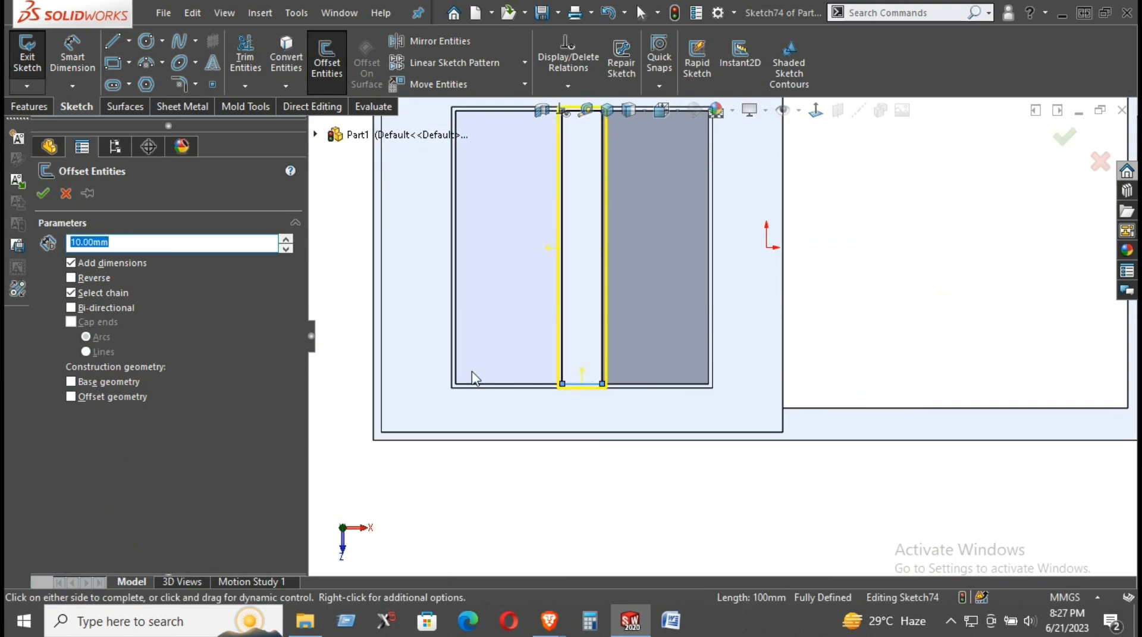
click(99, 282)
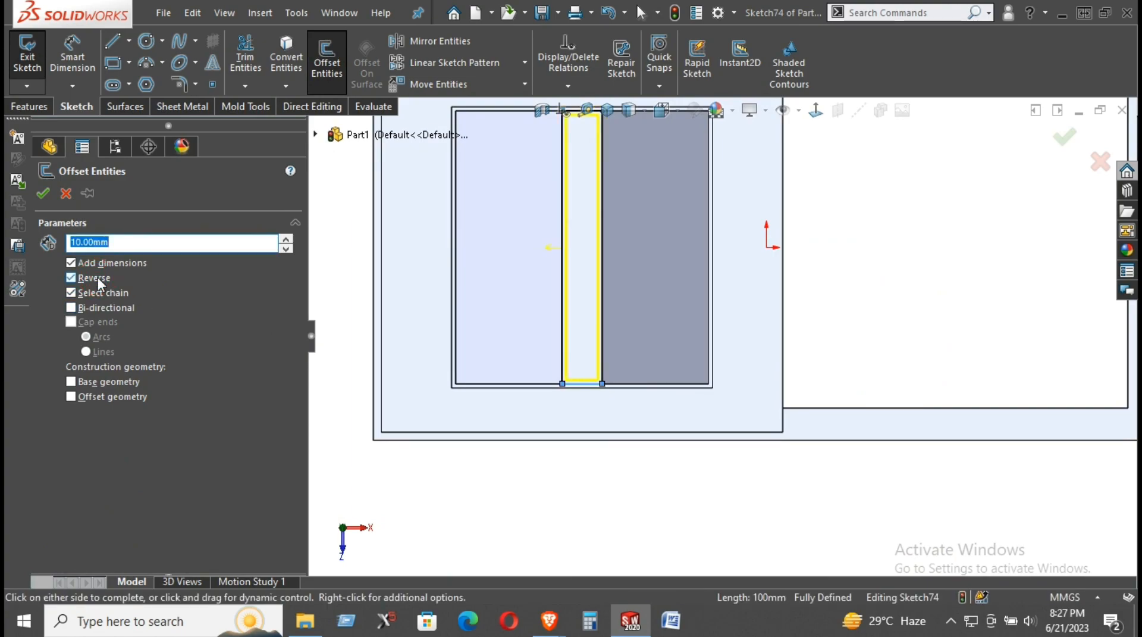
scroll(554, 345, down, 4)
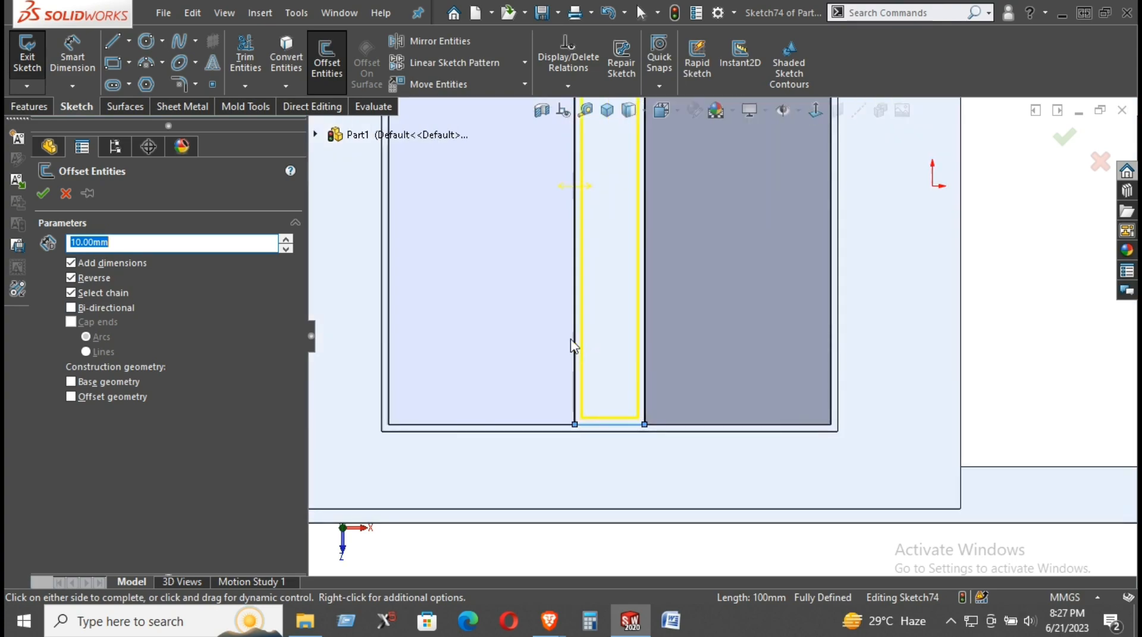
click(71, 292)
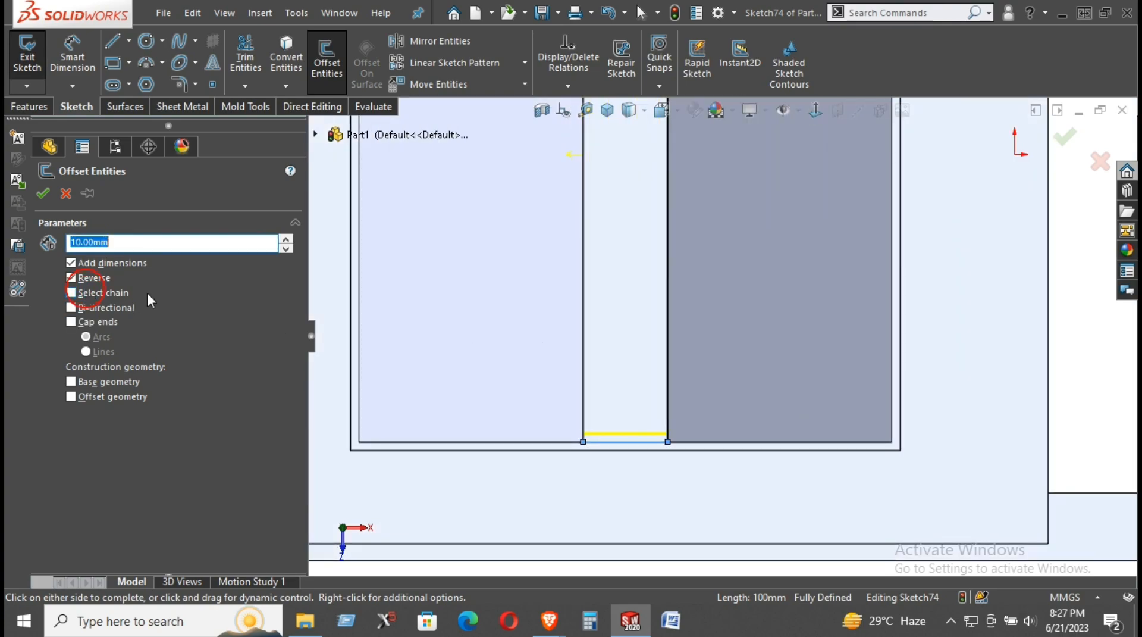
- Include the opposite short end line in the offset and set the offset distance to 20 mm
scroll(607, 354, up, 5)
scroll(708, 191, down, 5)
click(699, 193)
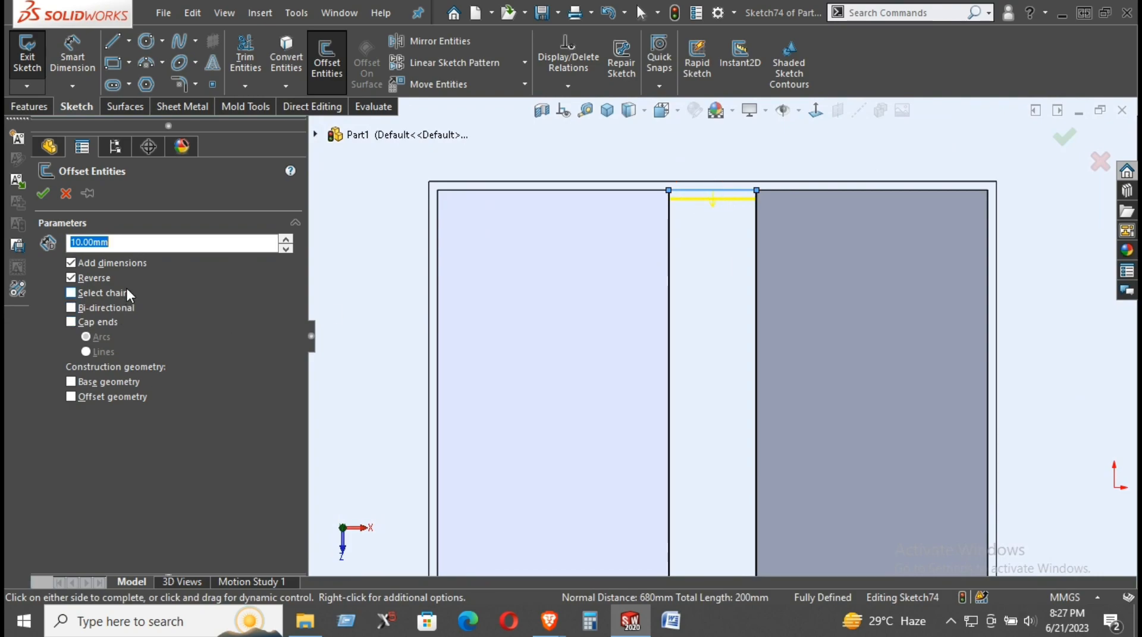
text(20)
key(Return)
scroll(742, 336, up, 4)
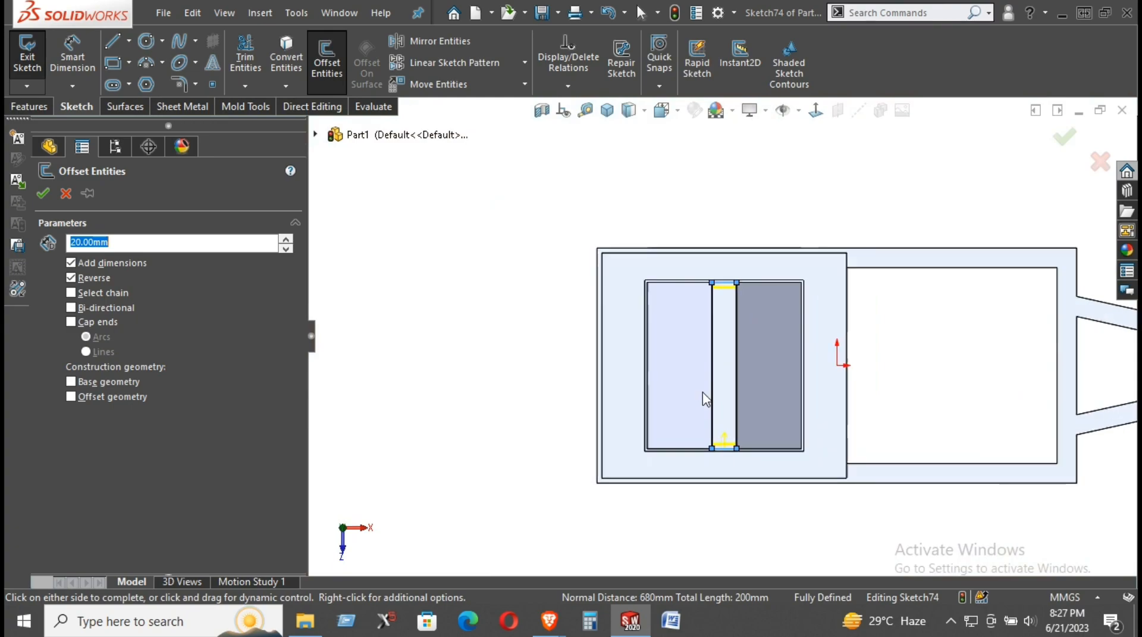
scroll(706, 397, down, 2)
click(43, 204)
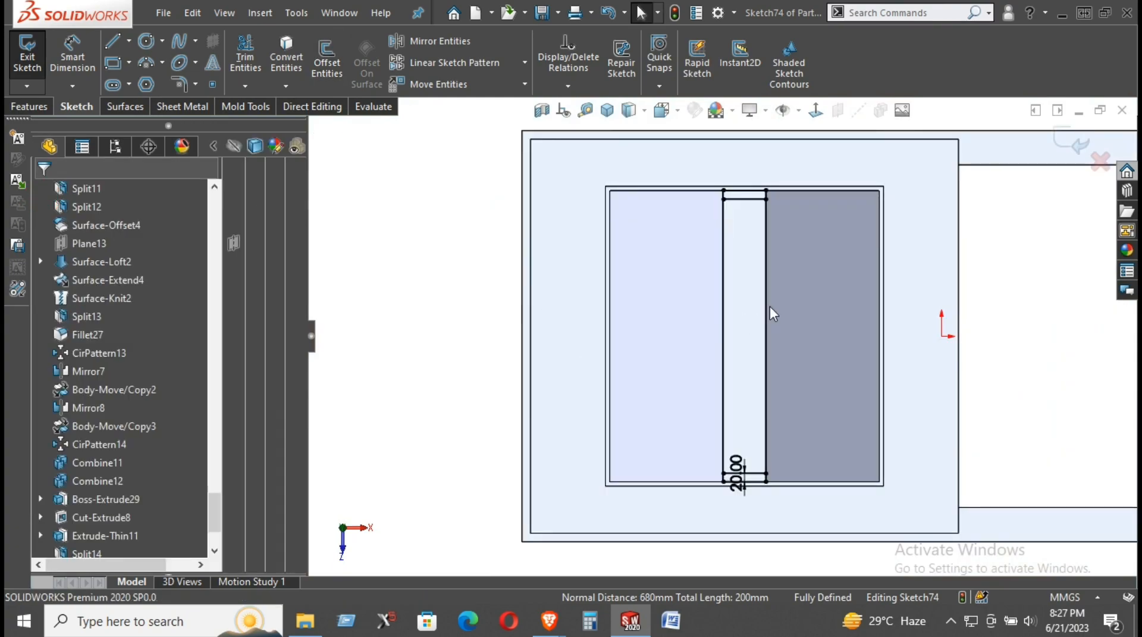
- Power-trim the outline segments beyond the two offset lines at both ends, leaving one closed inset rectangle
scroll(731, 180, down, 3)
click(238, 66)
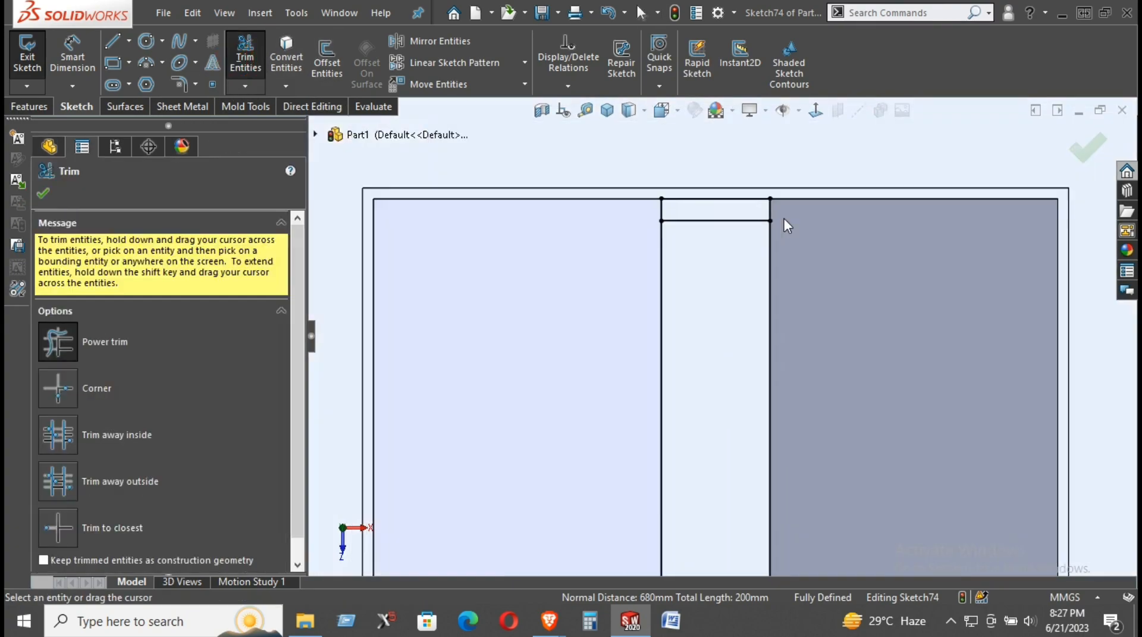
scroll(783, 224, down, 3)
scroll(860, 253, up, 5)
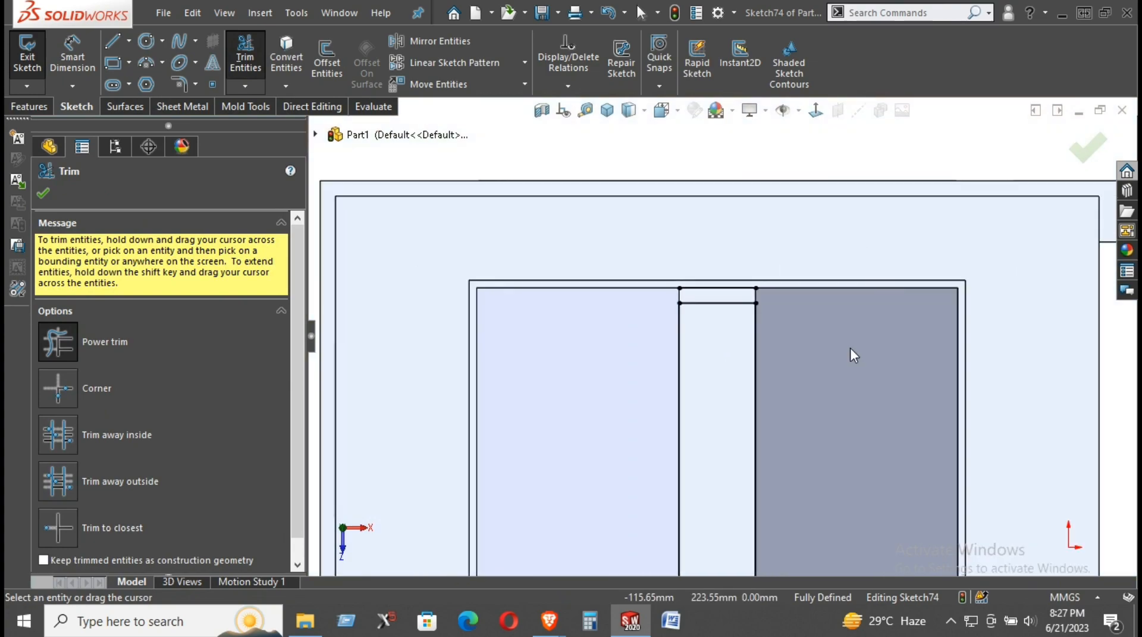
scroll(744, 368, down, 2)
scroll(595, 253, down, 2)
scroll(522, 221, down, 2)
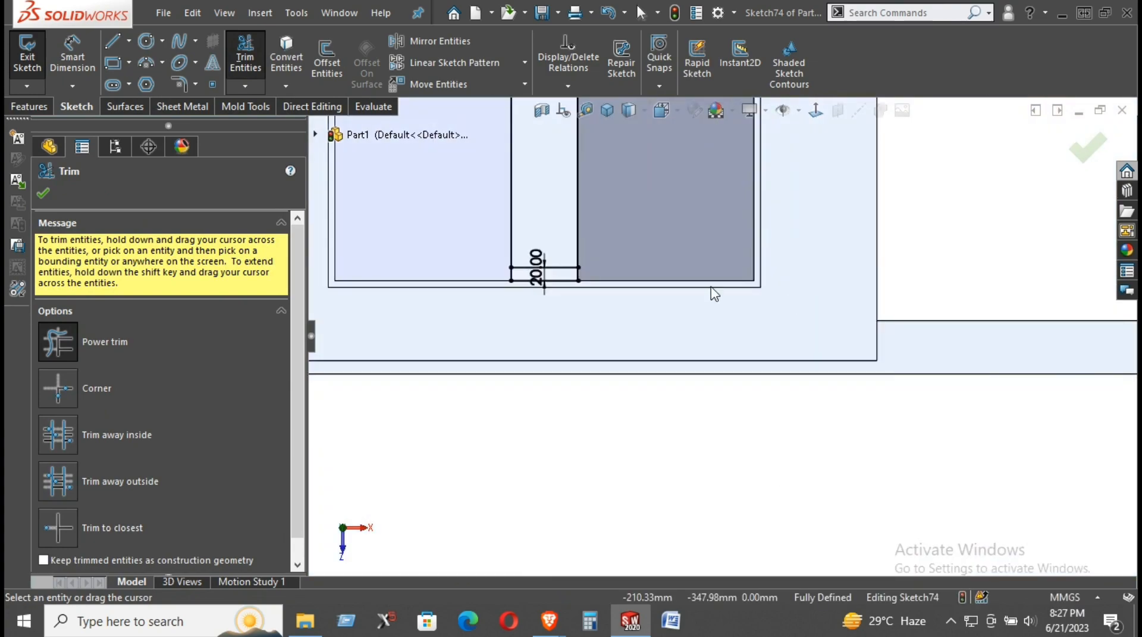
drag(564, 292, 360, 294)
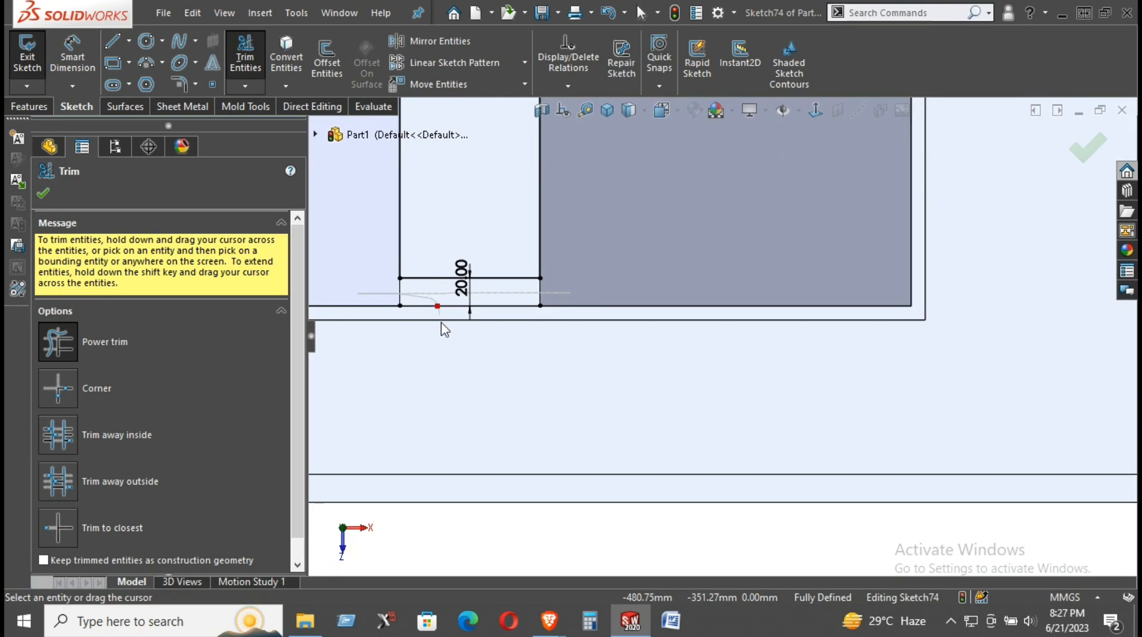
scroll(442, 329, up, 4)
scroll(583, 407, down, 5)
drag(778, 296, 772, 342)
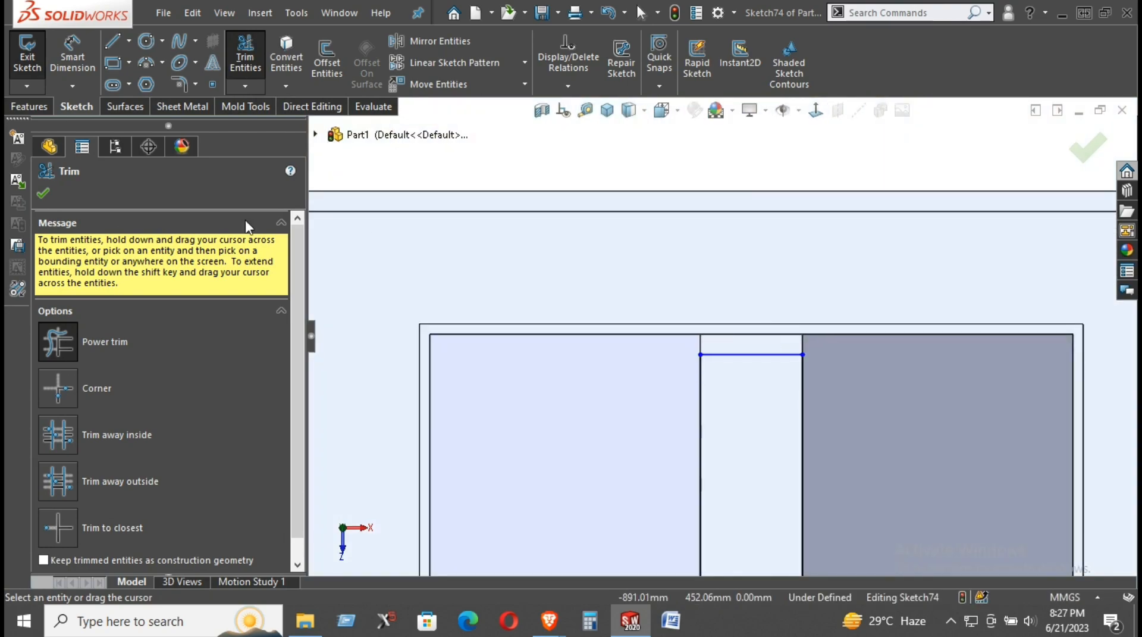
click(46, 194)
- Cut the inset rectangle through the funnel's bottom with a blind Extruded Cut 740 mm deep
click(30, 106)
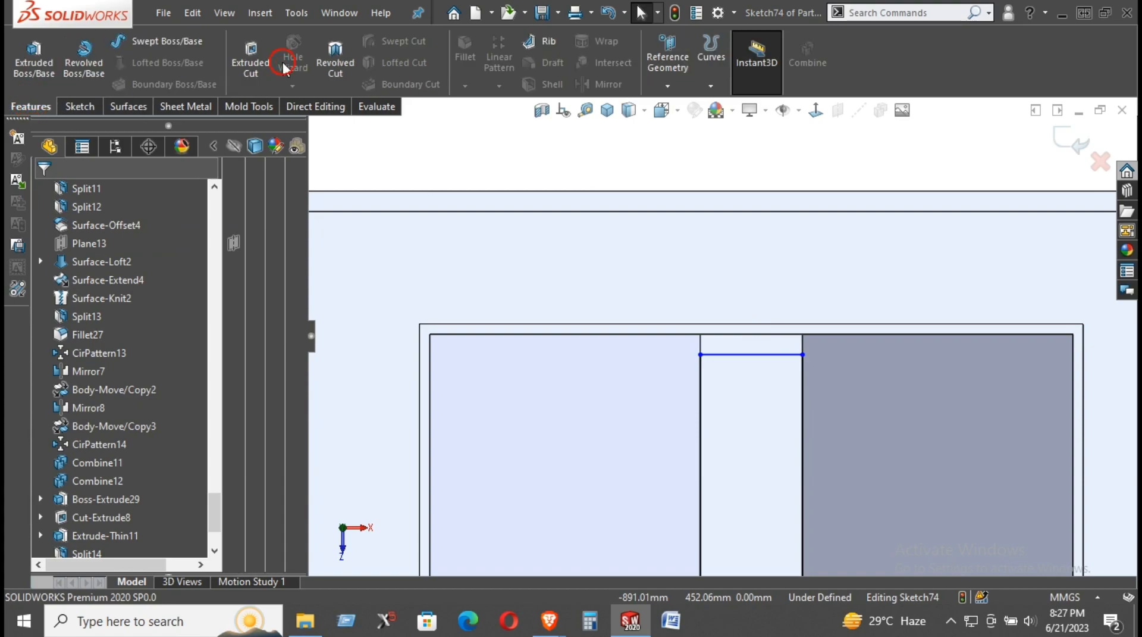
click(250, 59)
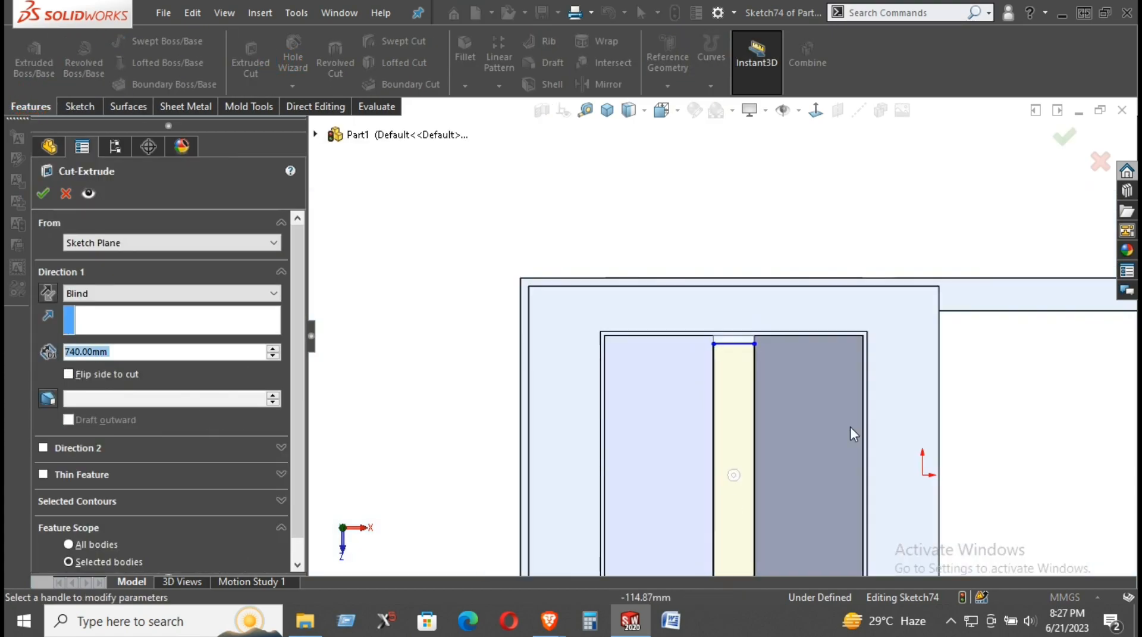
middle_drag(851, 426, 833, 28)
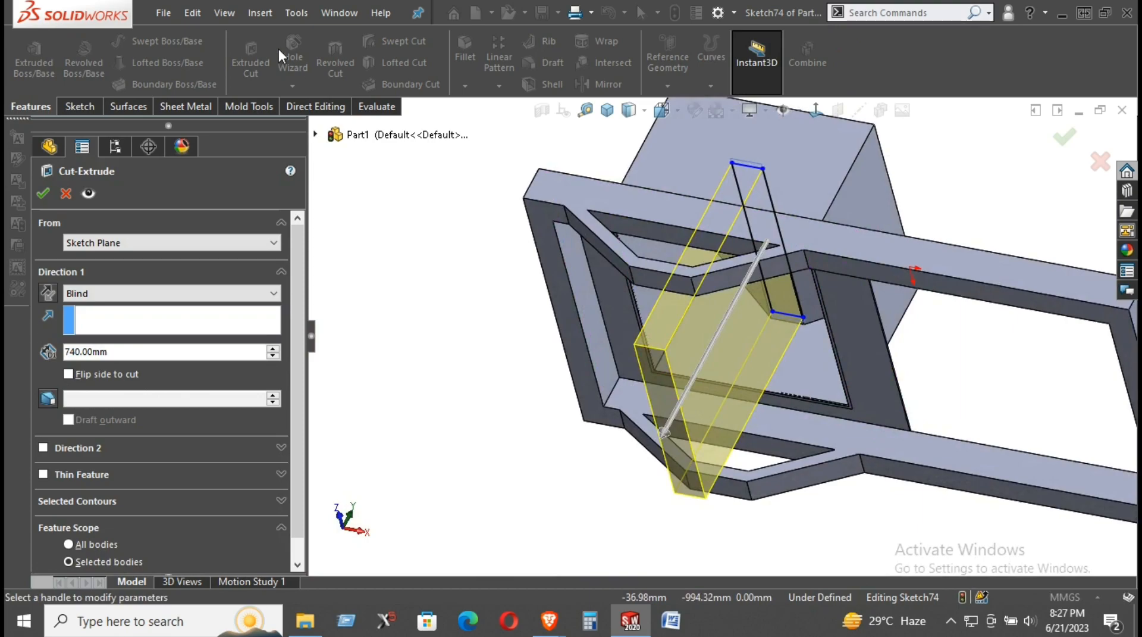
click(42, 194)
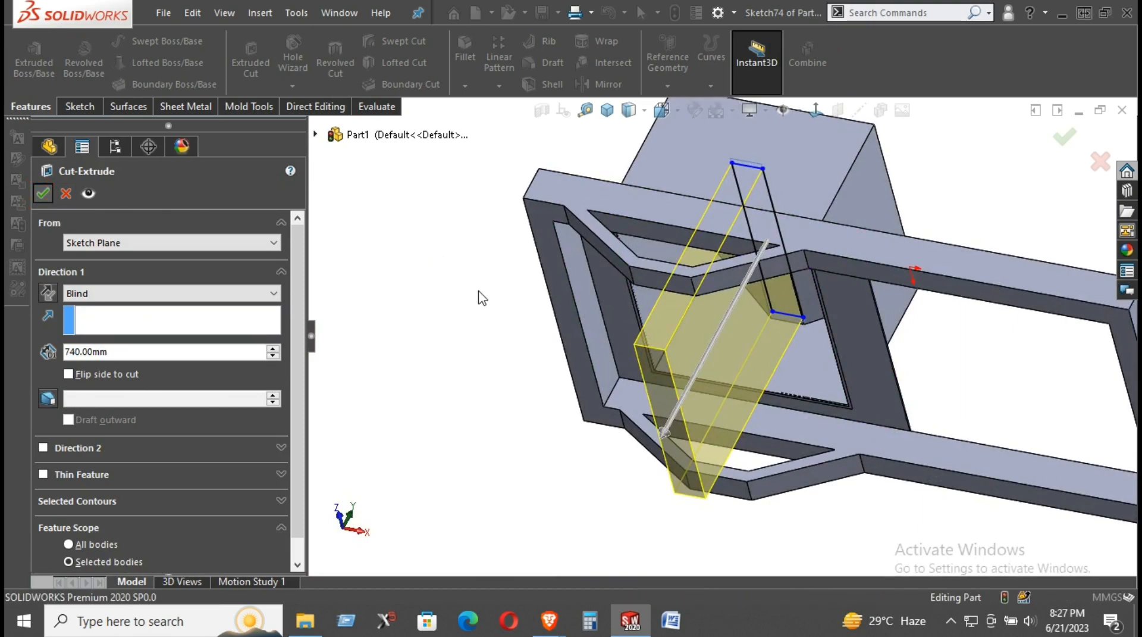
middle_drag(452, 307, 427, 471)
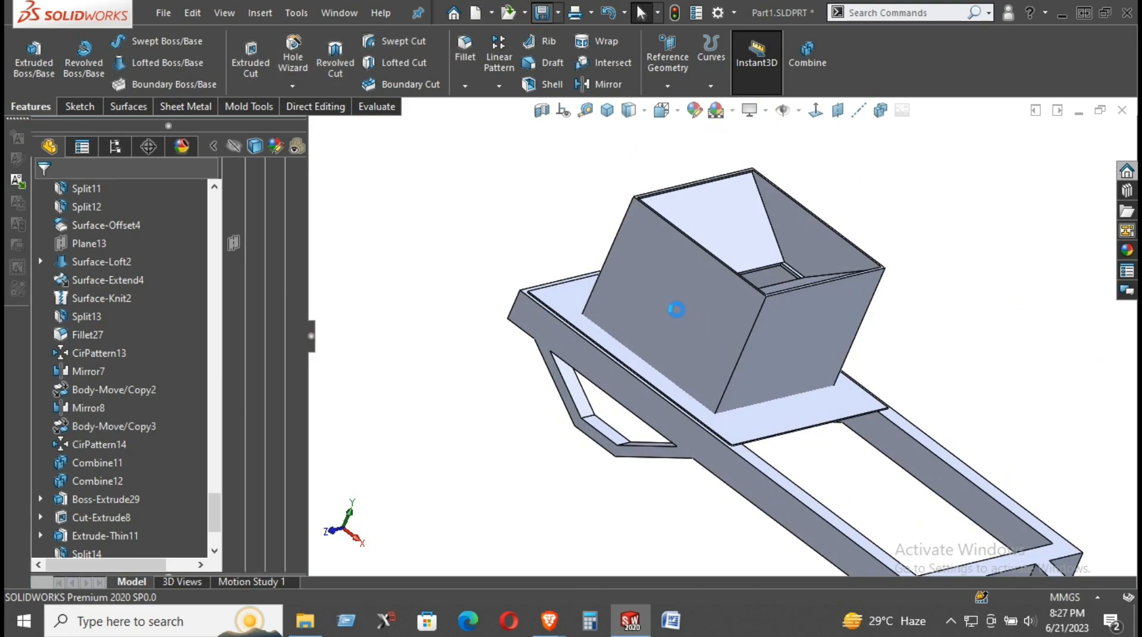
- Start a sketch on the underside face around the funnel's bottom opening and convert its outer outline into sketch entities
scroll(794, 295, up, 5)
middle_drag(755, 305, 709, 365)
middle_drag(561, 330, 464, 371)
scroll(469, 394, down, 5)
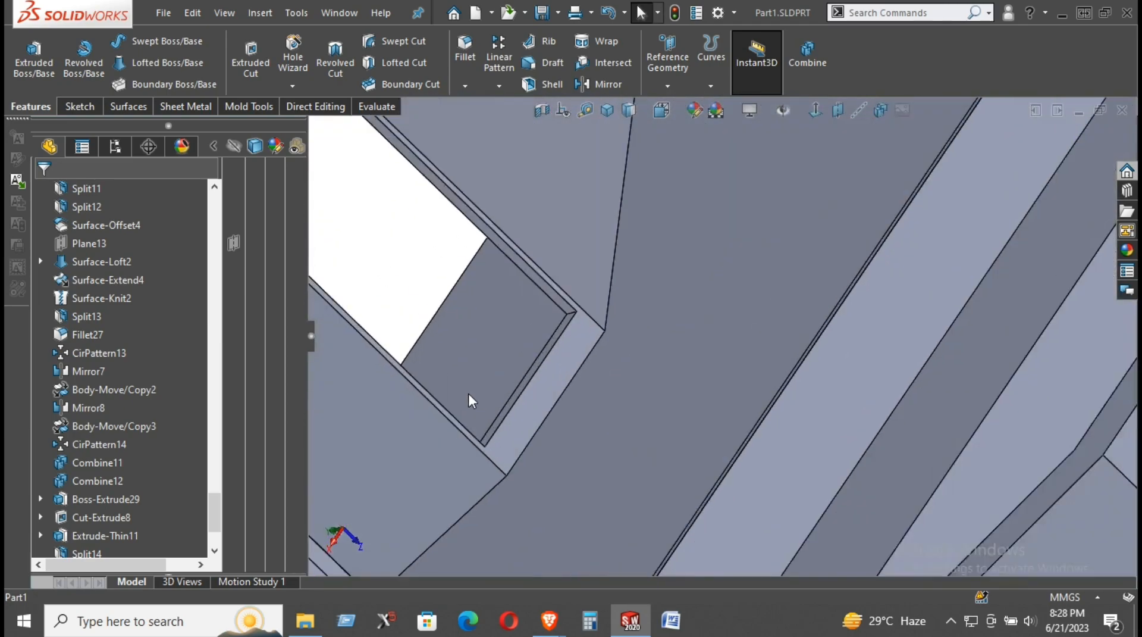
click(596, 437)
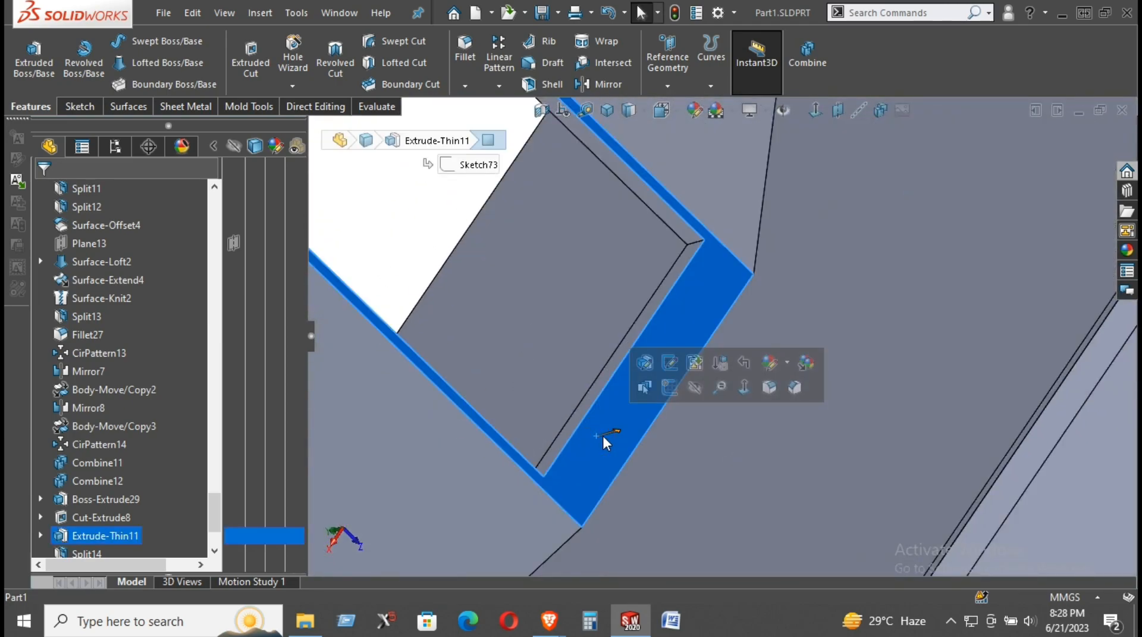
click(670, 388)
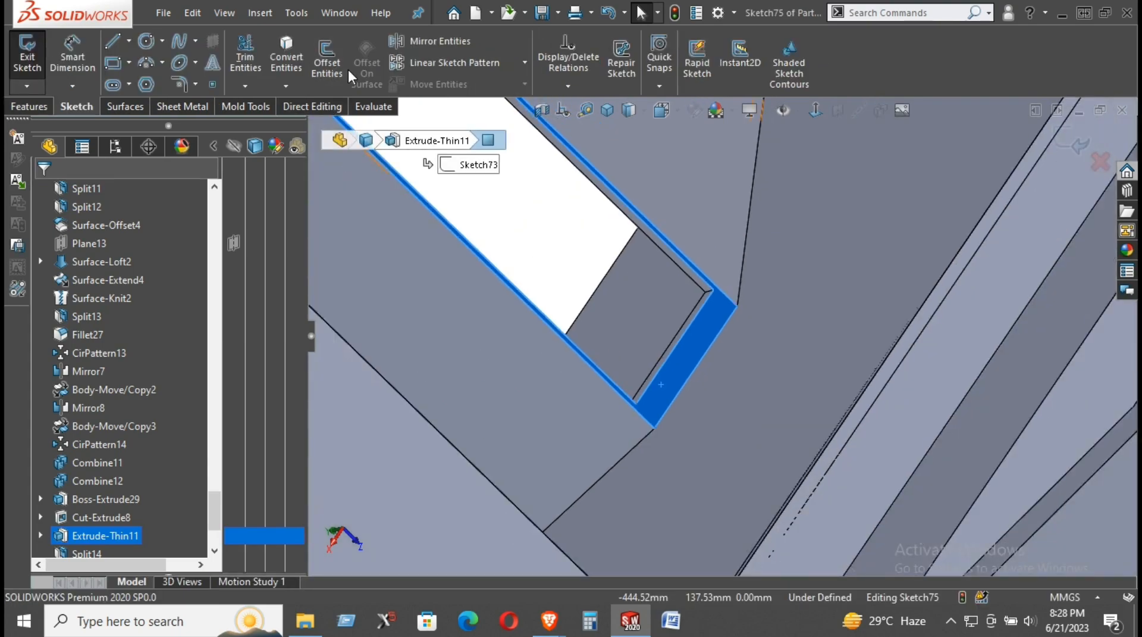
click(286, 56)
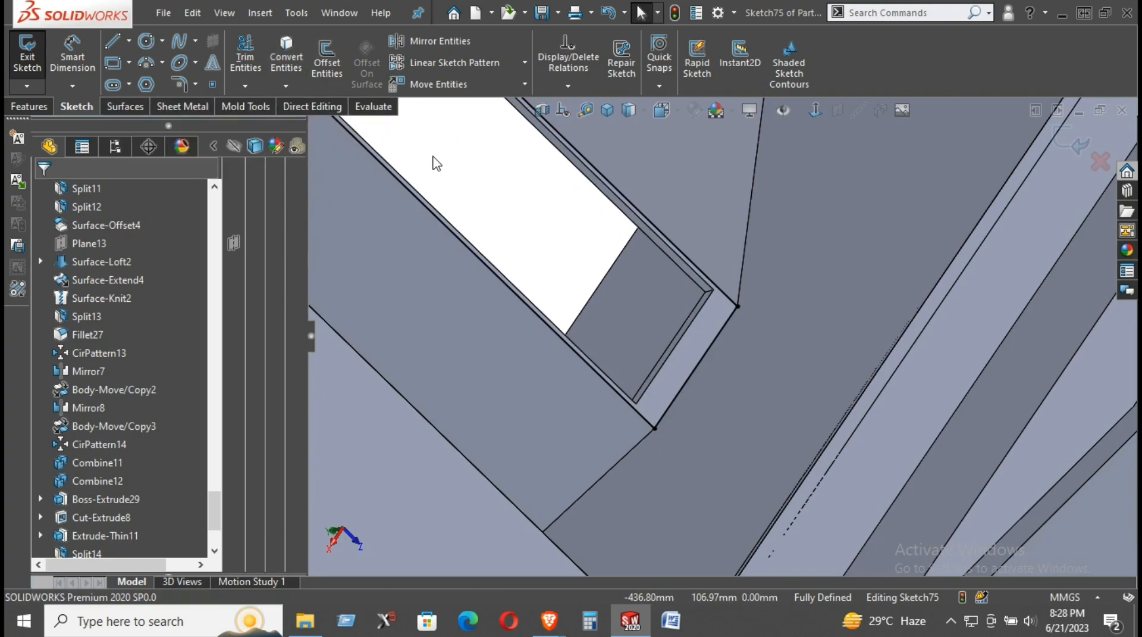
- Convert the short inner edge at one end of the bottom opening into a sketch line
scroll(437, 164, up, 4)
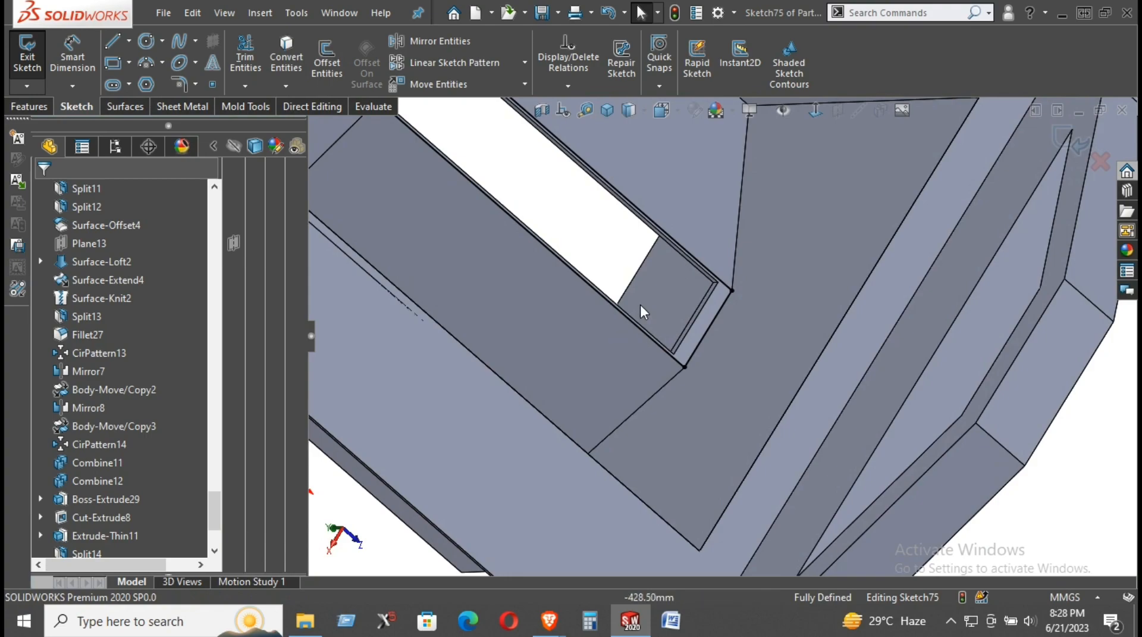
click(693, 325)
click(279, 65)
- Restart Convert Entities and select both long inner edges of the bottom opening
click(280, 62)
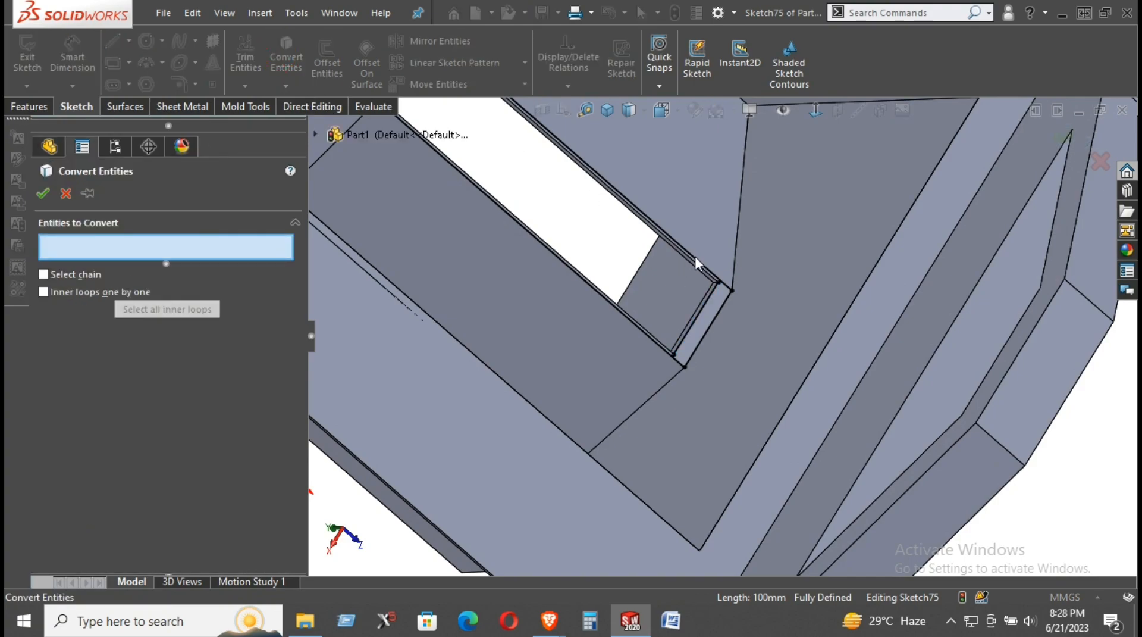
scroll(710, 292, down, 5)
click(721, 309)
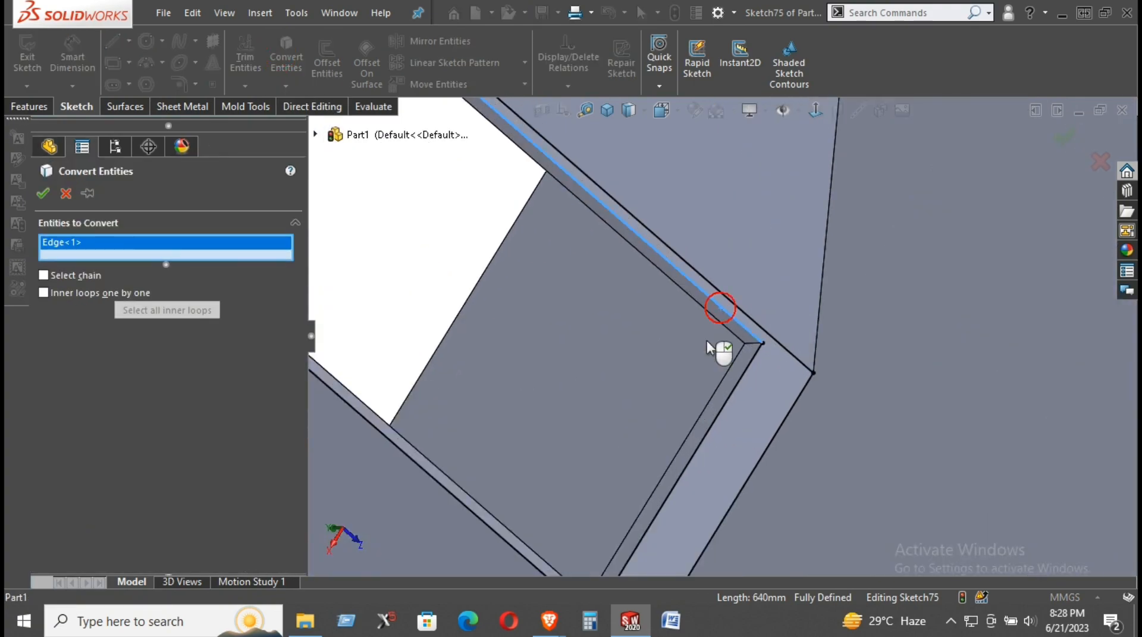
click(509, 535)
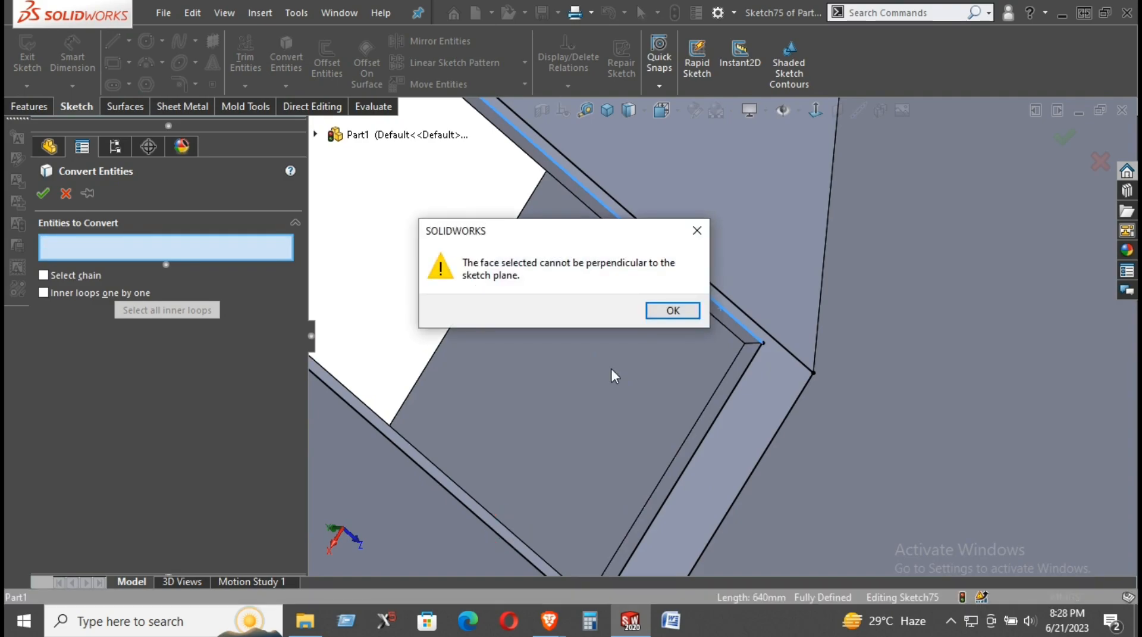
click(673, 310)
scroll(547, 424, down, 4)
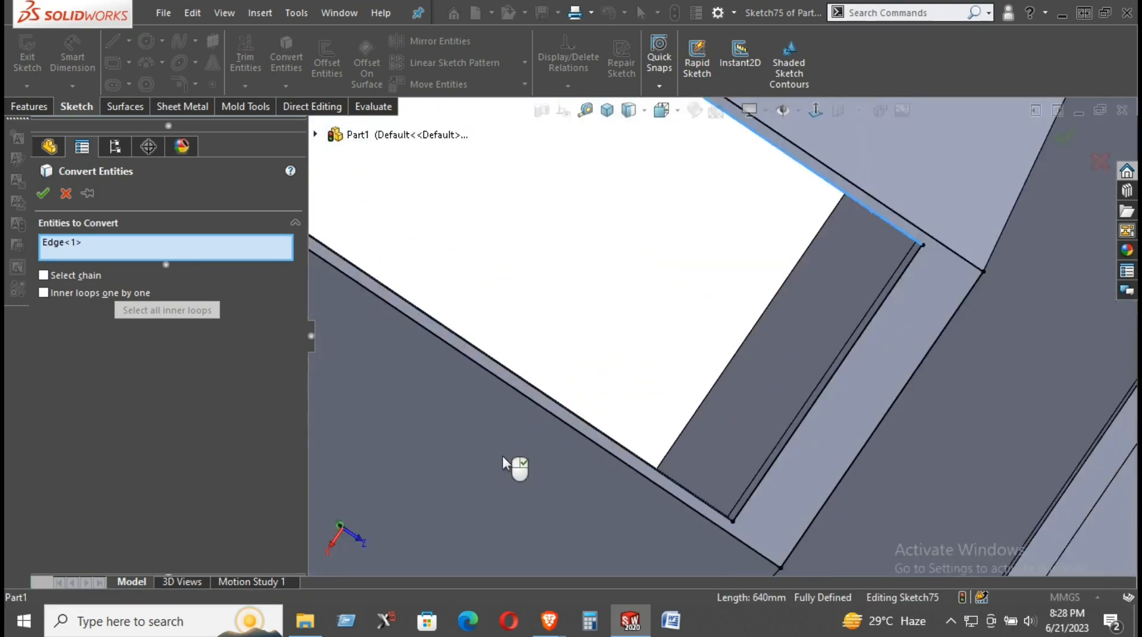
middle_drag(682, 496, 668, 531)
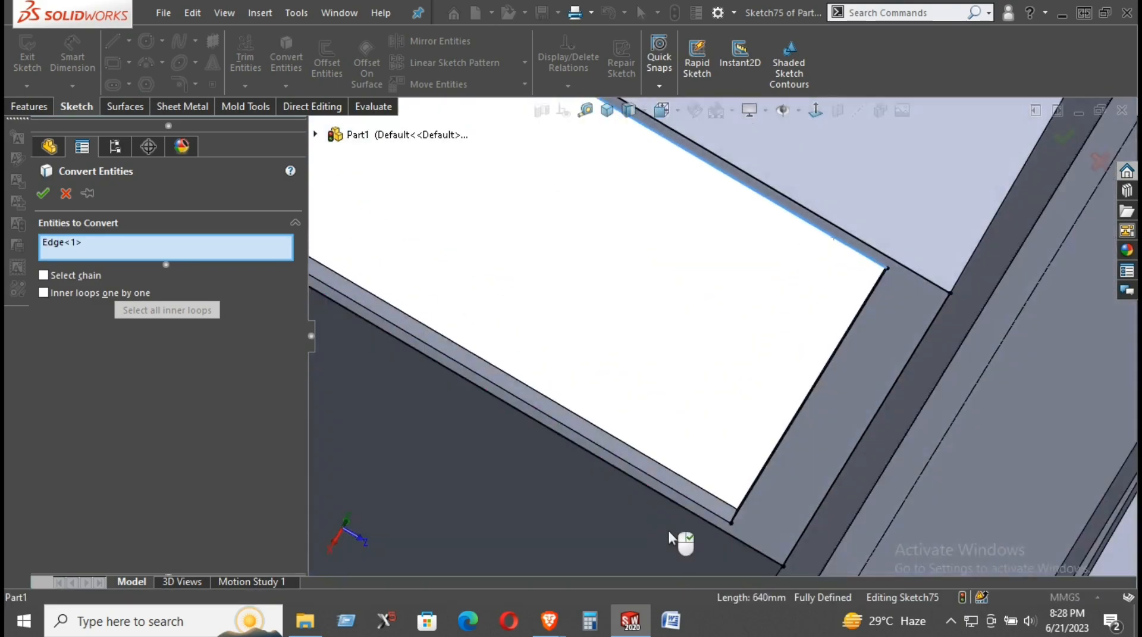
click(701, 506)
- Add the remaining short inner edge at the opening's other end and convert the three selected edges
scroll(702, 482, up, 5)
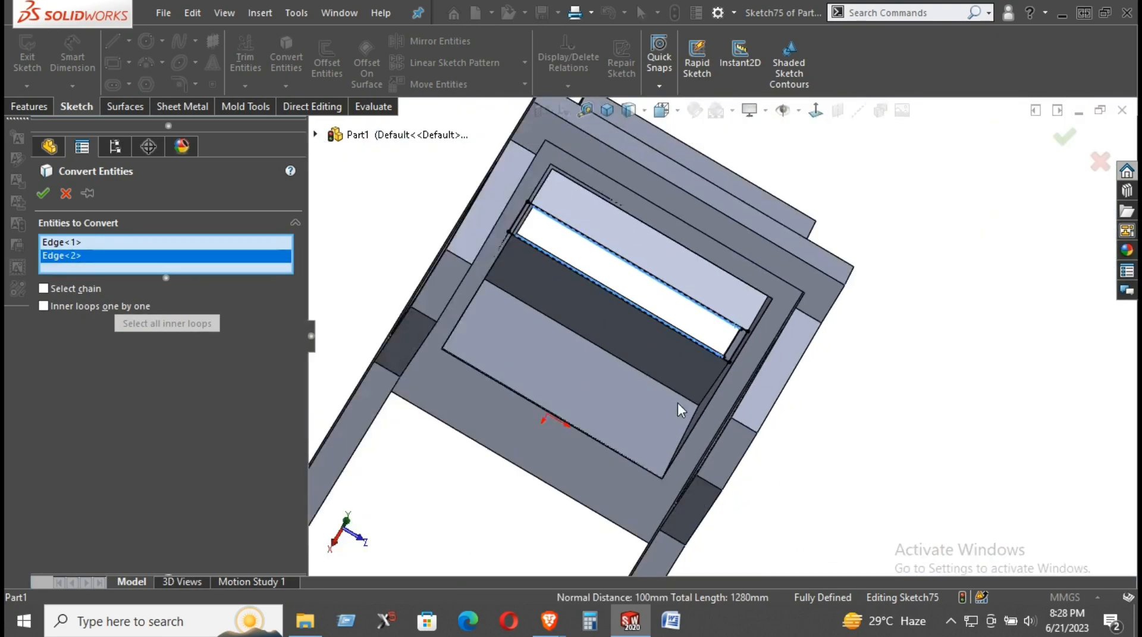
scroll(533, 227, down, 3)
scroll(527, 244, down, 3)
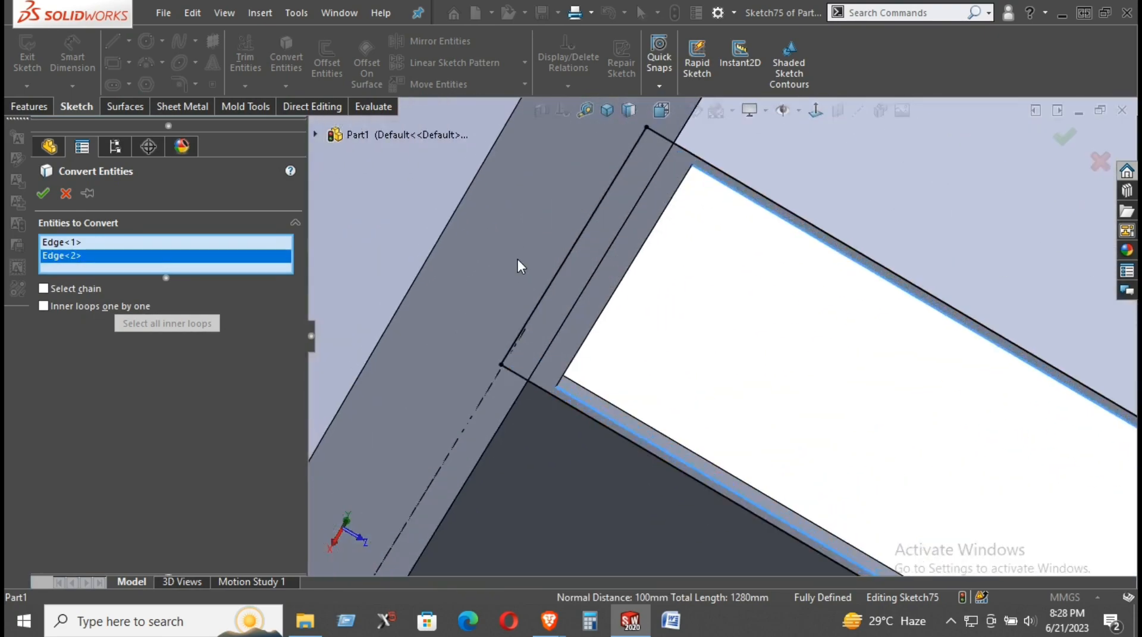
click(563, 328)
middle_drag(648, 363, 640, 333)
click(650, 324)
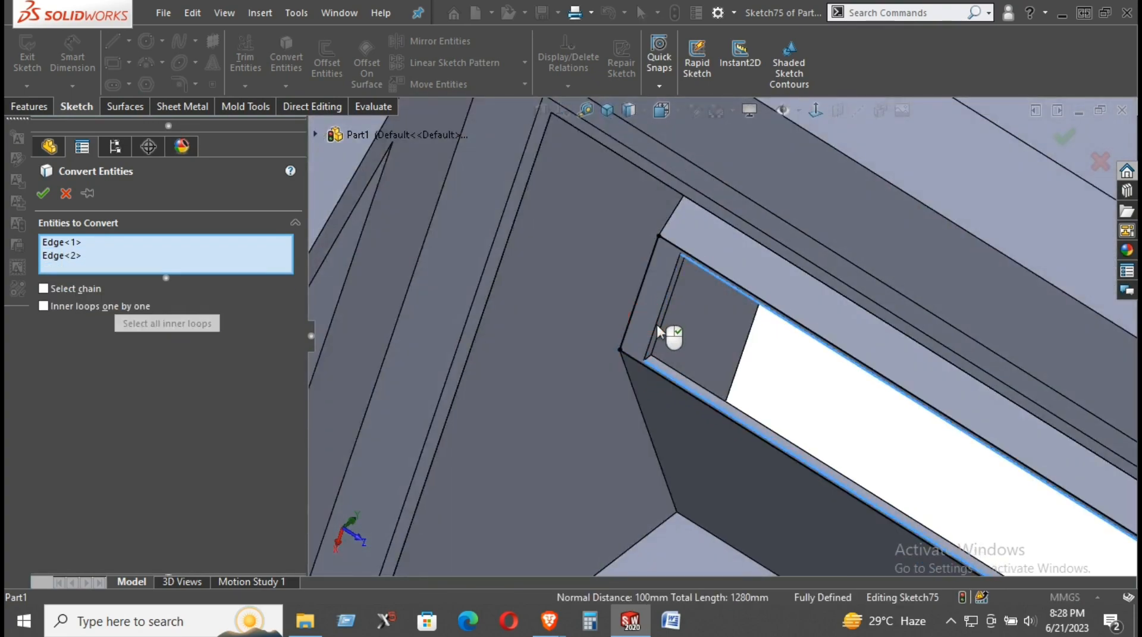
click(657, 327)
scroll(657, 329, up, 5)
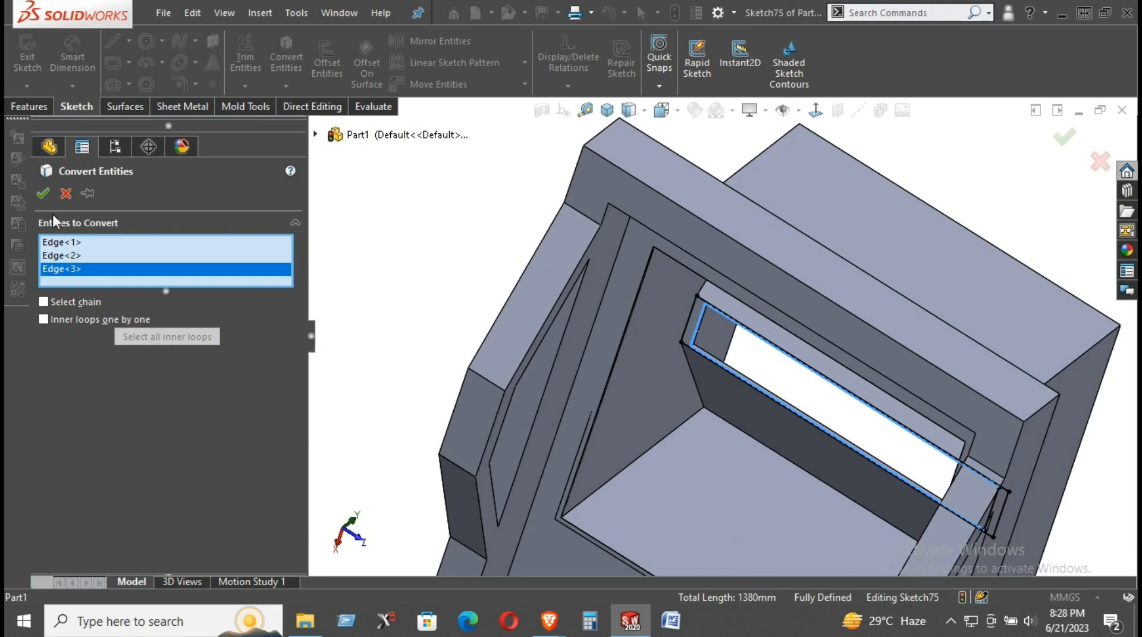
click(44, 193)
scroll(751, 336, down, 8)
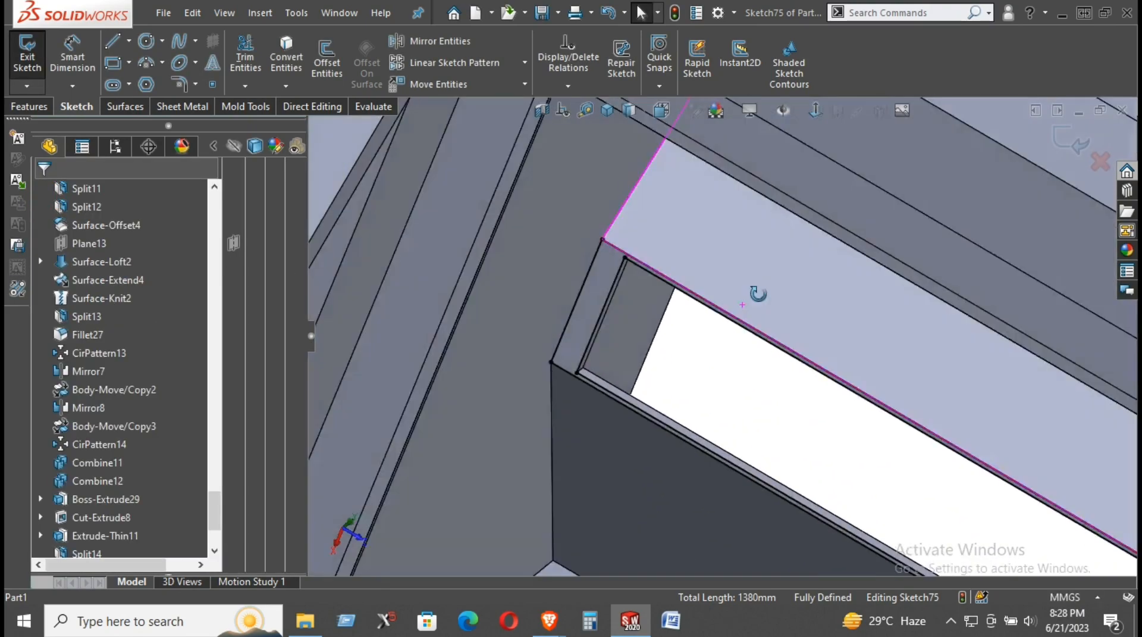
- Extrude the rim sketch around the funnel's bottom opening 740 mm downward as a blind boss merged with the model
scroll(759, 405, up, 5)
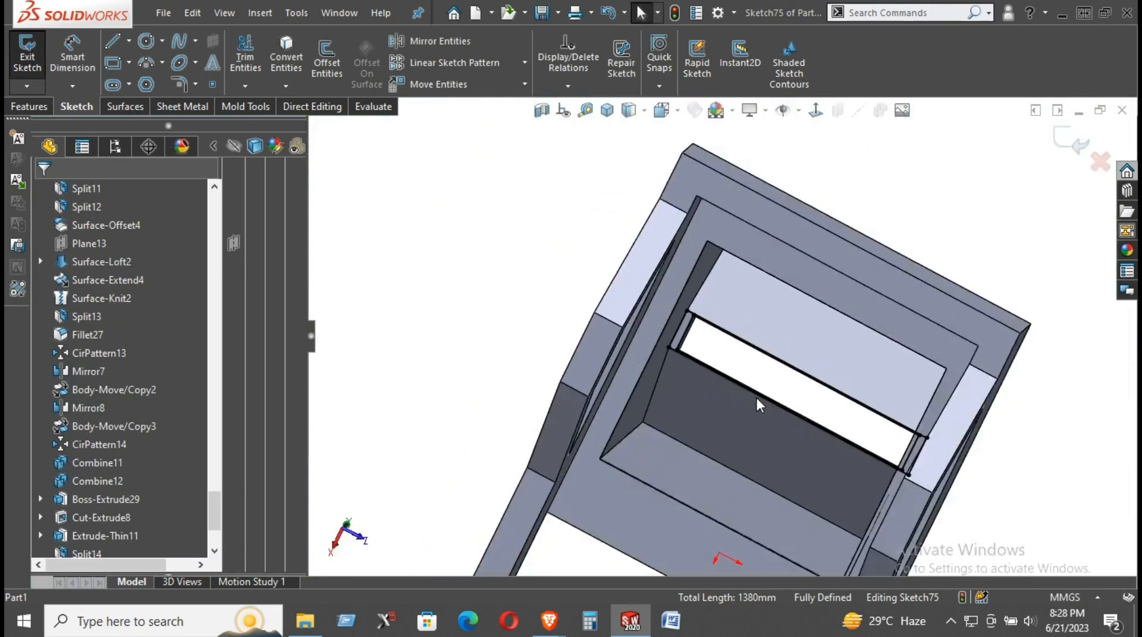
click(29, 106)
click(44, 73)
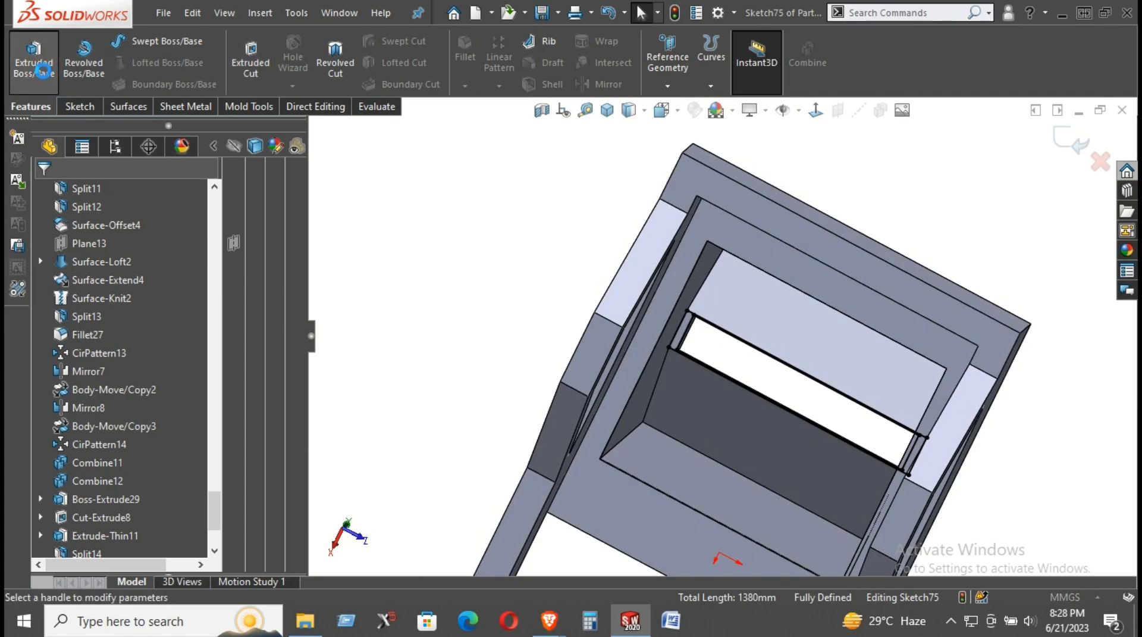
middle_drag(630, 326, 596, 425)
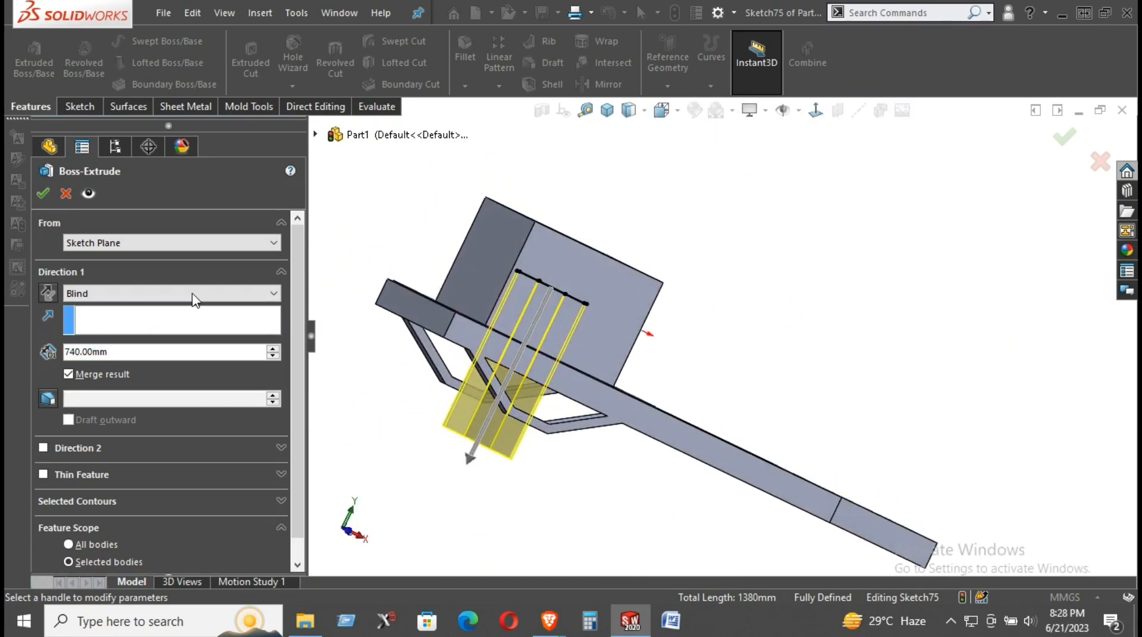
click(46, 195)
mouse_move(775, 320)
middle_down()
mouse_move(727, 338)
mouse_move(722, 196)
mouse_move(722, 288)
mouse_move(813, 420)
mouse_move(814, 510)
mouse_move(827, 416)
mouse_move(770, 378)
mouse_move(750, 423)
mouse_move(796, 323)
mouse_move(767, 303)
mouse_move(770, 247)
mouse_move(783, 245)
mouse_move(789, 334)
middle_up()
scroll(712, 416, up, 3)
scroll(708, 416, down, 1)
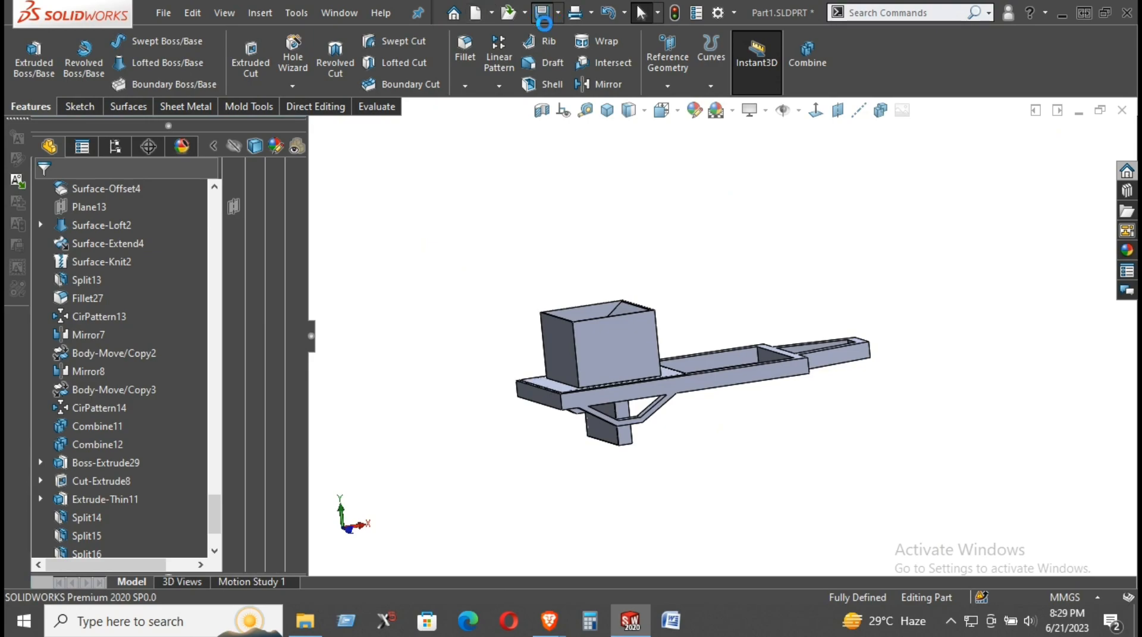
- Edit the new chute extrusion below the funnel and set its blind depth to 400 mm
scroll(619, 397, down, 3)
middle_drag(619, 398, 608, 367)
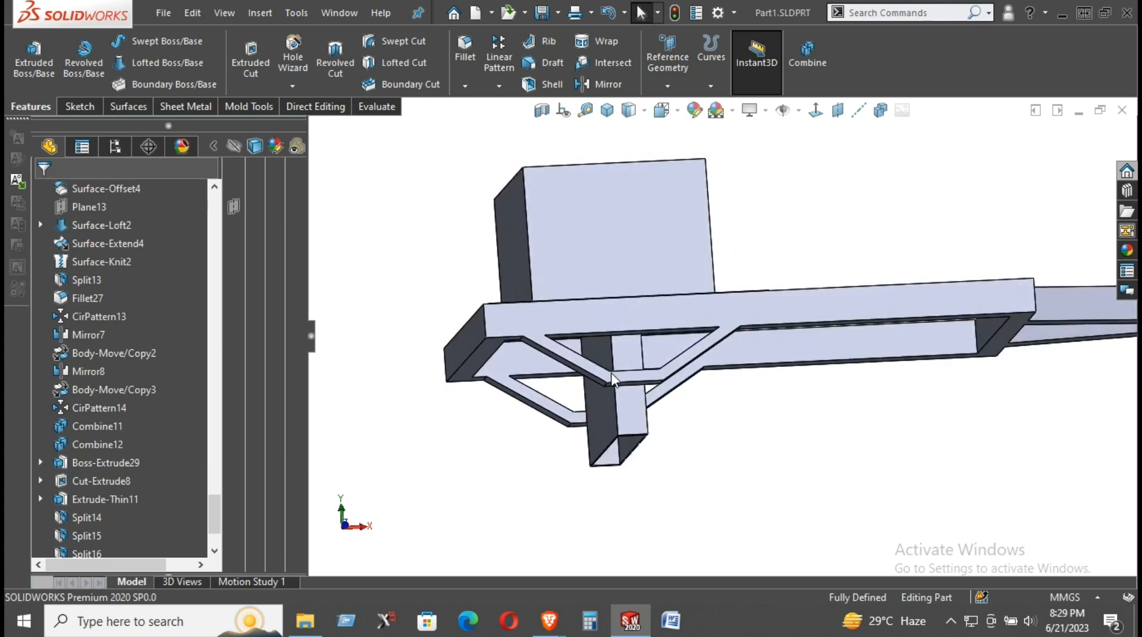
click(816, 111)
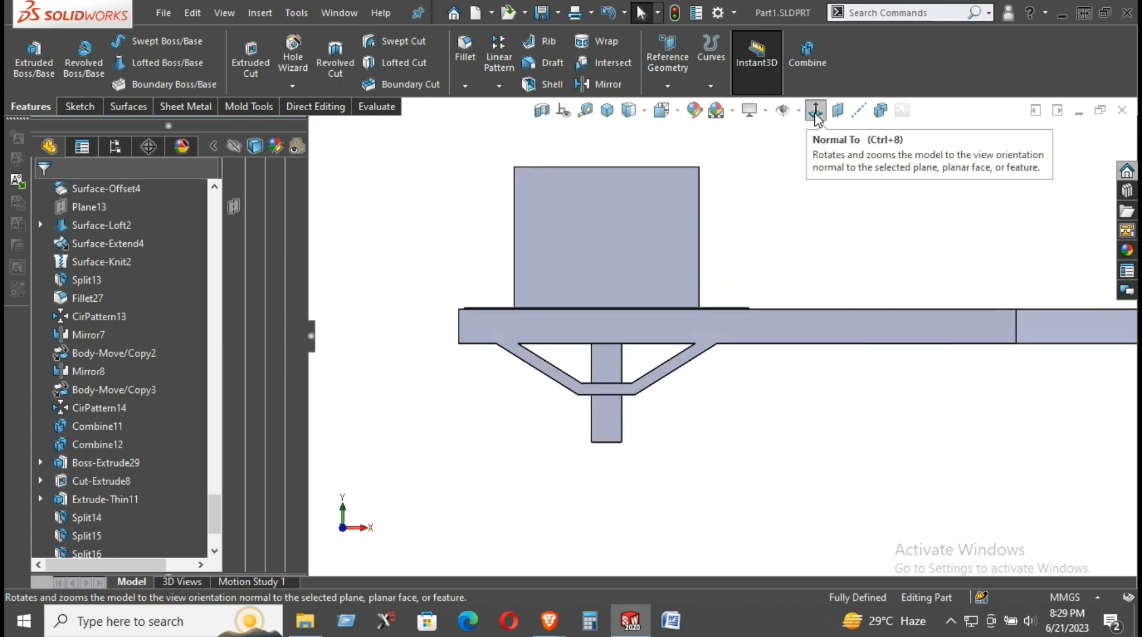
scroll(188, 437, down, 2)
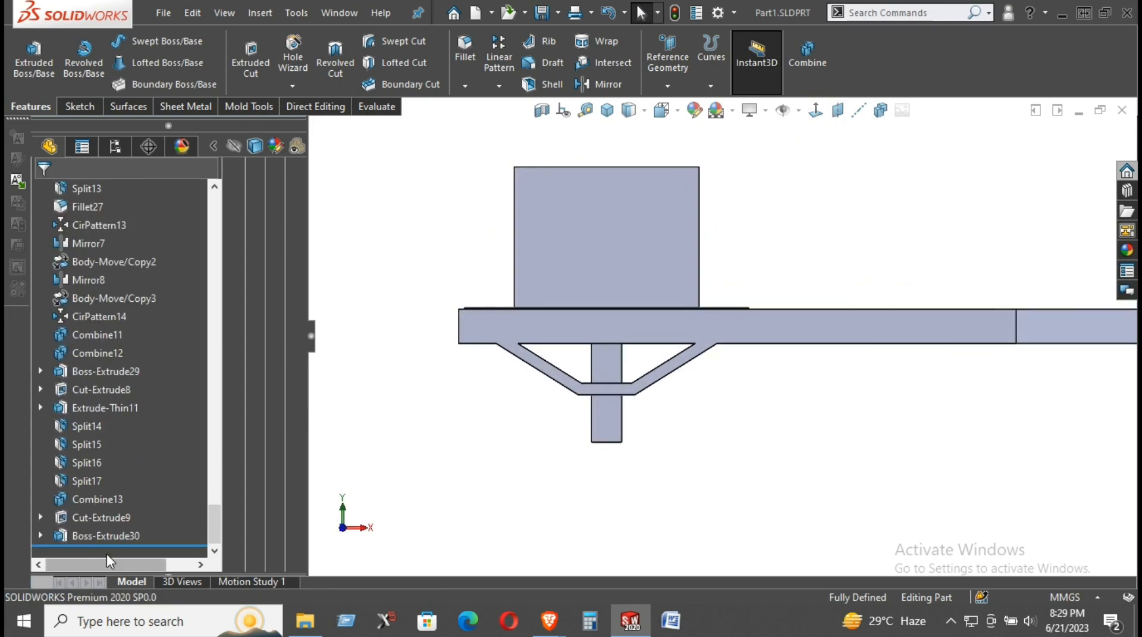
right_click(89, 535)
click(119, 244)
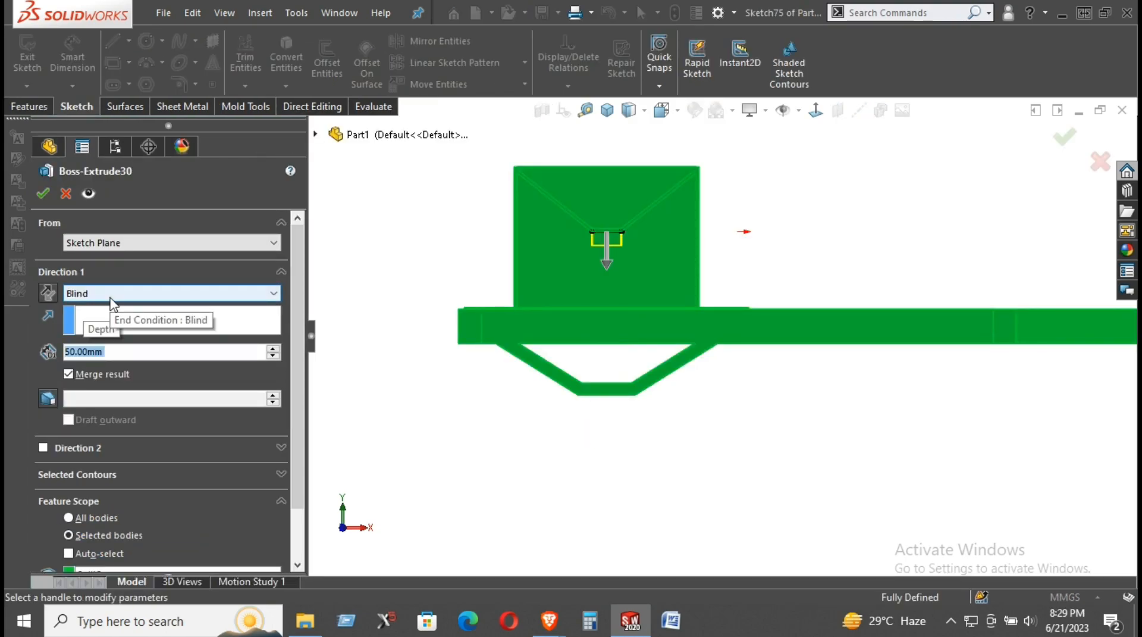
text(500)
key(Return)
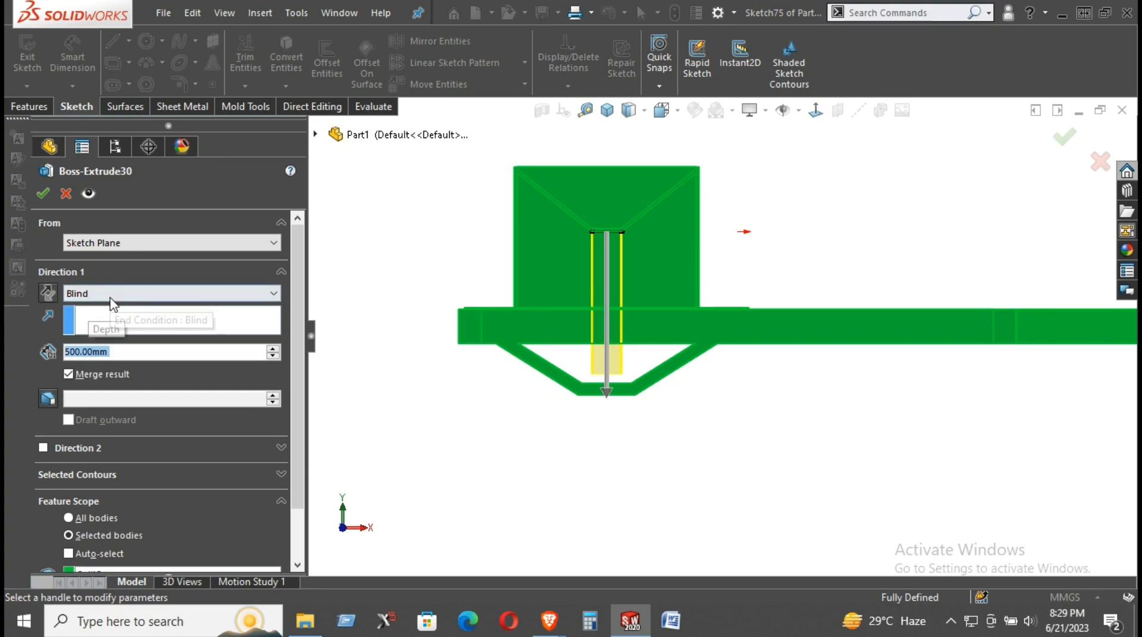
text(400)
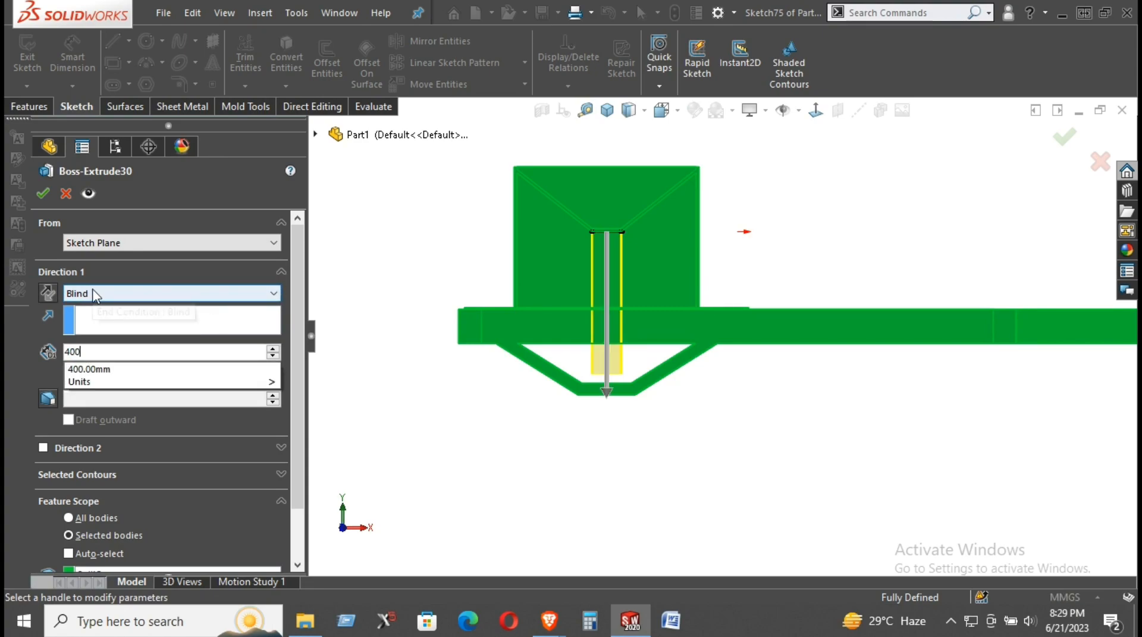
key(Return)
click(41, 191)
- Inspect the shortened chute from below and through the funnel, and save the part
mouse_move(595, 378)
middle_down()
mouse_move(653, 273)
mouse_move(619, 328)
mouse_move(623, 377)
mouse_move(589, 357)
mouse_move(607, 340)
mouse_move(607, 361)
middle_up()
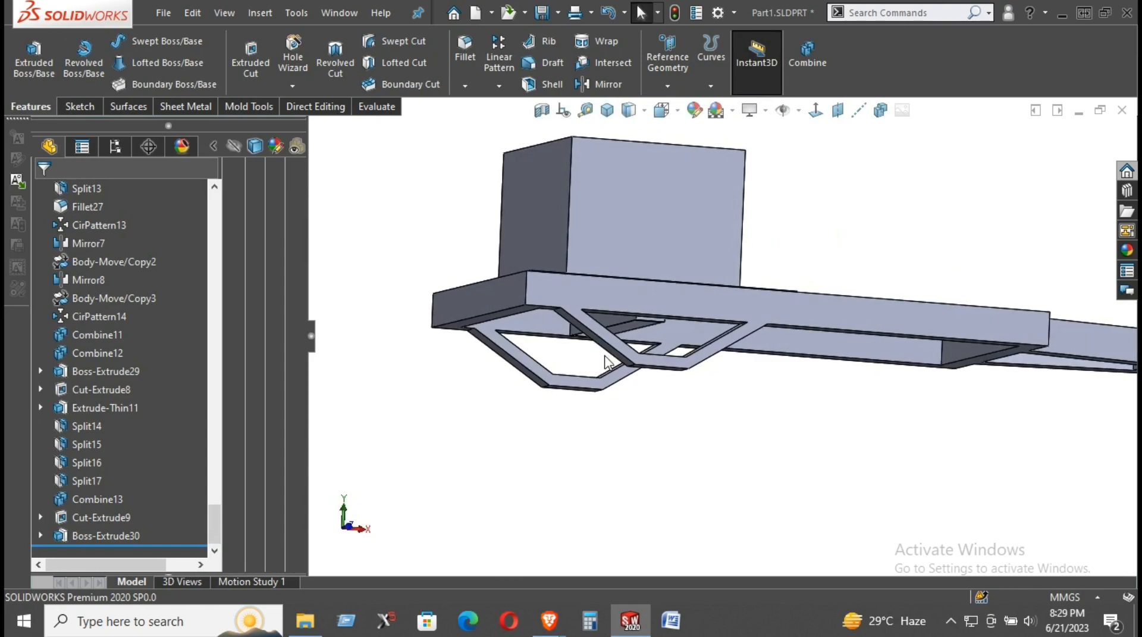
middle_drag(606, 379, 580, 476)
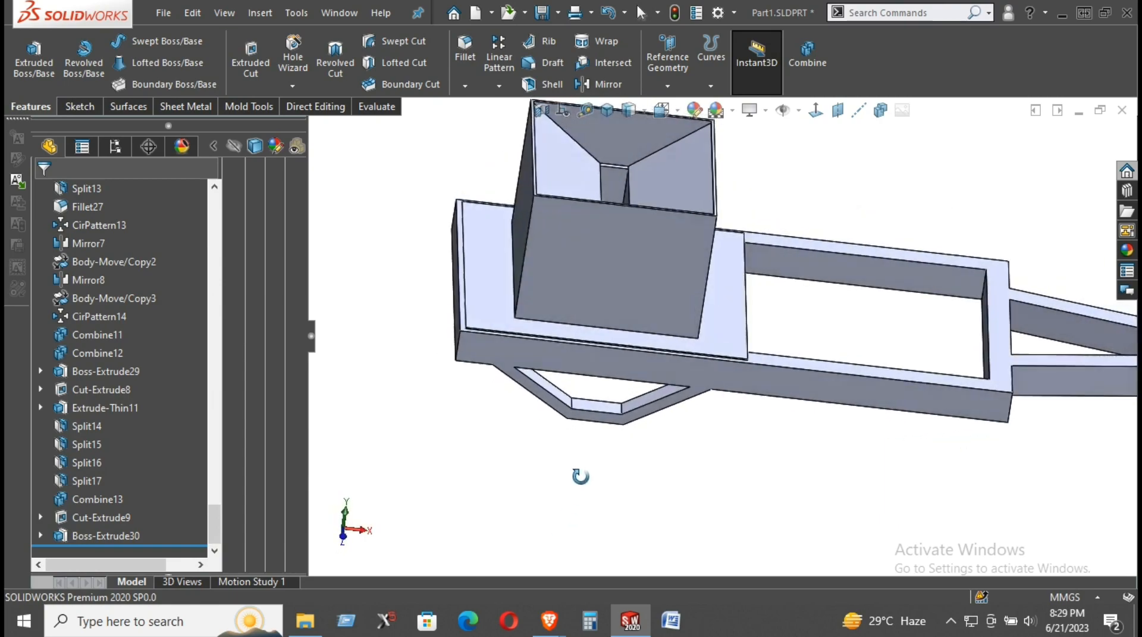
scroll(581, 476, up, 5)
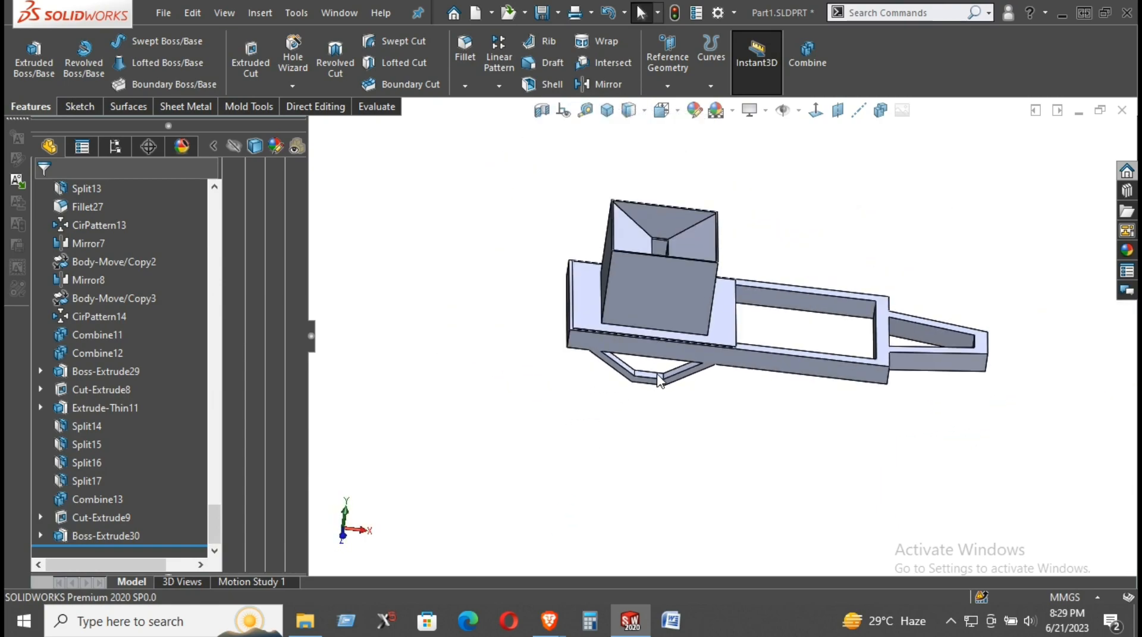
scroll(657, 375, down, 1)
scroll(652, 378, up, 1)
click(547, 14)
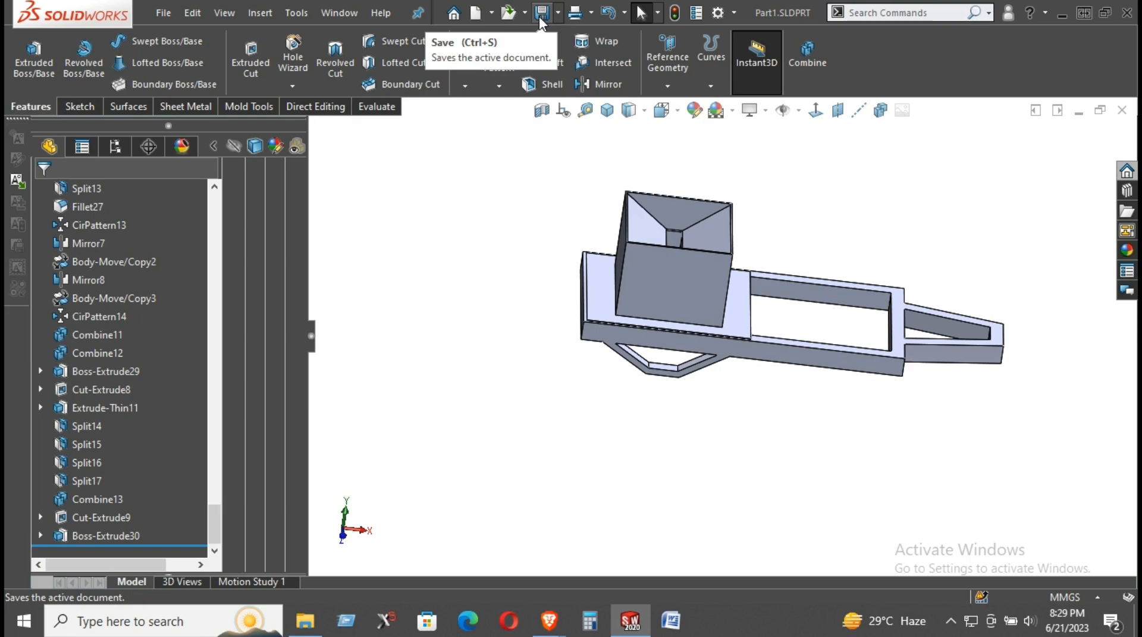
scroll(642, 202, down, 2)
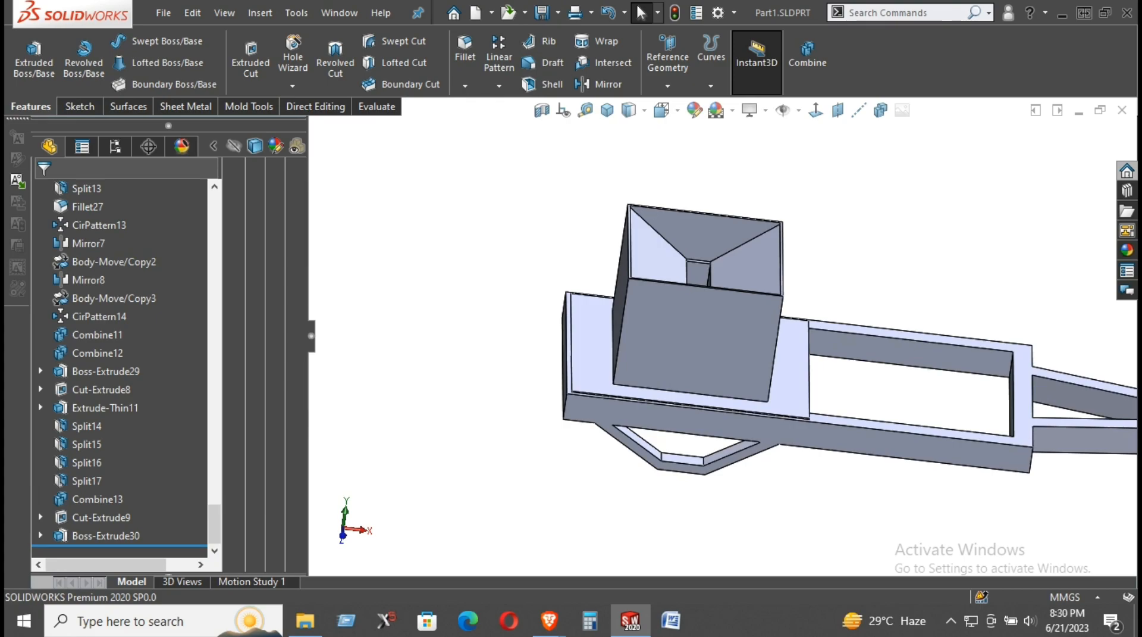
key(alt+Tab)
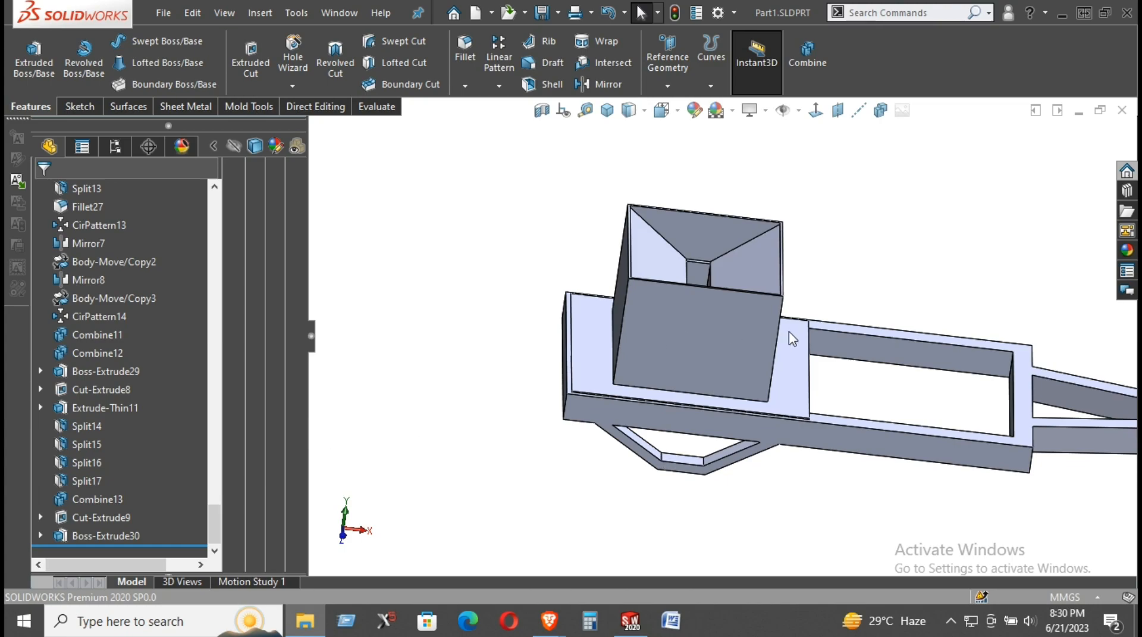
middle_drag(783, 356, 765, 392)
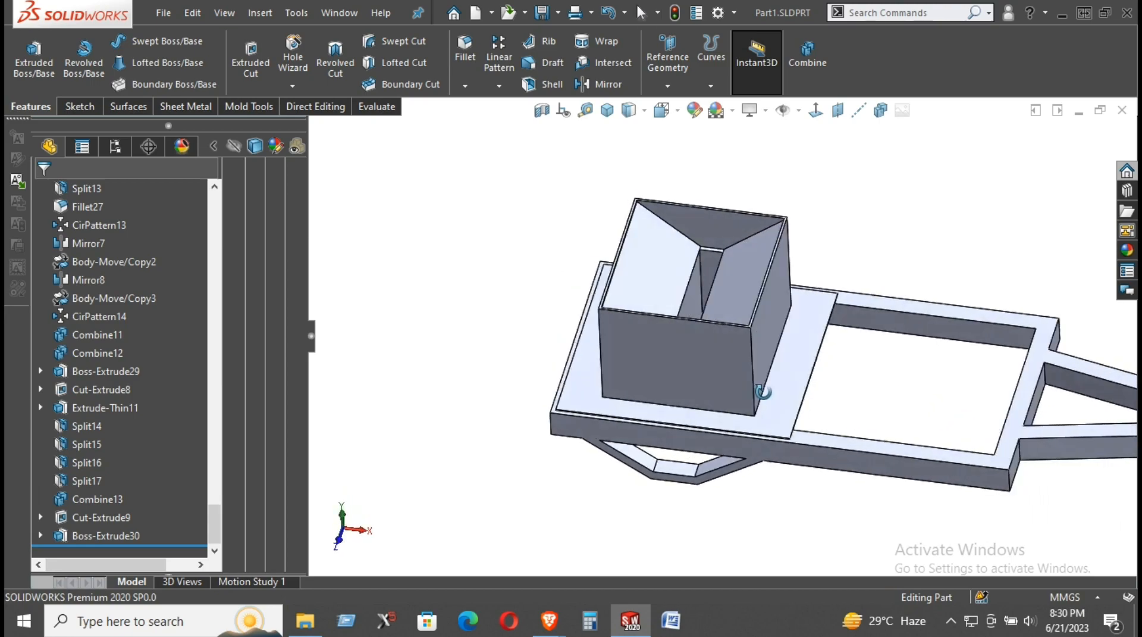
click(784, 384)
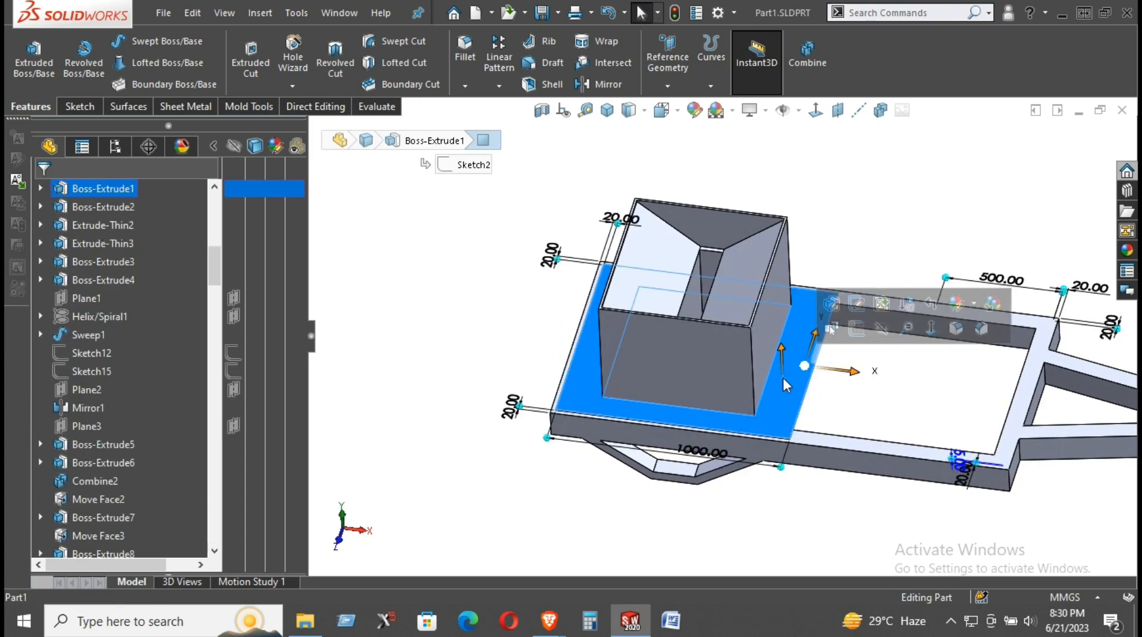
click(840, 400)
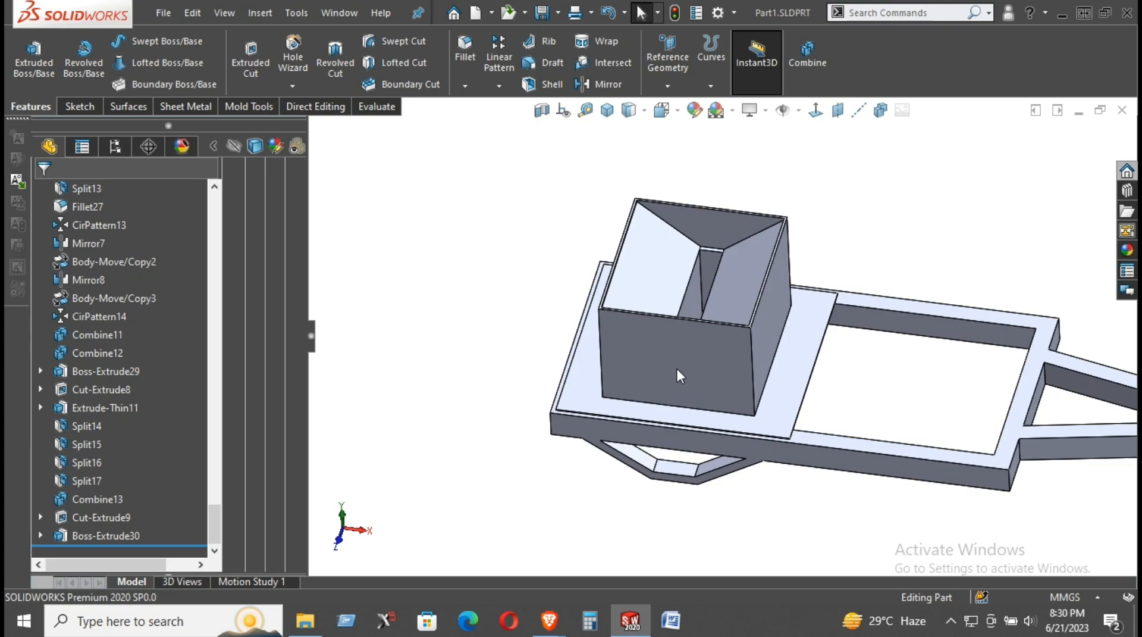
- Try to change the transparency of the box's front face
click(650, 375)
right_click(650, 375)
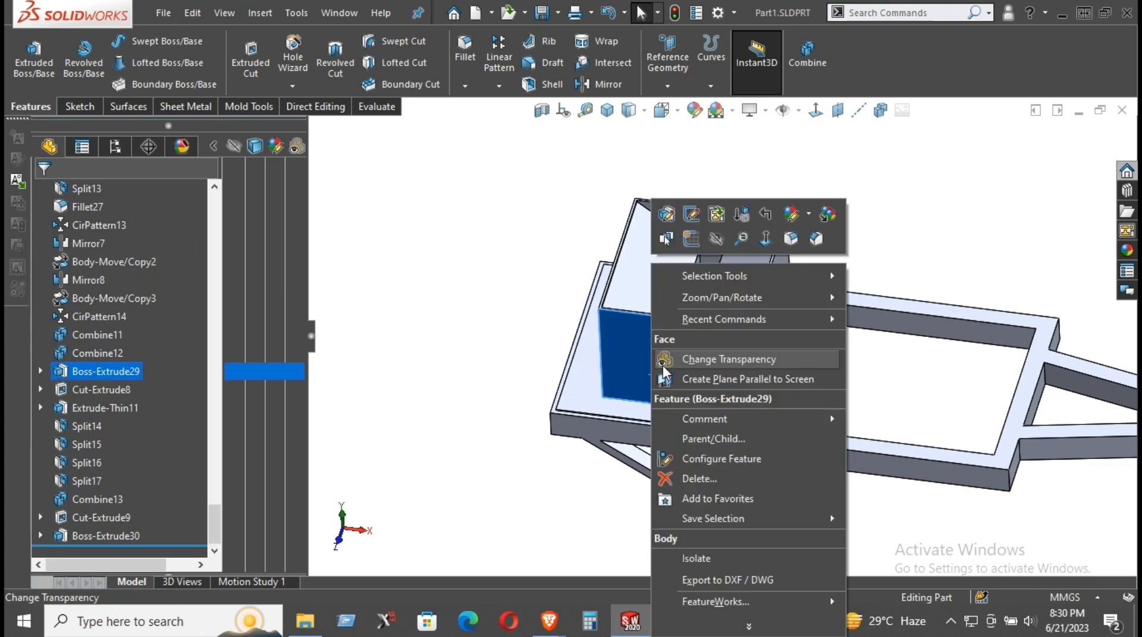
click(667, 360)
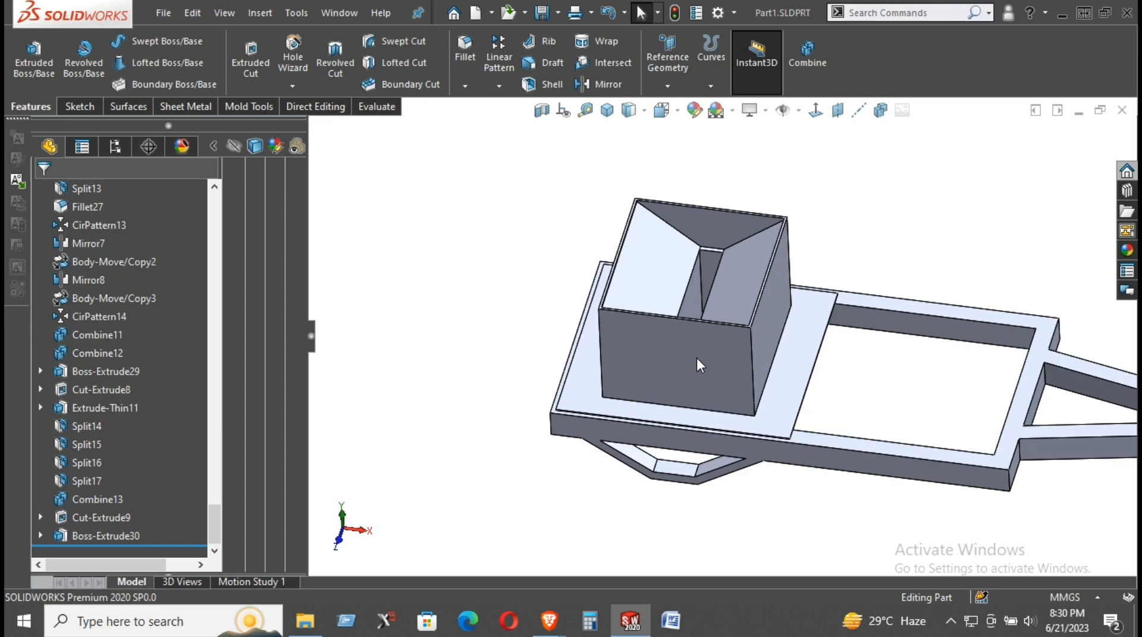
- Start a sketch on the box's side facing the narrow frame end and draw a rectangle about 452 by 306 mm across its upper edge
right_click(769, 303)
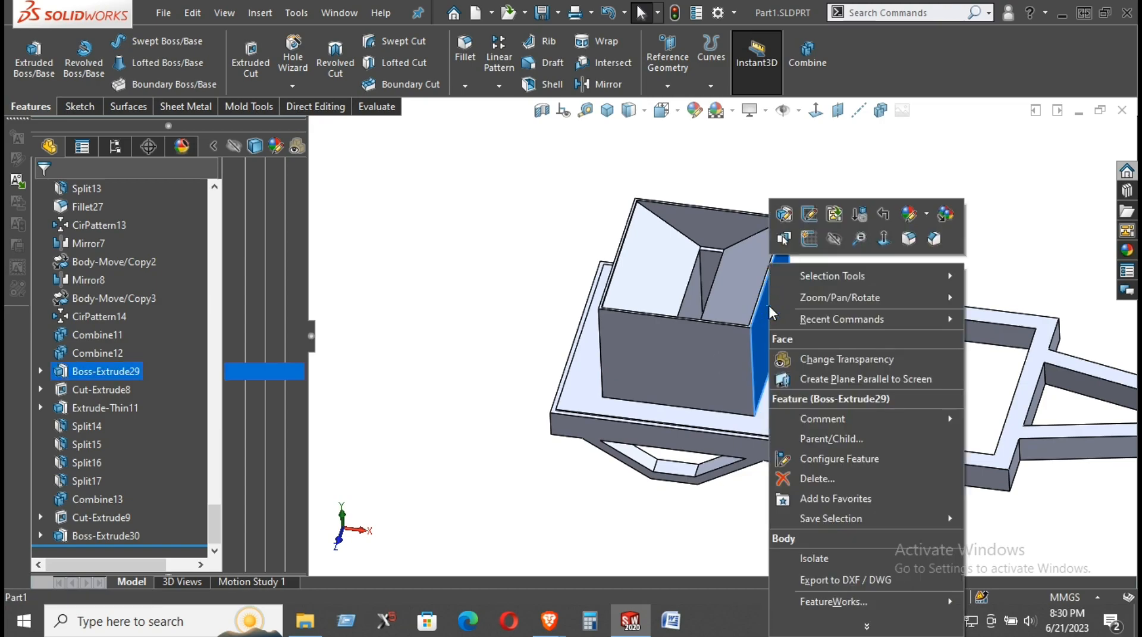
click(783, 236)
click(821, 112)
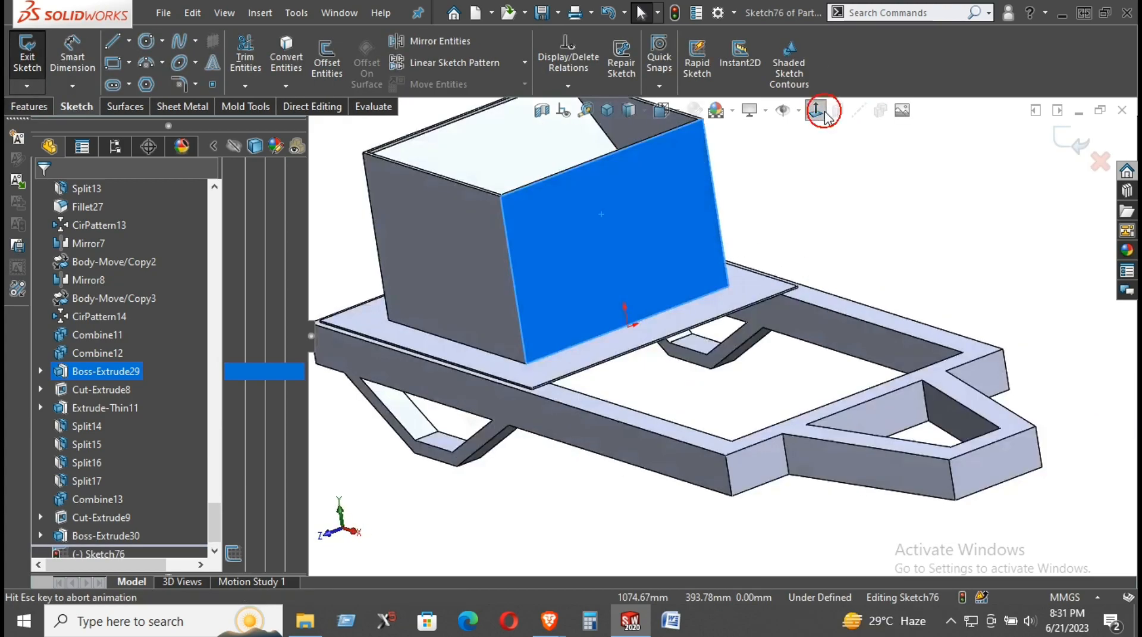
scroll(778, 268, up, 4)
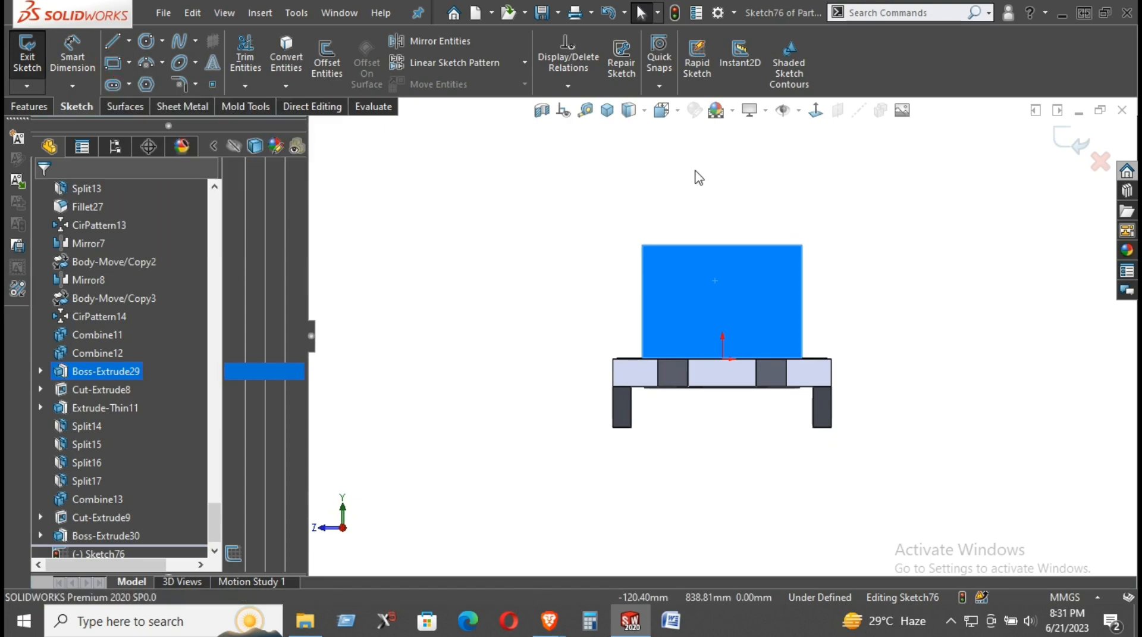
click(114, 62)
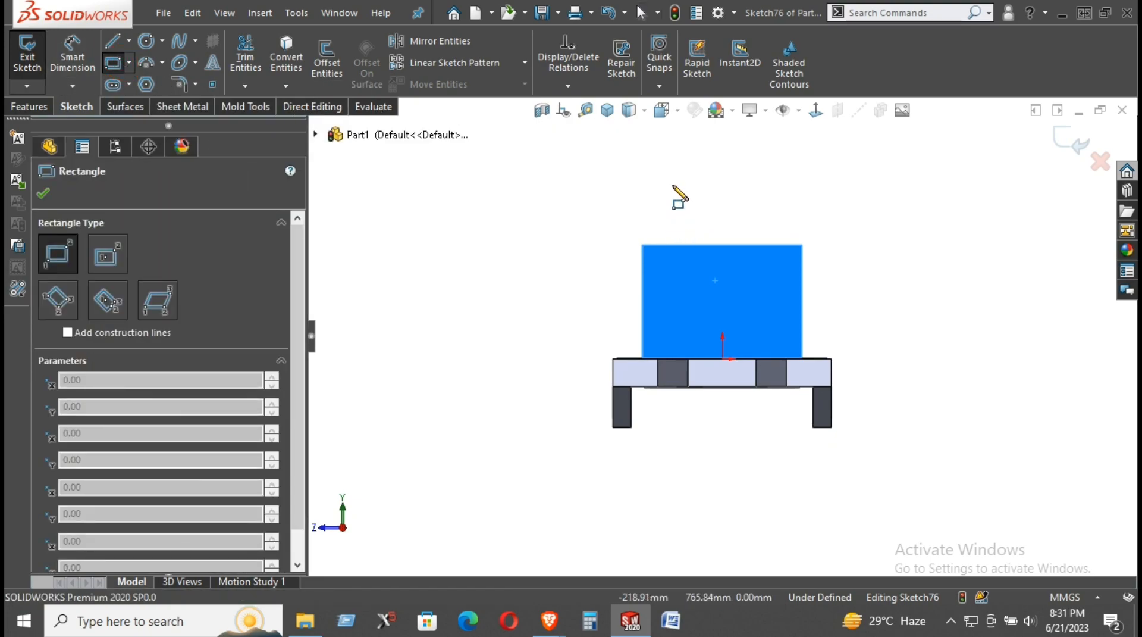
click(671, 183)
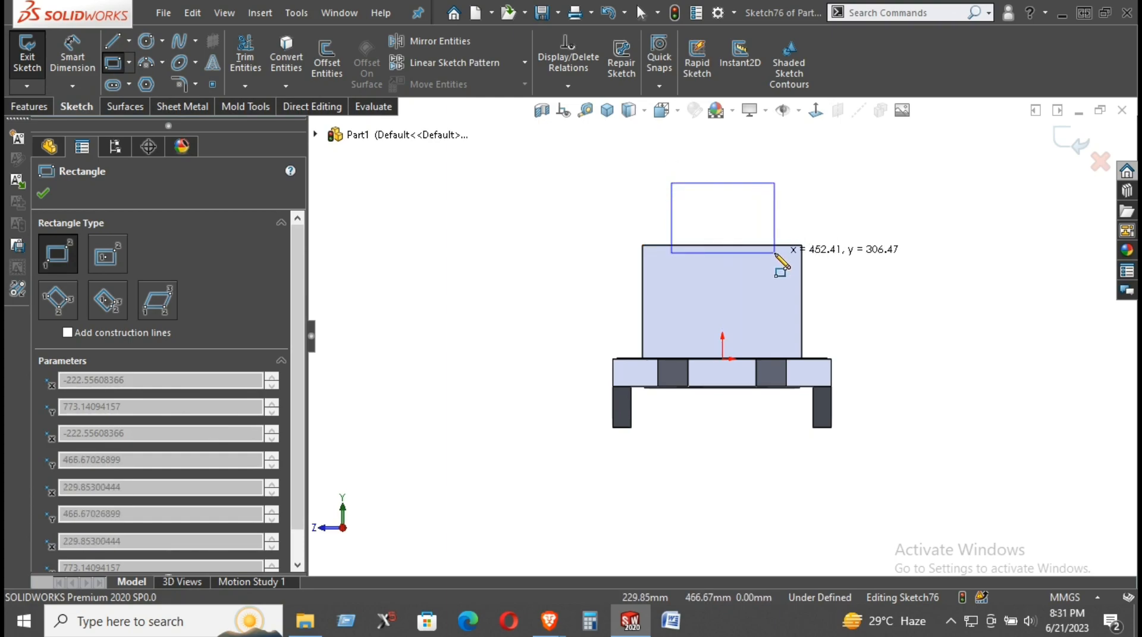
click(774, 252)
right_click(811, 203)
click(830, 217)
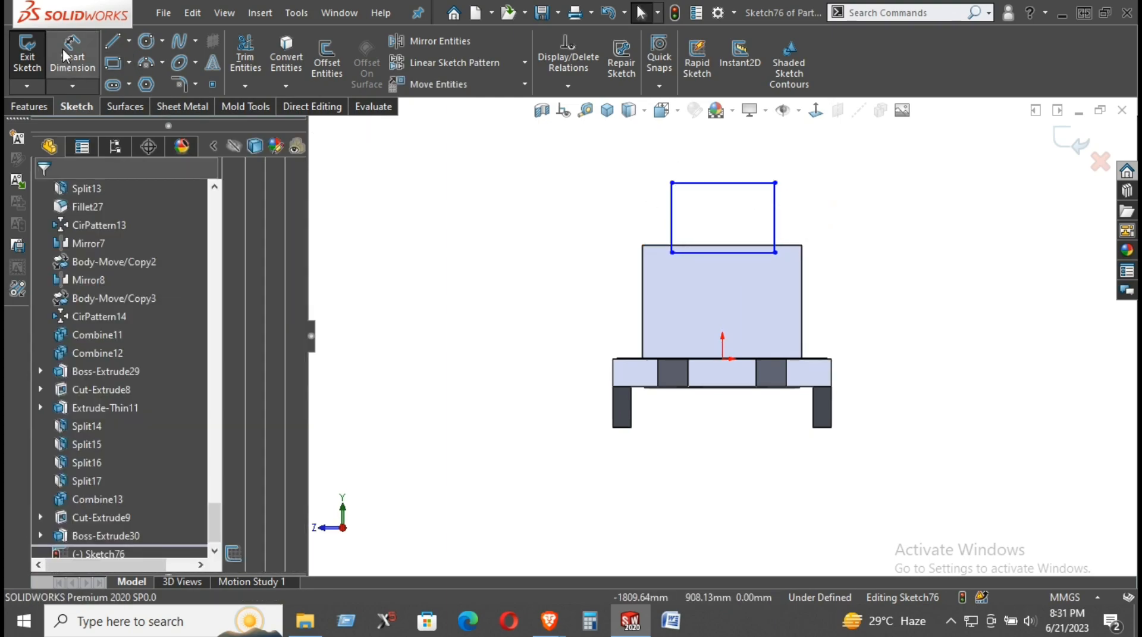
- Draw a vertical centerline from the origin to the midpoint of the rectangle's top edge
click(128, 41)
click(132, 81)
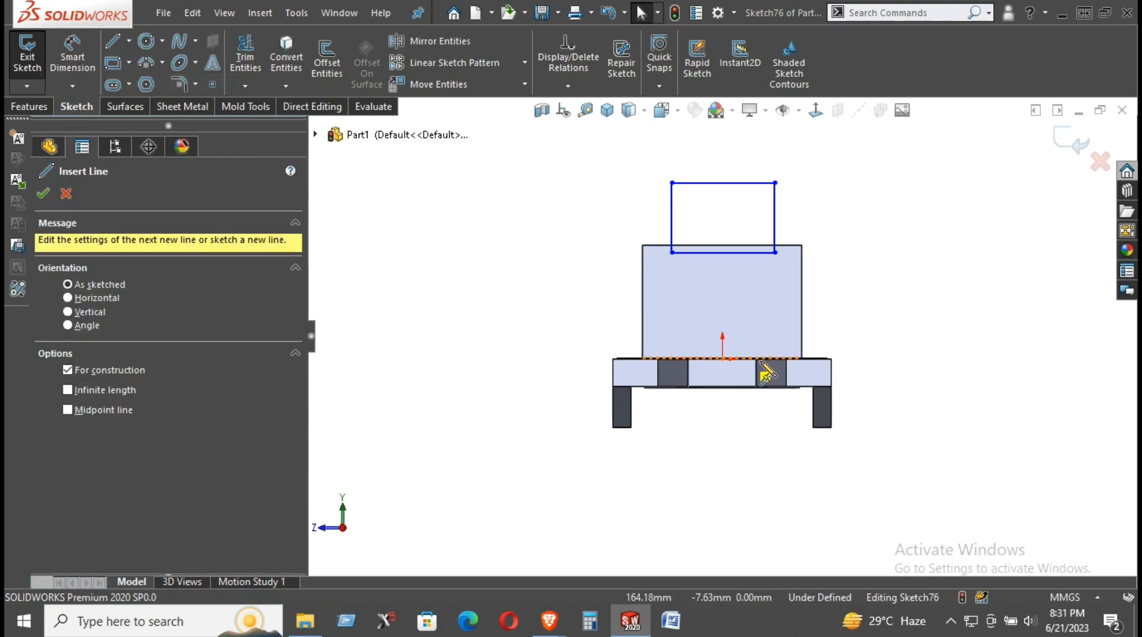
mouse_move(722, 358)
mouse_down()
mouse_move(735, 194)
mouse_move(742, 200)
mouse_move(723, 182)
mouse_up()
right_click(857, 222)
click(901, 222)
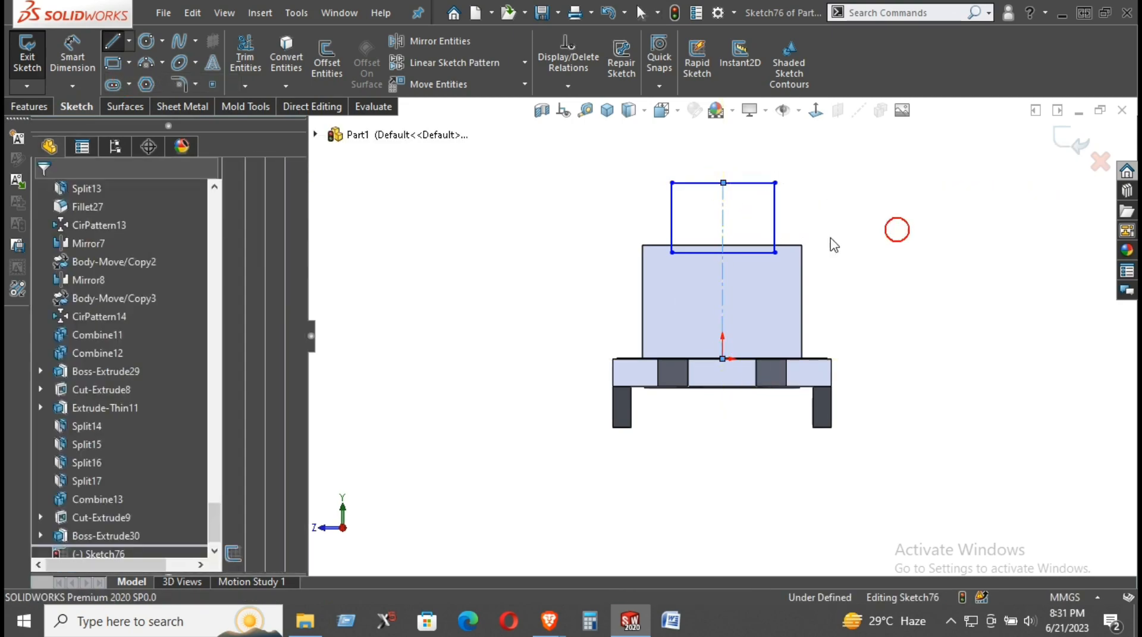
- Move the rectangle's lower corner above the box's top edge, resizing the rectangle to about 467 by 233 mm
click(723, 232)
click(799, 184)
click(860, 263)
mouse_move(859, 262)
middle_down()
mouse_move(836, 289)
mouse_move(716, 318)
mouse_move(771, 306)
mouse_move(812, 321)
mouse_move(753, 332)
mouse_move(788, 250)
middle_up()
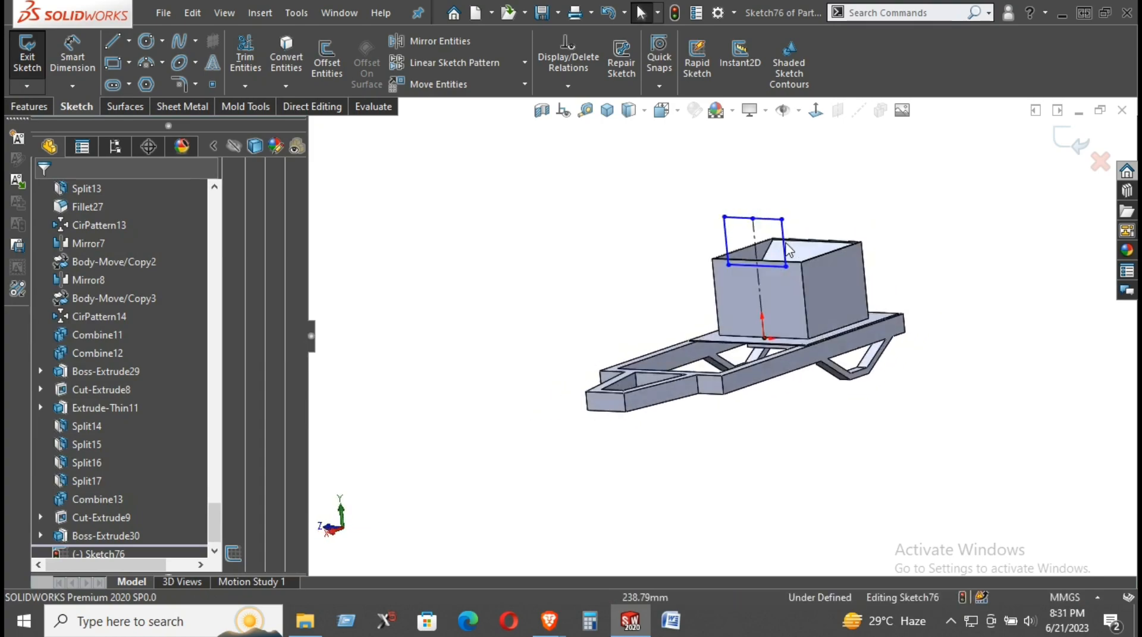
click(816, 110)
drag(804, 255, 805, 230)
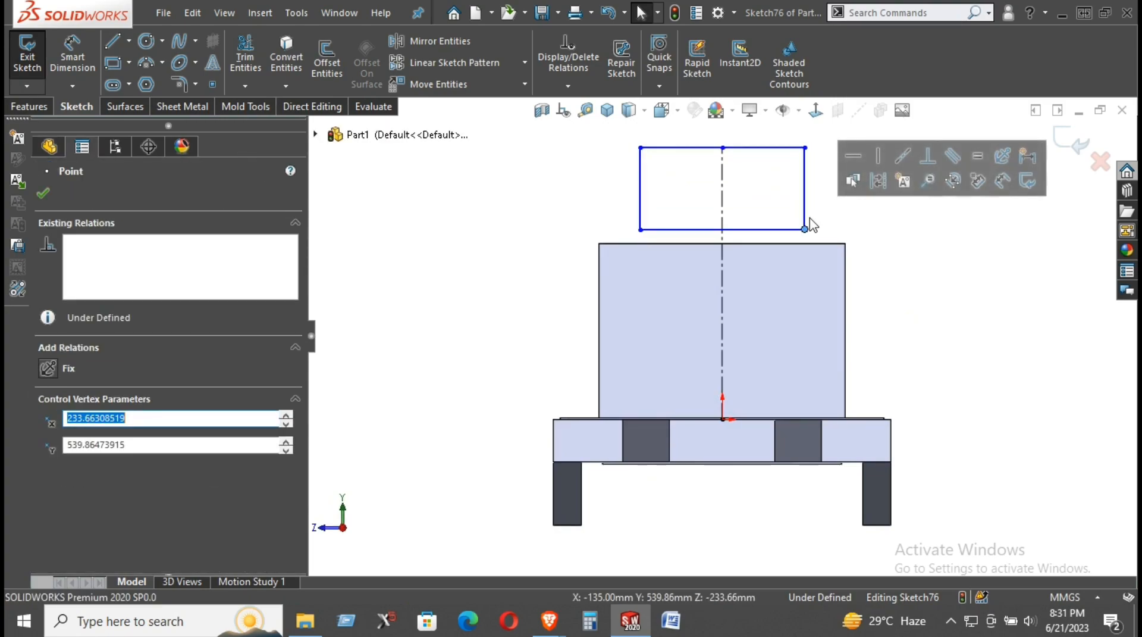
- Dimension the rectangle above the box to 250 mm high and 450 mm wide
right_drag(857, 269, 837, 175)
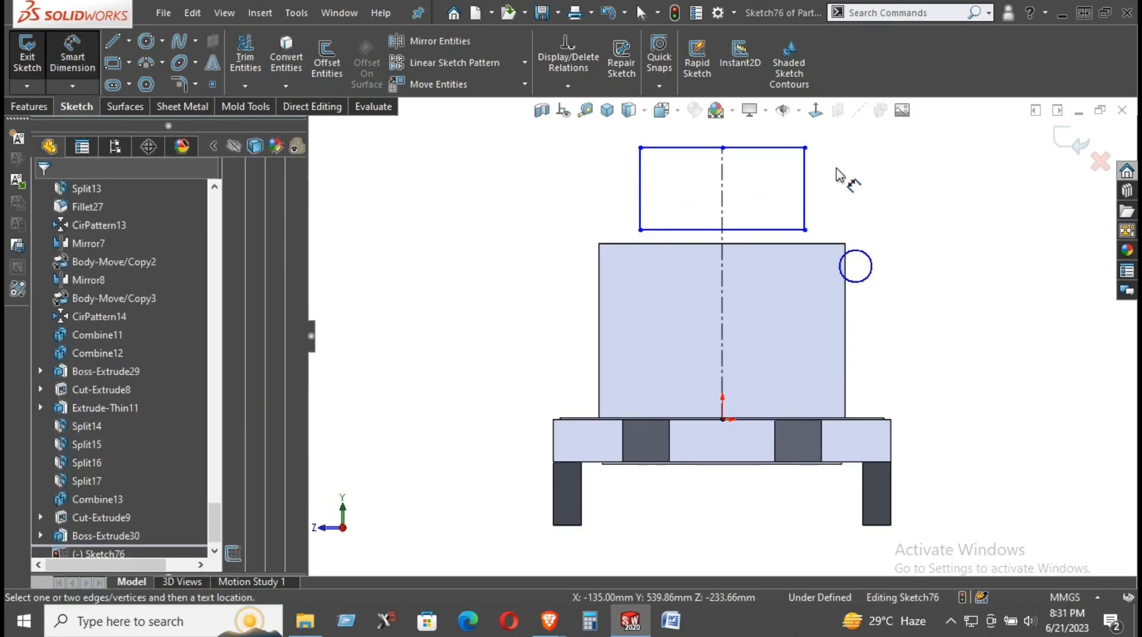
click(807, 186)
click(873, 199)
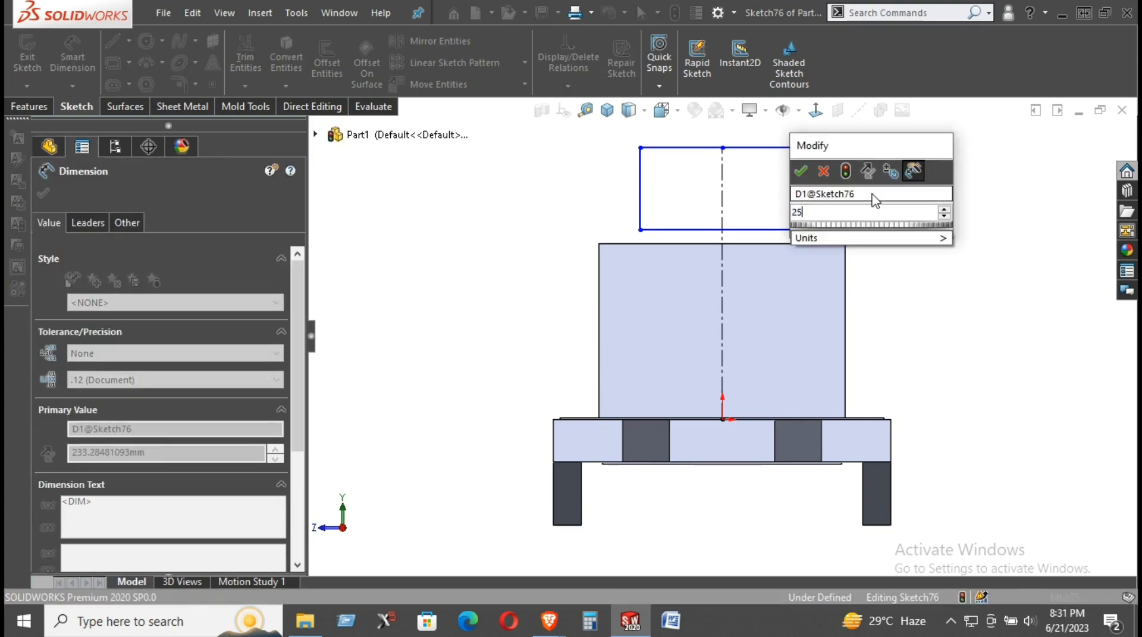
key(Return)
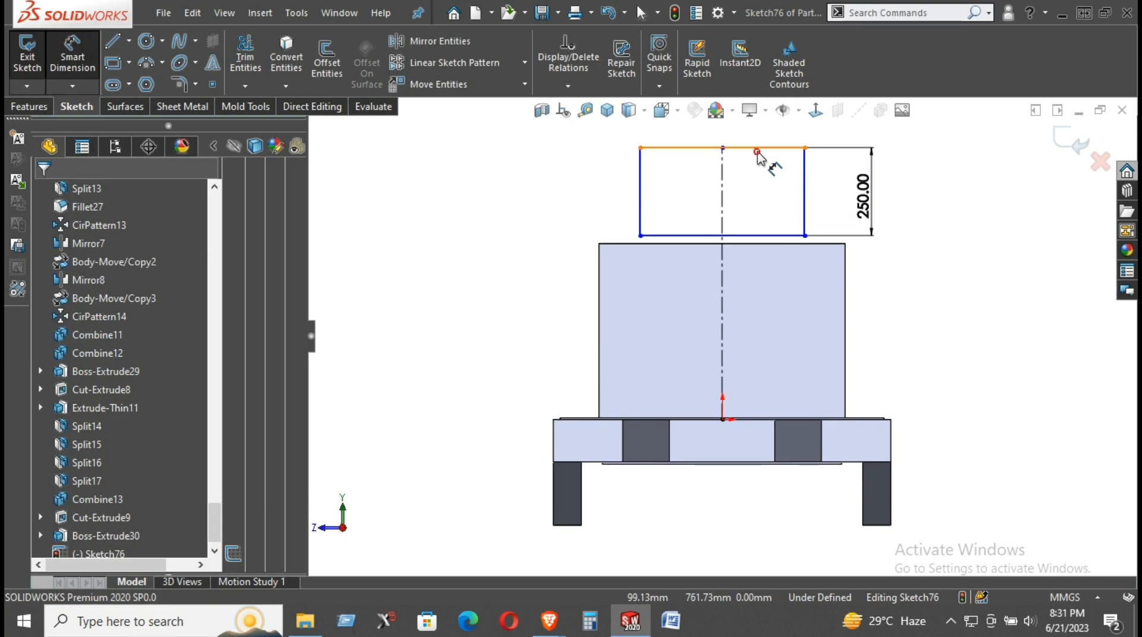
click(757, 149)
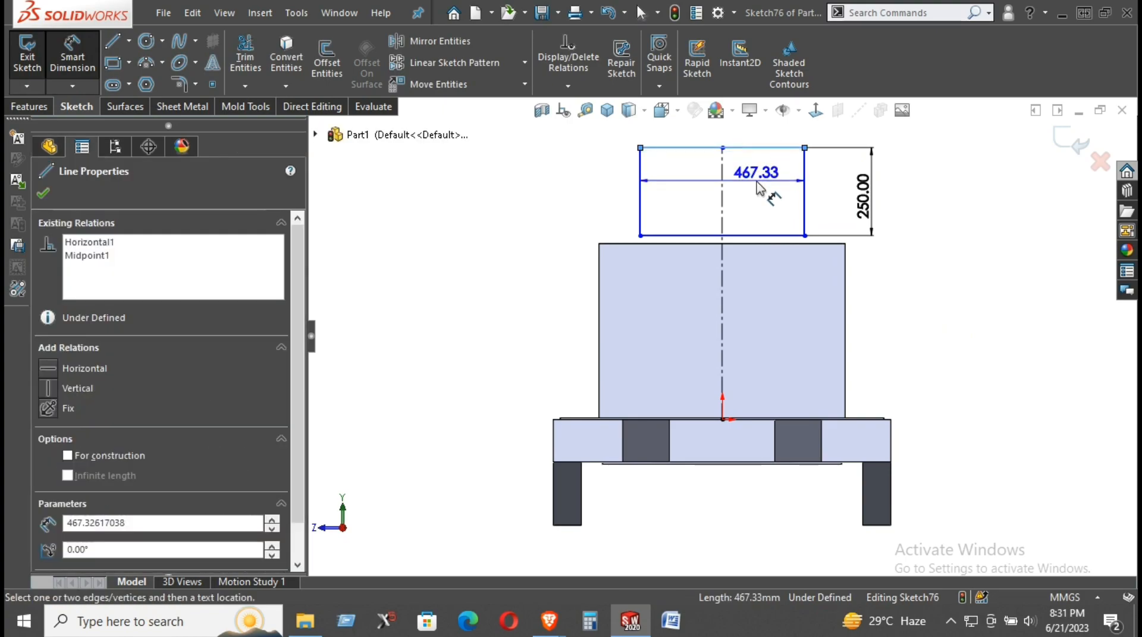
click(751, 174)
text(450)
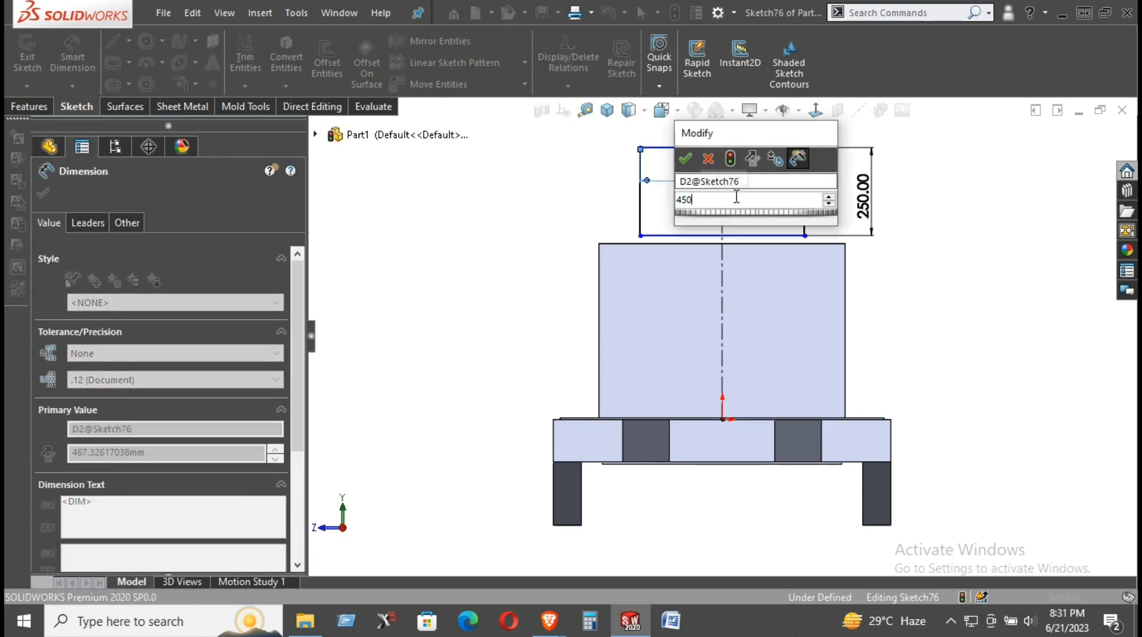
key(Return)
click(937, 284)
- Move the rectangle slightly higher and set the distance between its lower edge and the box's top edge to 50 mm
middle_drag(870, 299, 923, 369)
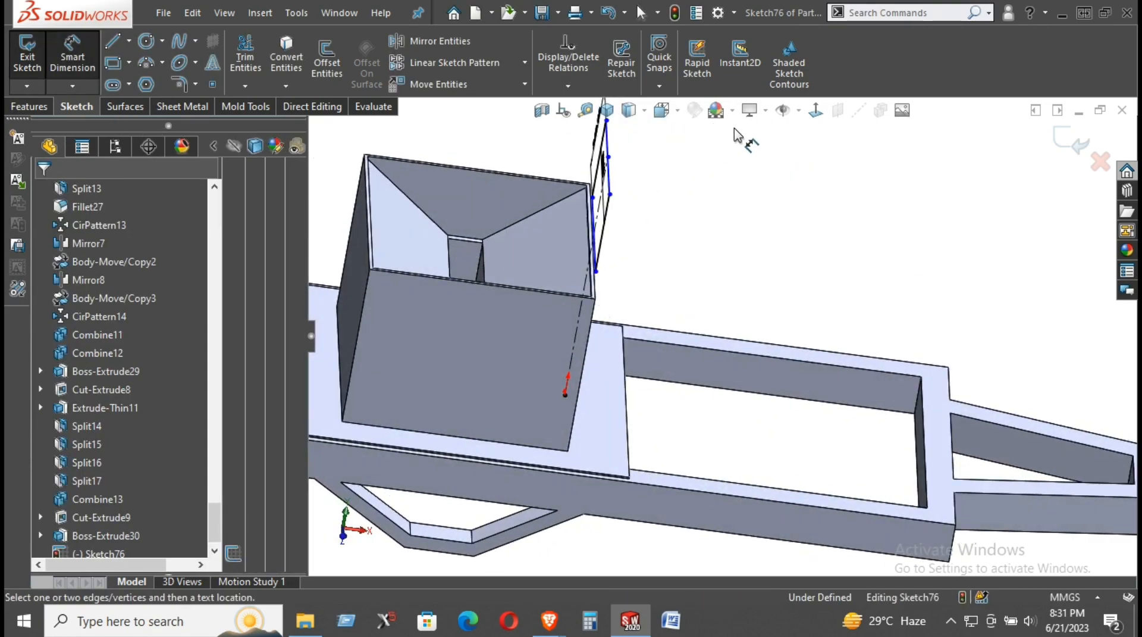
click(815, 110)
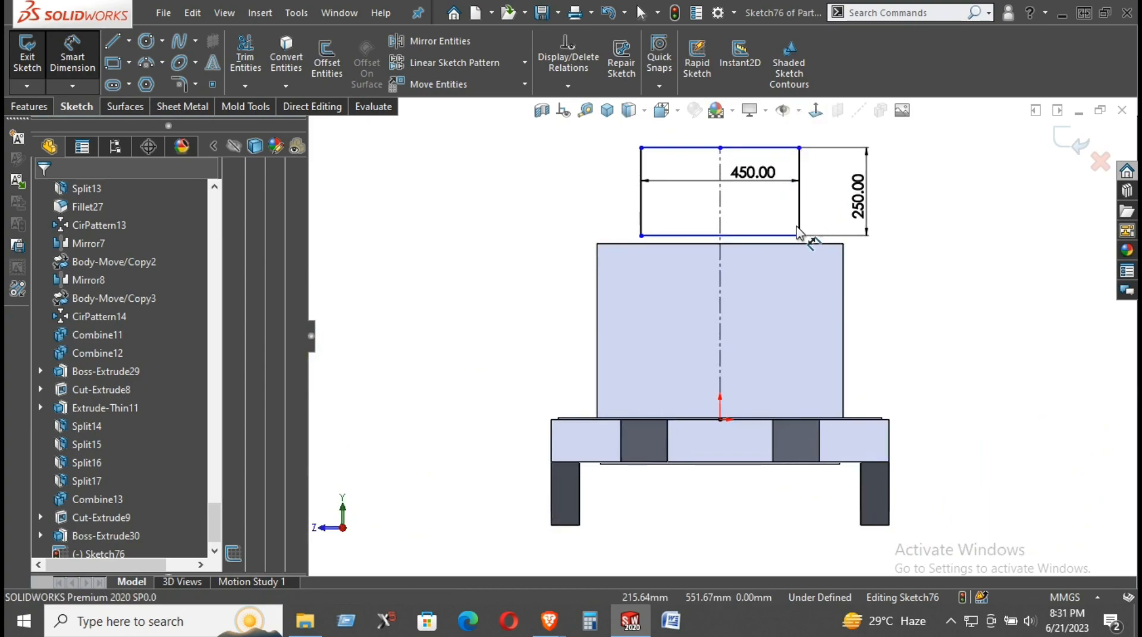
right_click(901, 215)
click(937, 257)
mouse_move(799, 236)
mouse_down()
mouse_move(800, 245)
mouse_move(800, 228)
mouse_up()
right_drag(913, 333, 896, 229)
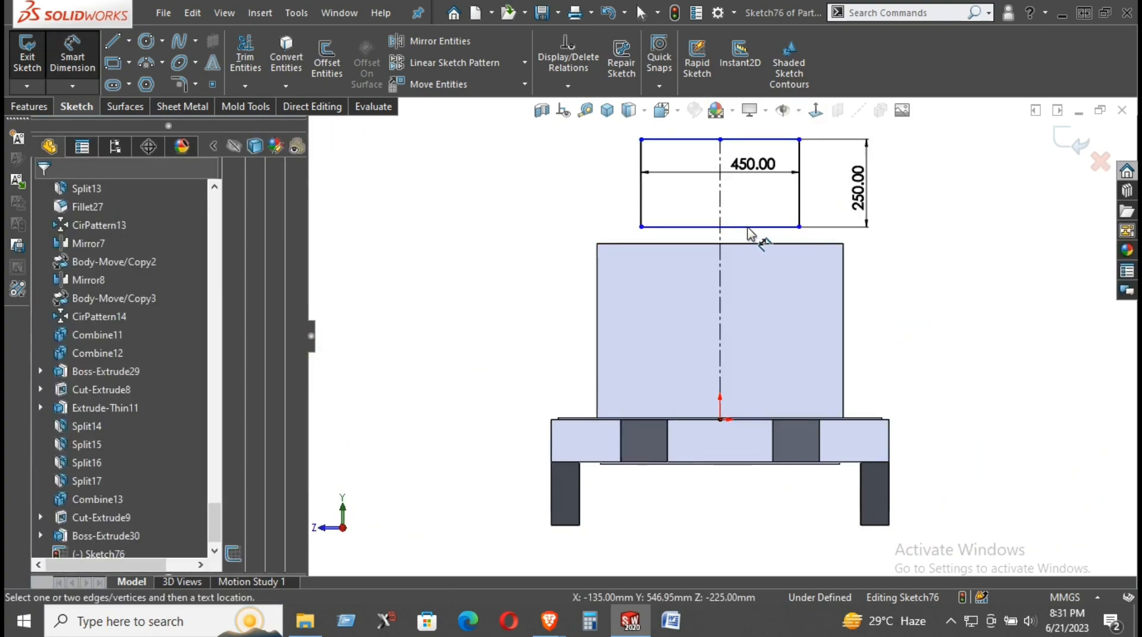
click(752, 226)
click(761, 242)
click(921, 258)
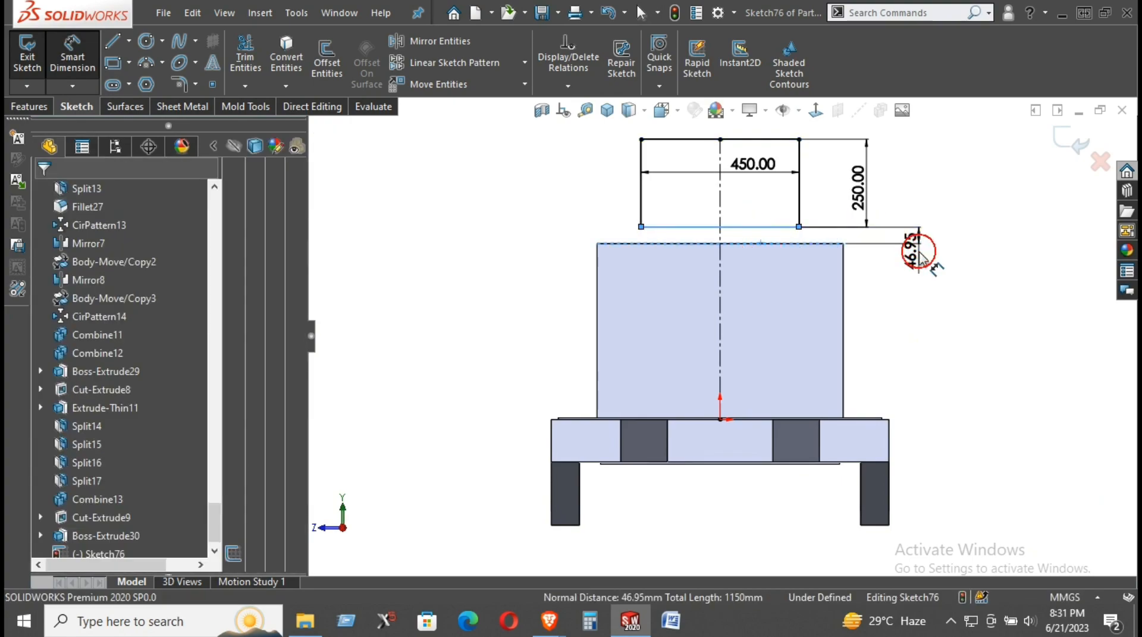
text(50)
key(Return)
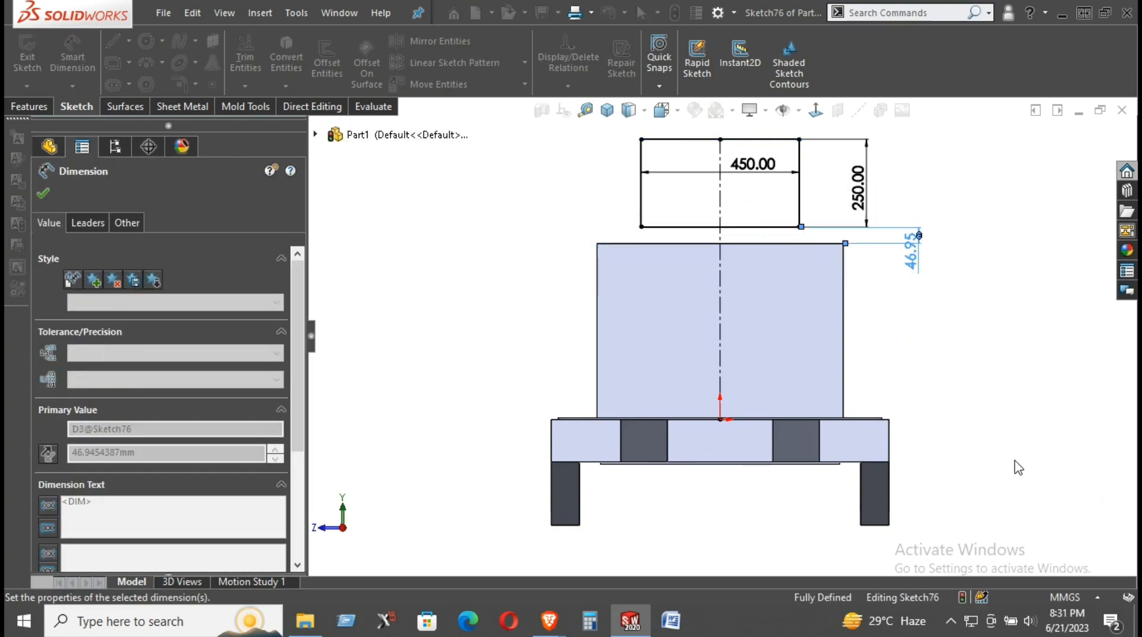
- Extrude the rectangle 740 mm blind in the reversed direction over the box, as a separate body without merging the result
middle_drag(854, 301, 875, 294)
click(42, 110)
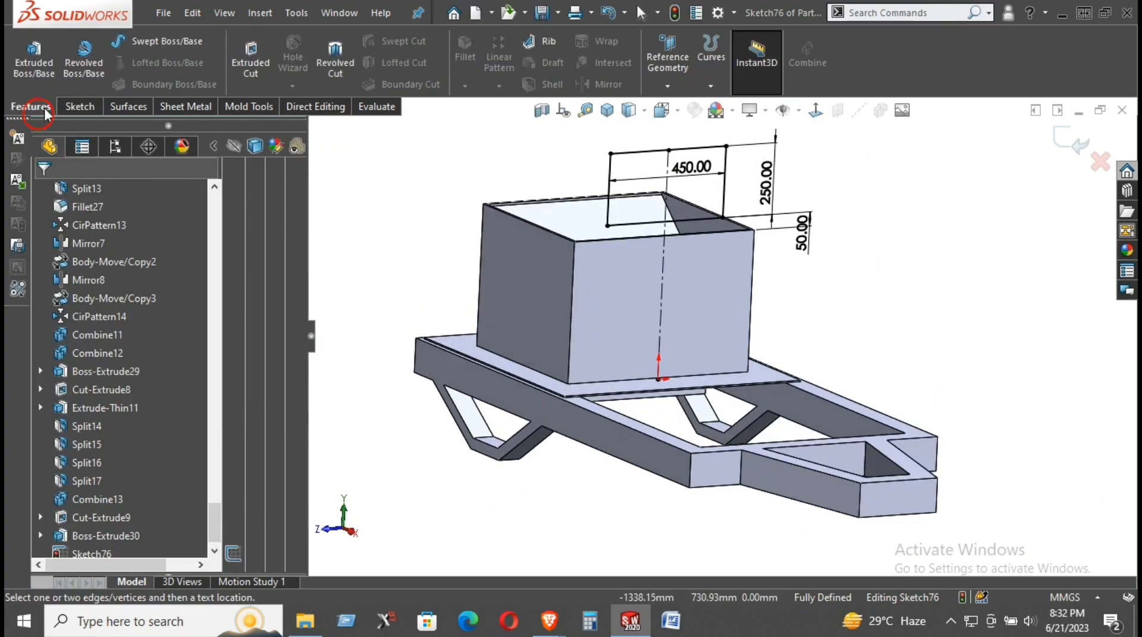
click(36, 60)
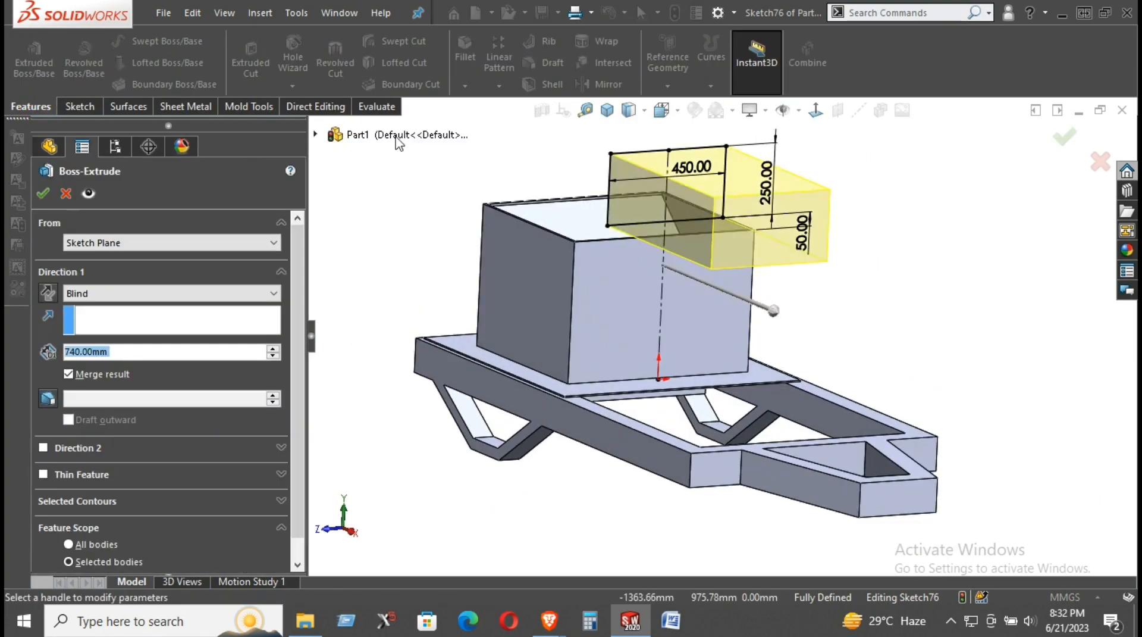
middle_drag(792, 285, 837, 272)
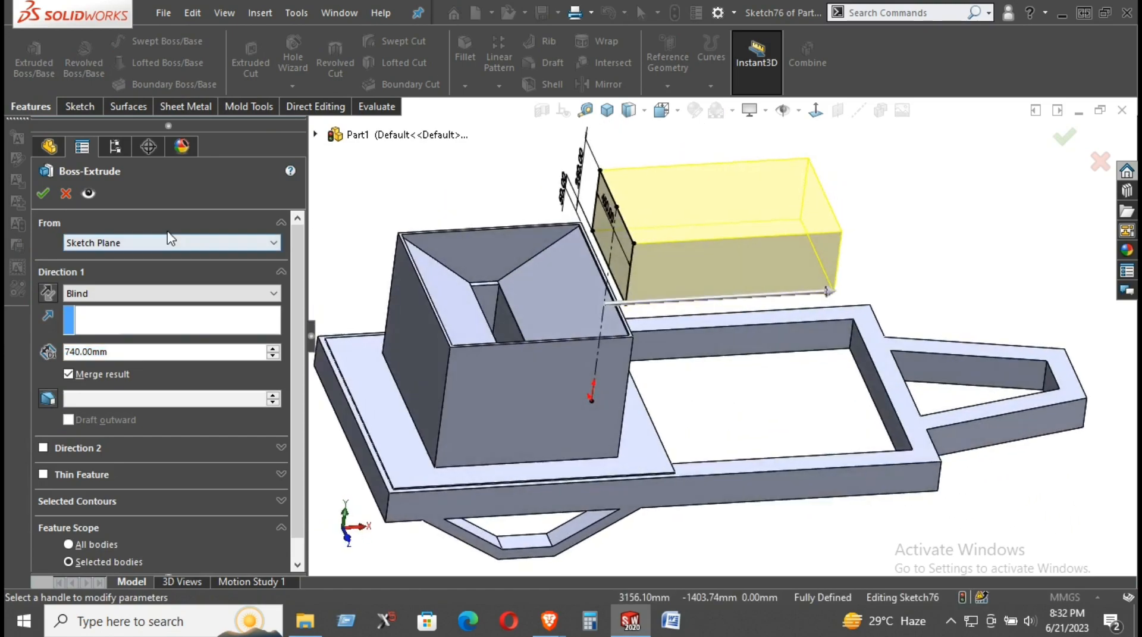
click(50, 293)
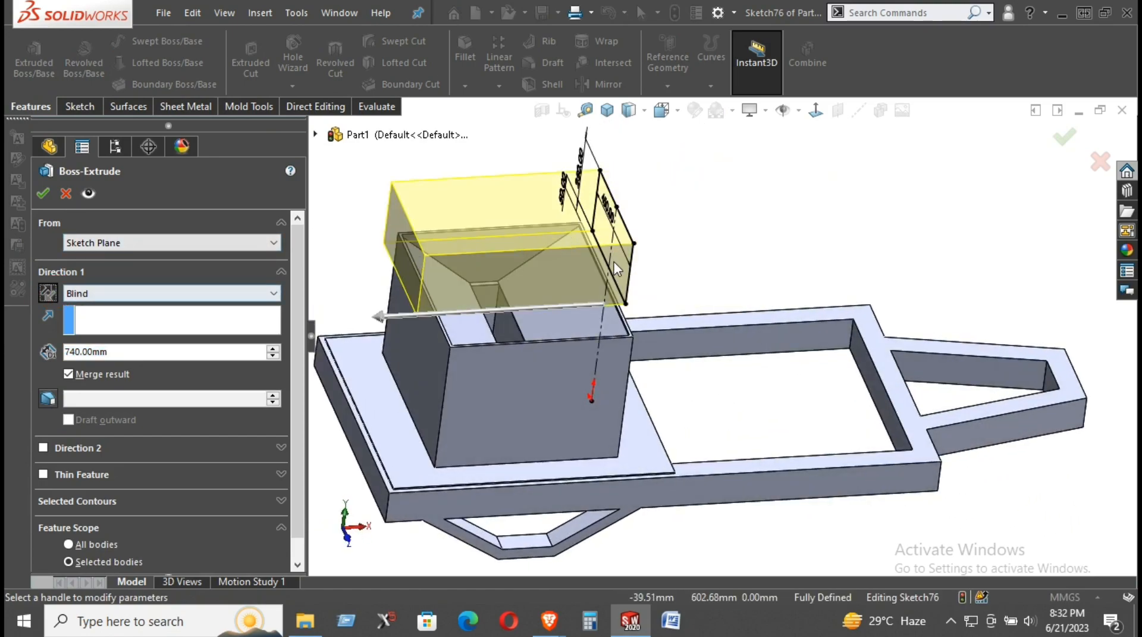
middle_drag(593, 251, 583, 188)
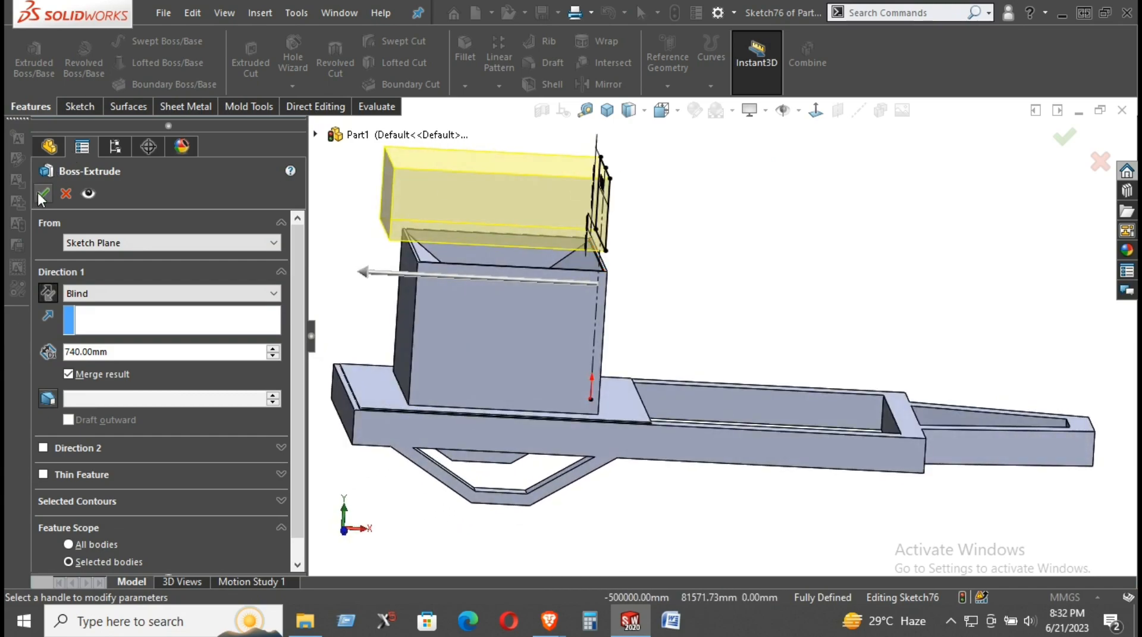
click(111, 373)
click(42, 193)
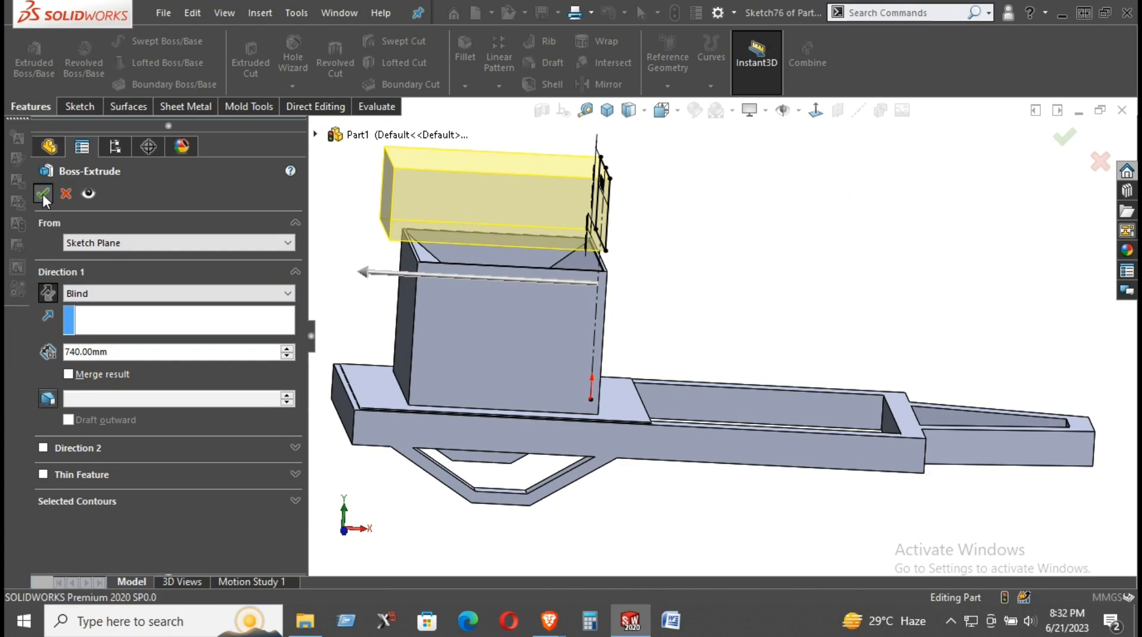
middle_drag(719, 296, 743, 276)
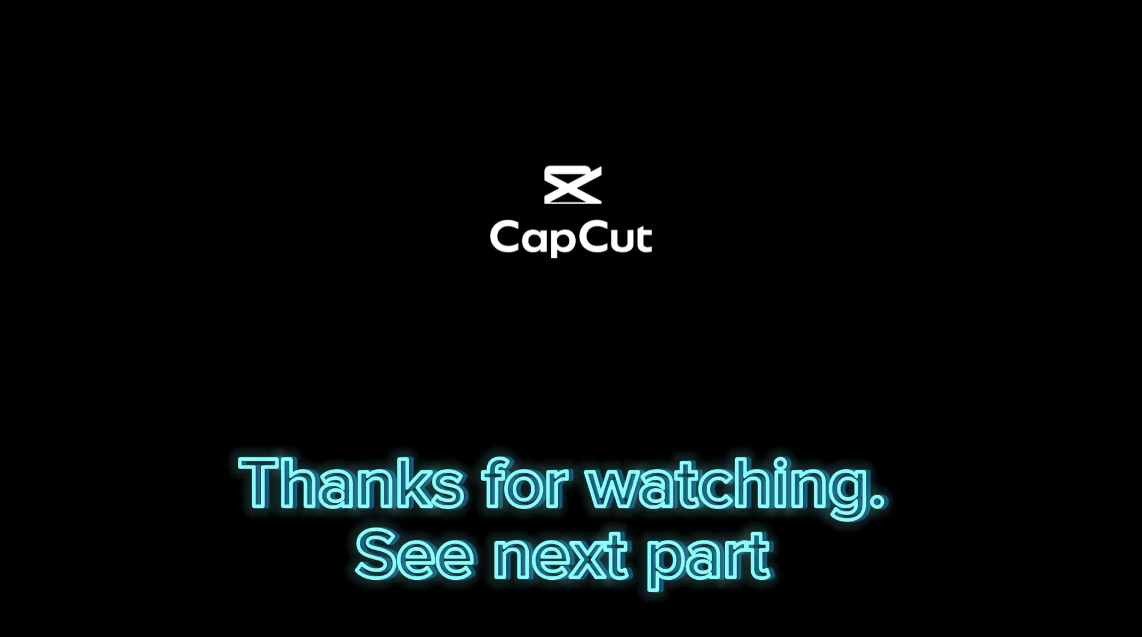